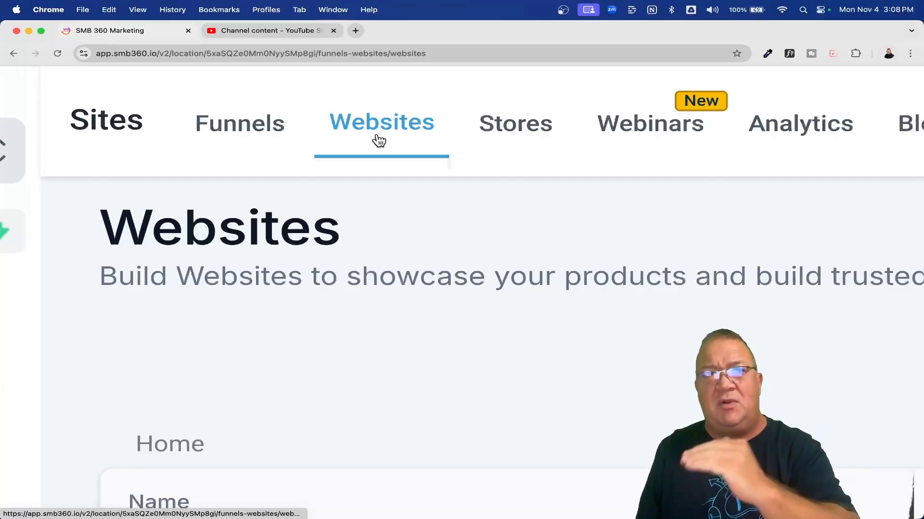
Start a new website from templates so that the website template library opens
scroll(377, 139, down, 5)
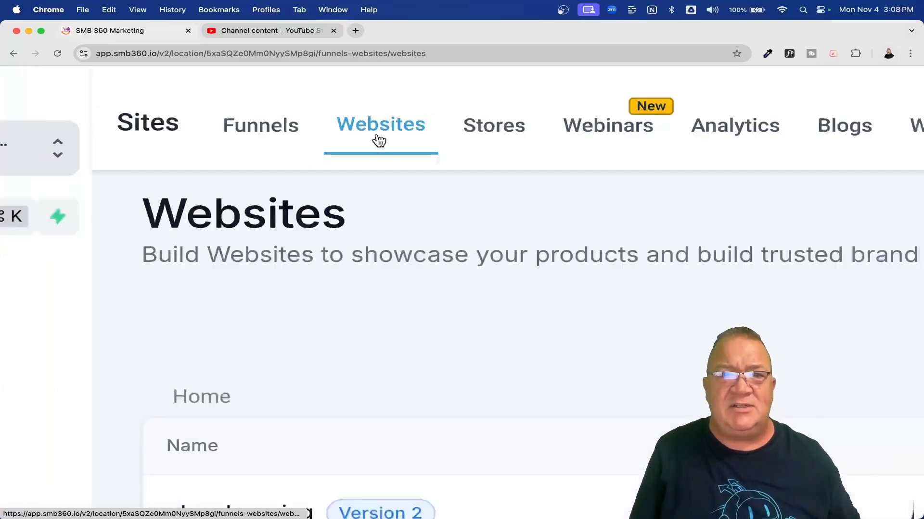
scroll(367, 226, down, 3)
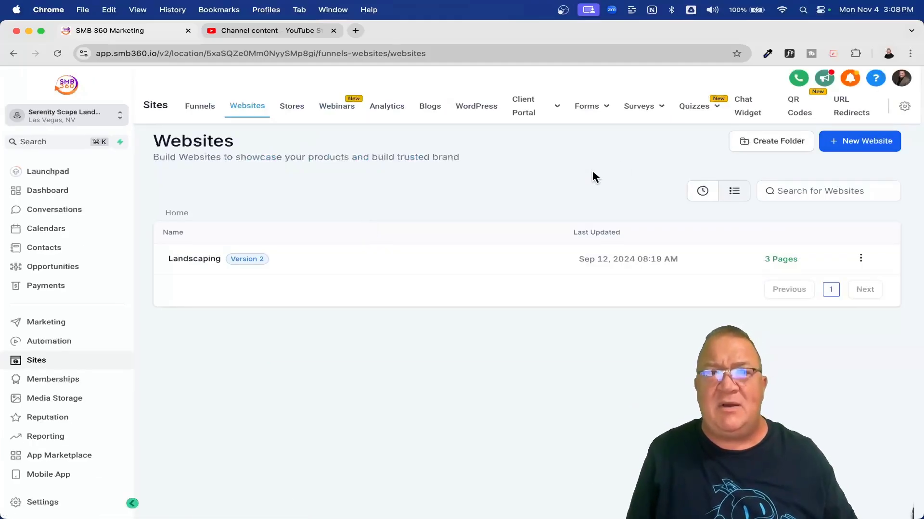
scroll(794, 142, up, 5)
scroll(793, 143, right, 5)
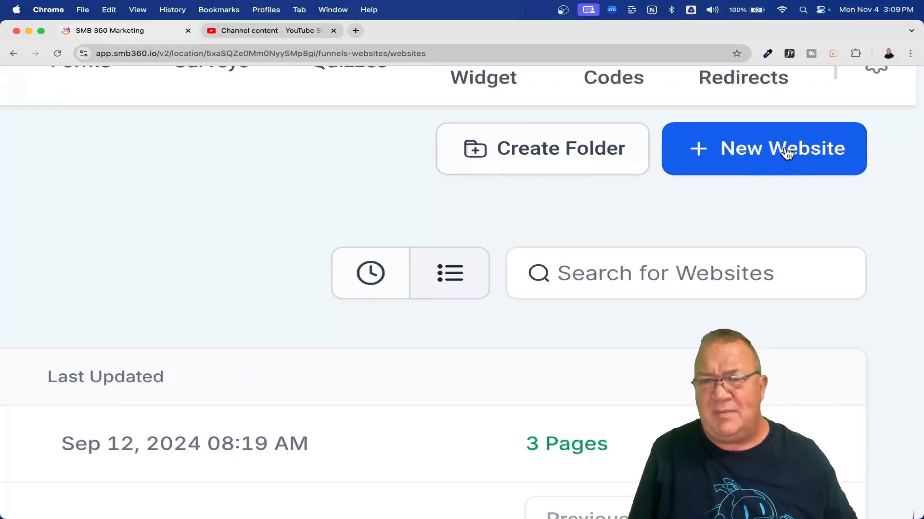
scroll(752, 154, down, 5)
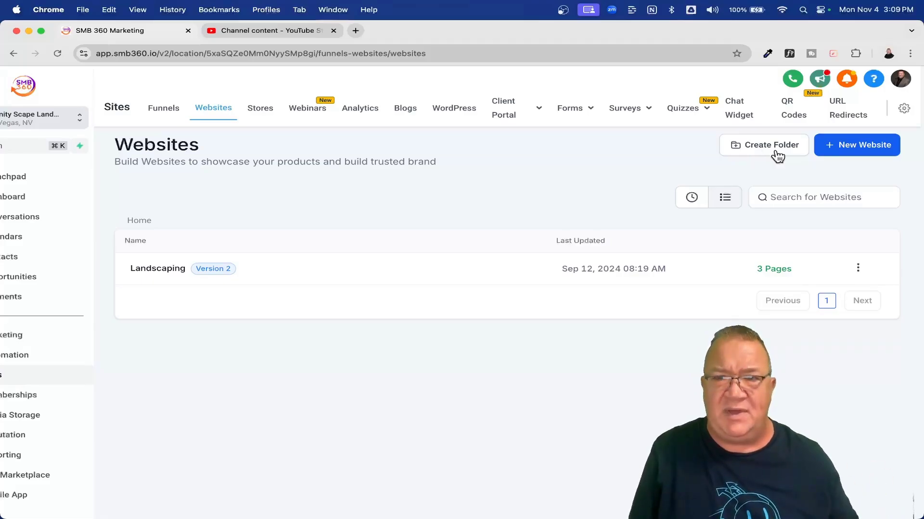
click(832, 157)
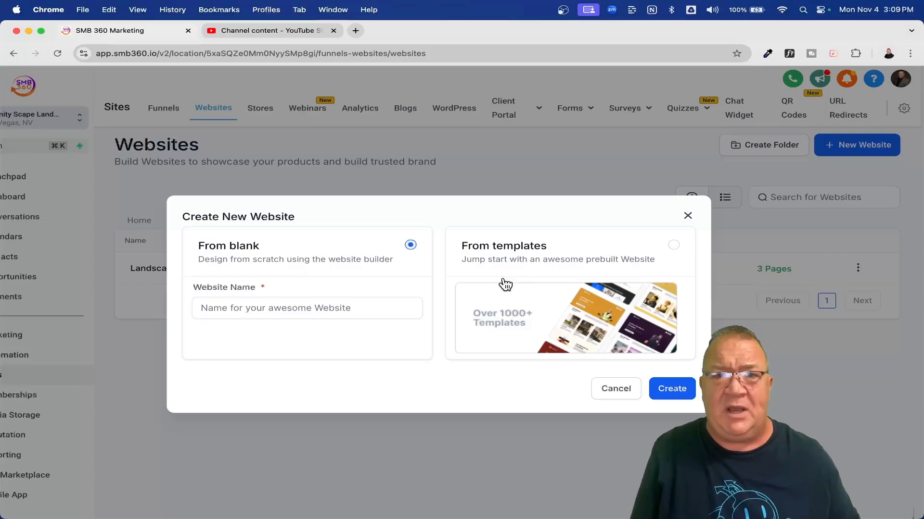
click(673, 245)
click(666, 387)
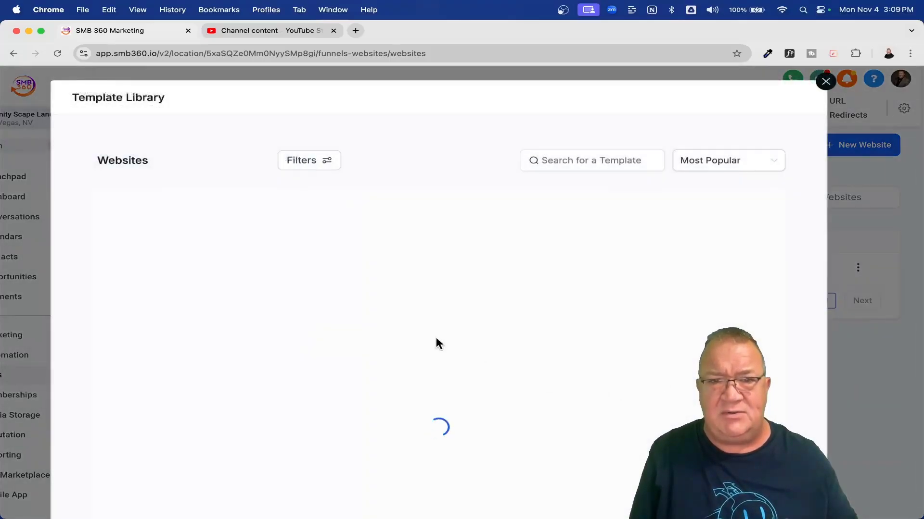
Look over the template categories and search the template library for "doctor"
drag(371, 102, 373, 60)
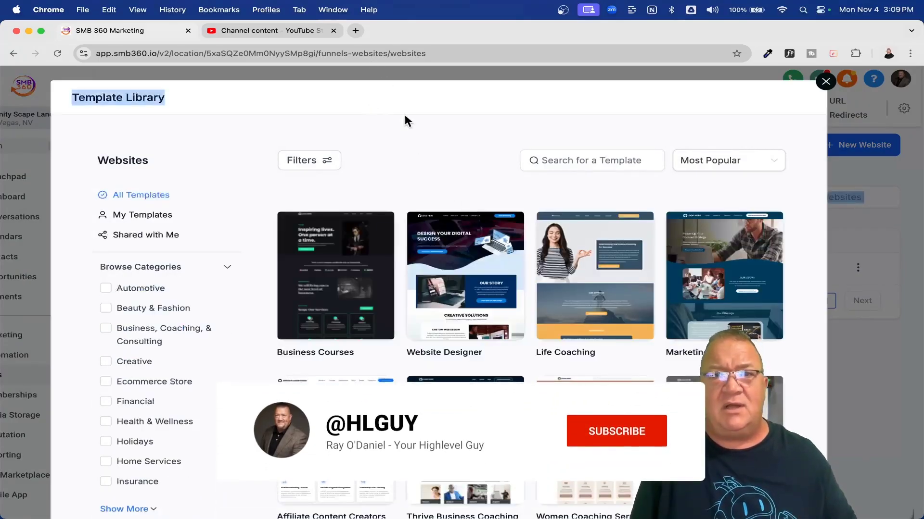
scroll(420, 153, down, 2)
mouse_move(317, 265)
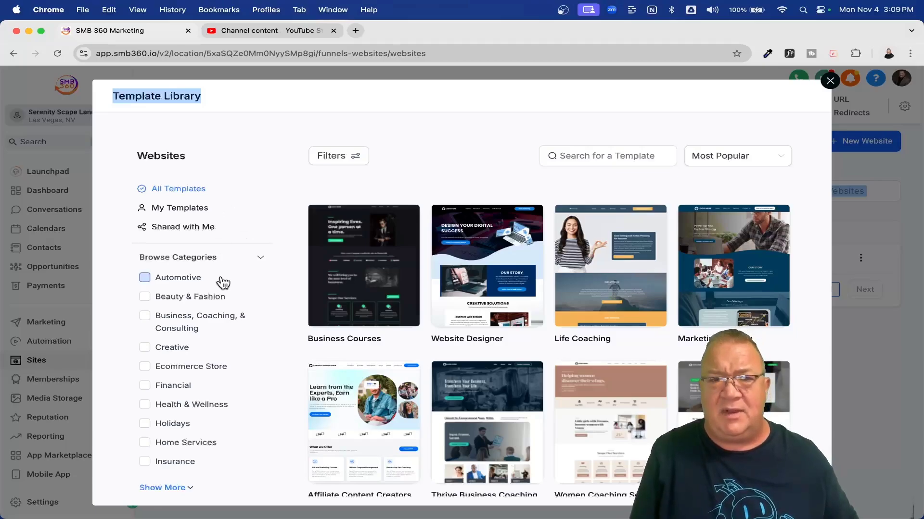
scroll(222, 283, down, 5)
scroll(221, 282, up, 5)
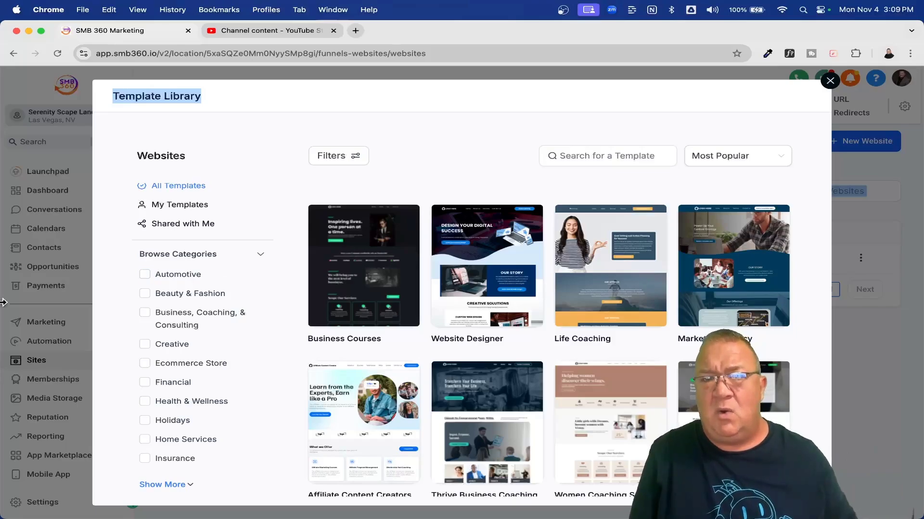
click(595, 156)
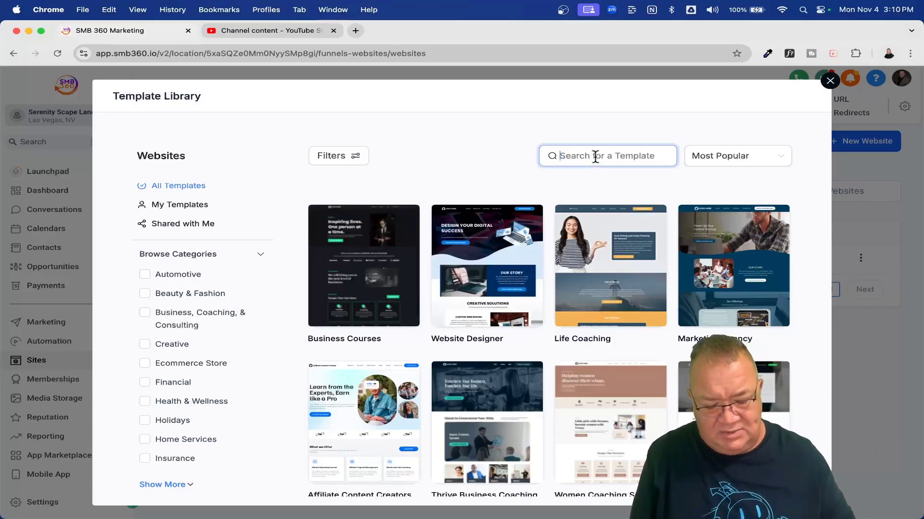
text(doctor)
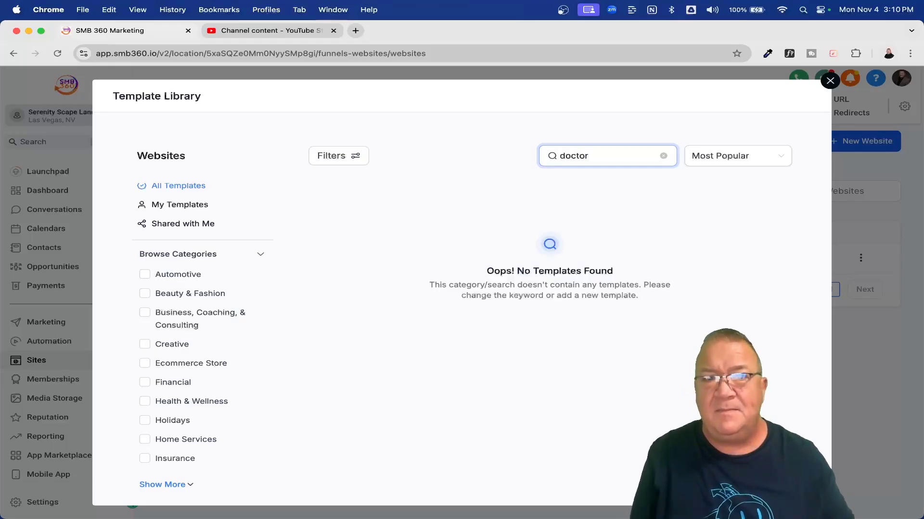
Search the template library for "dentist" instead, and clear the search to list all templates again
key(BackSpace)
key(BackSpace)
key(BackSpace)
key(BackSpace)
key(BackSpace)
key(BackSpace)
text(dentist)
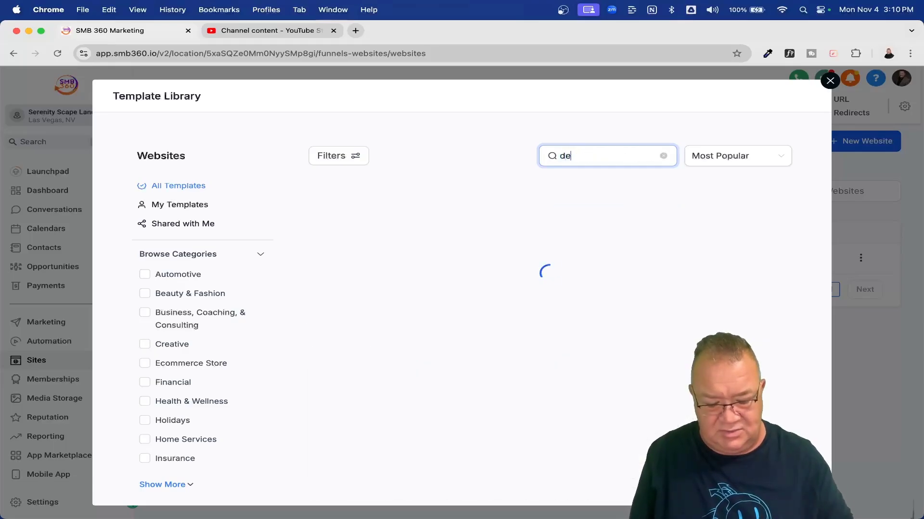
mouse_move(412, 229)
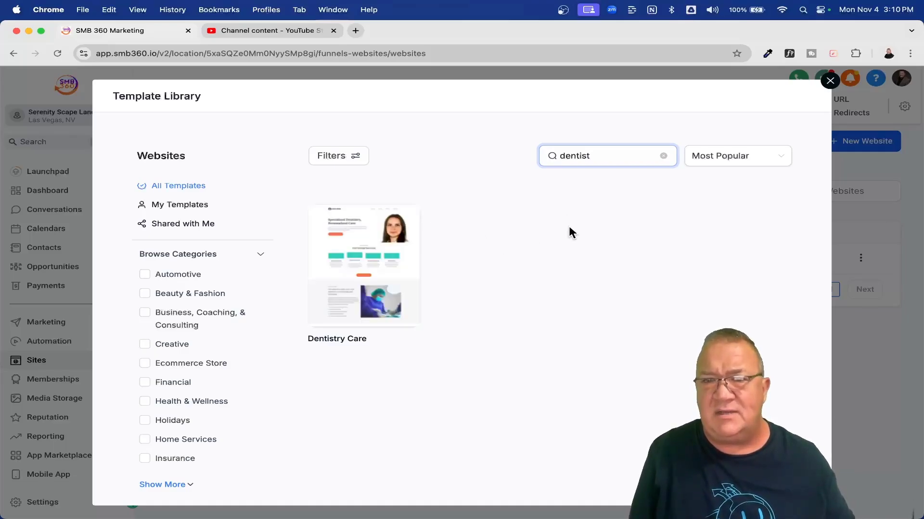
click(663, 156)
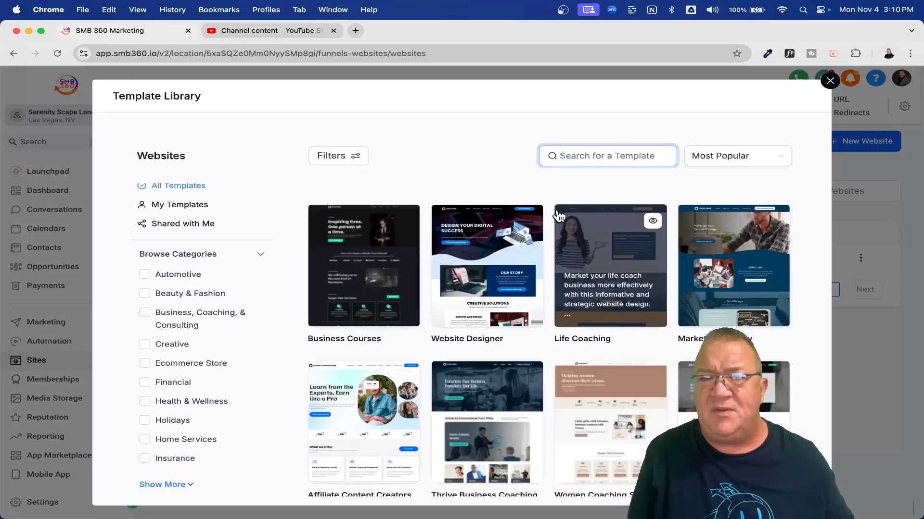
Preview the Website Designer template, examine its sections from the hero to the FAQ and footer, and return to the library
mouse_move(512, 320)
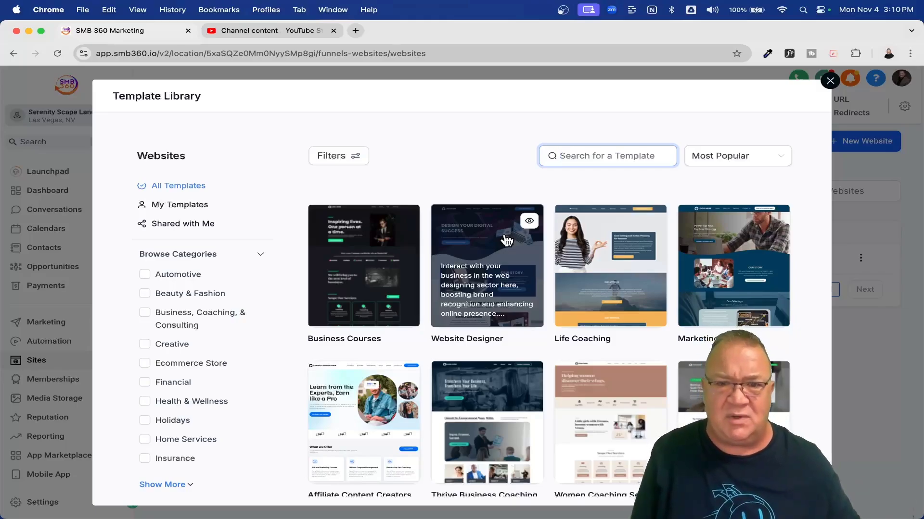
click(529, 221)
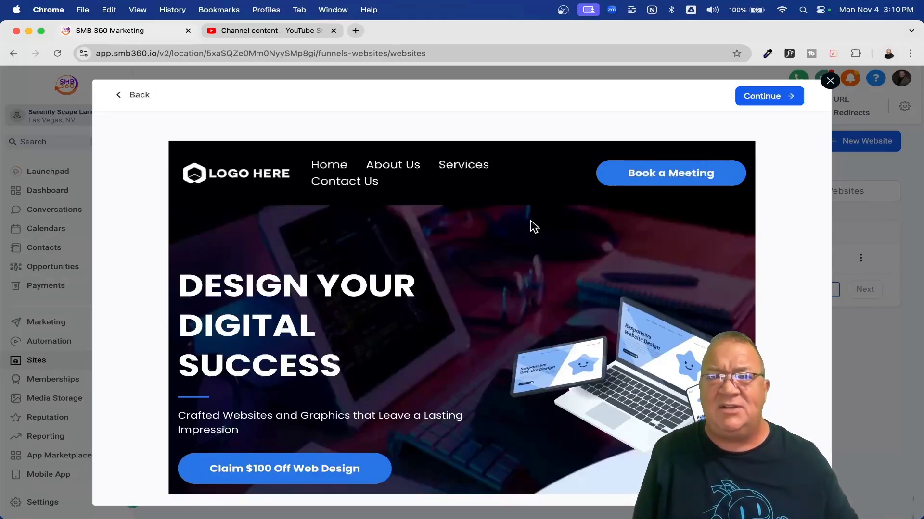
scroll(534, 227, down, 1)
scroll(534, 227, up, 1)
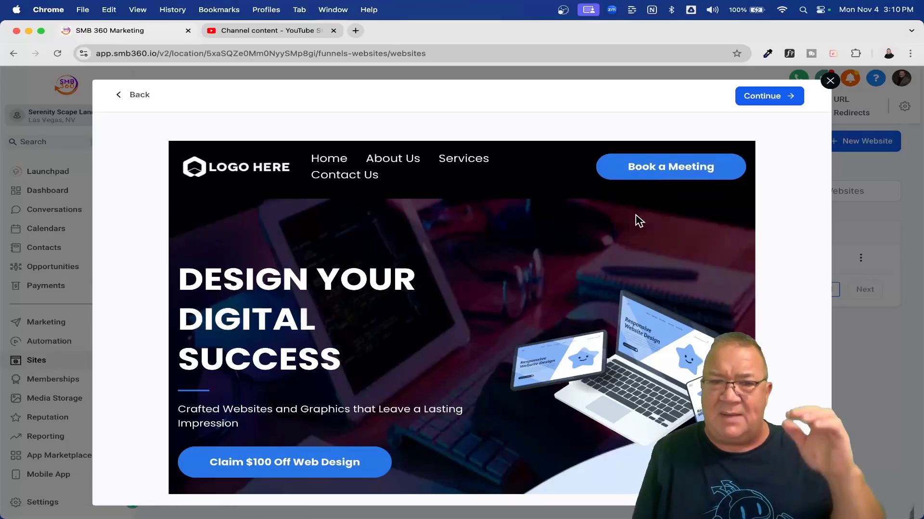
scroll(638, 221, down, 7)
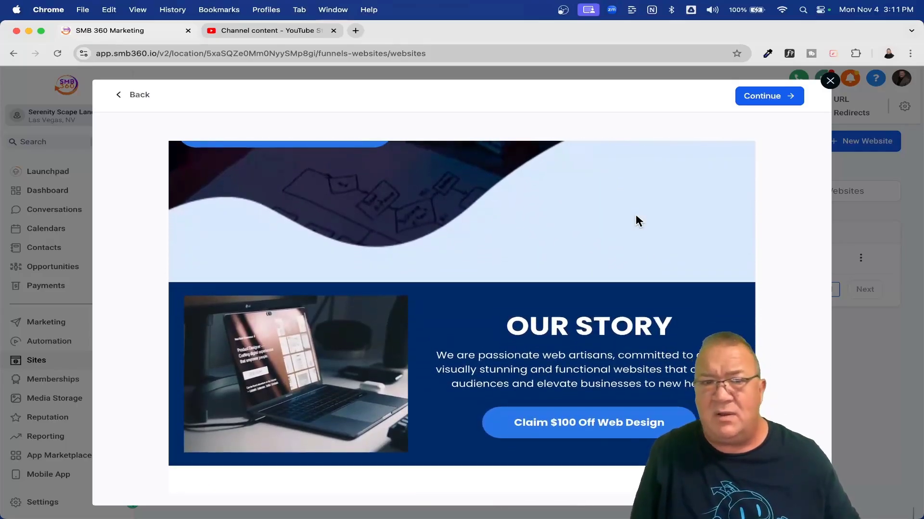
scroll(636, 215, up, 10)
scroll(536, 255, down, 2)
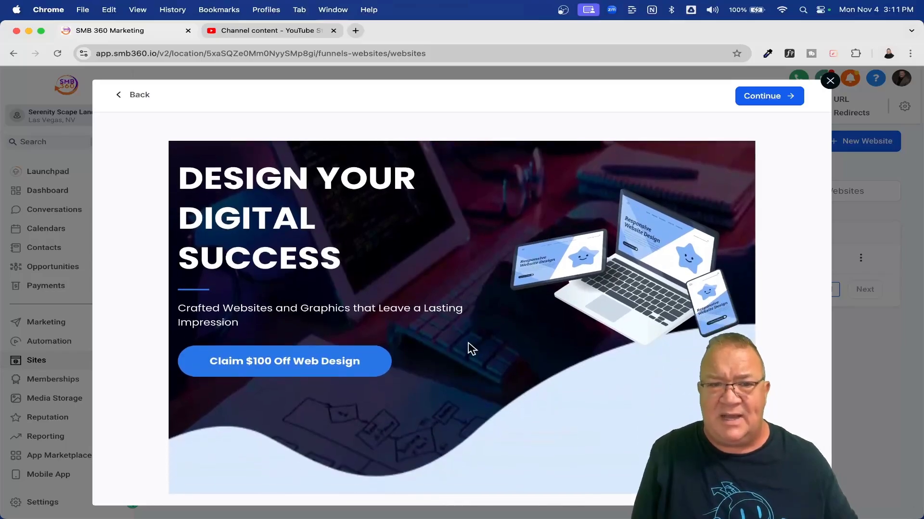
scroll(513, 395, down, 5)
scroll(513, 396, down, 8)
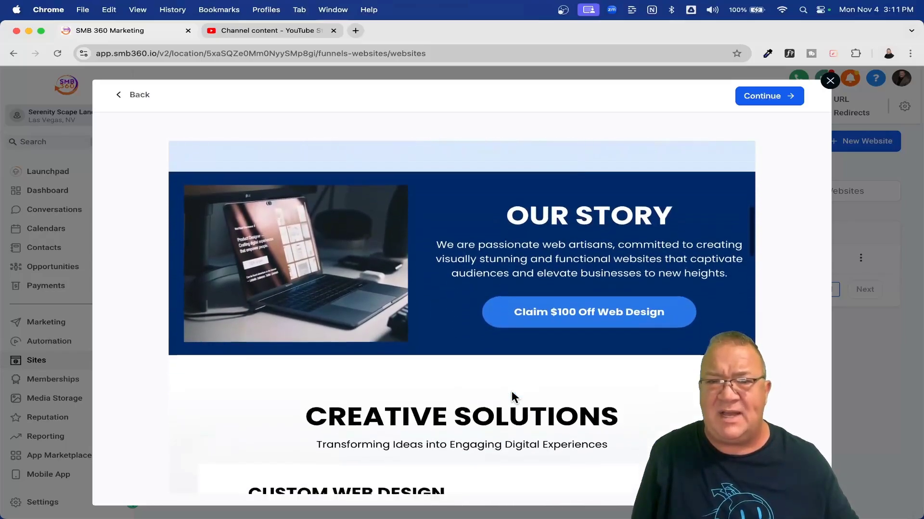
scroll(512, 394, down, 8)
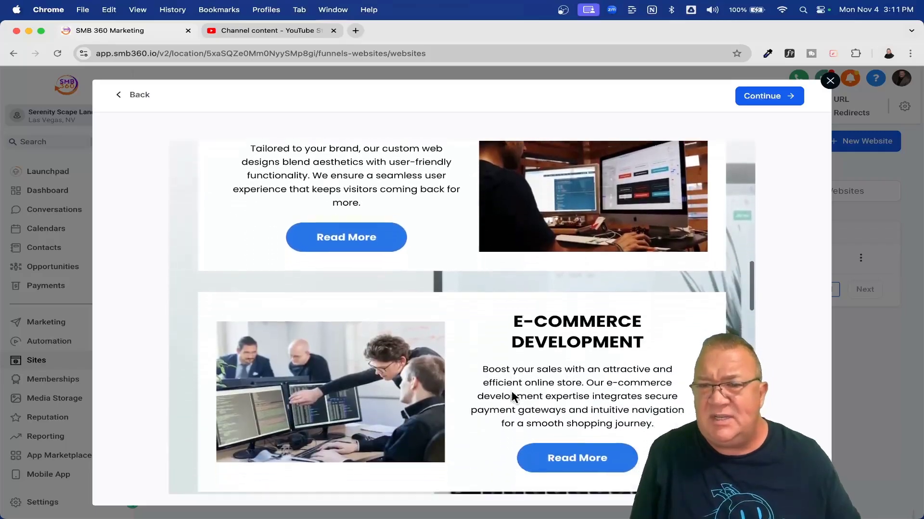
scroll(512, 393, up, 4)
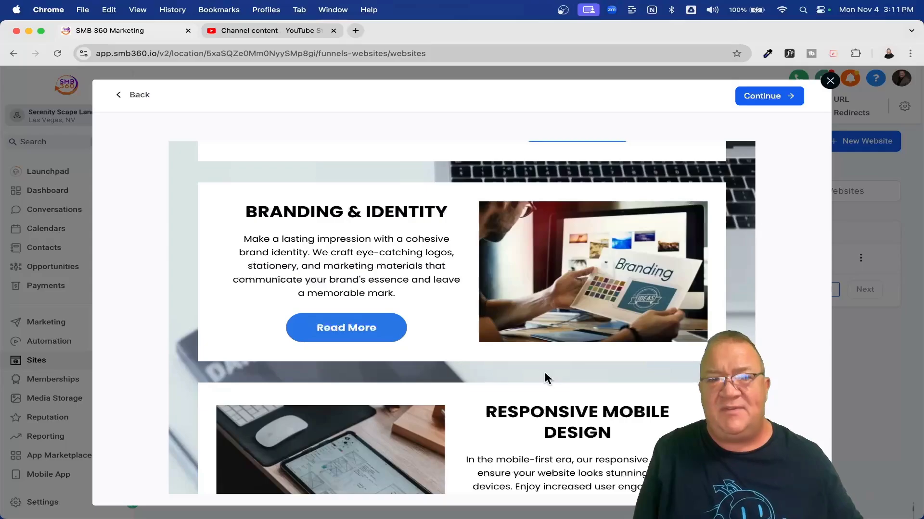
scroll(541, 365, down, 10)
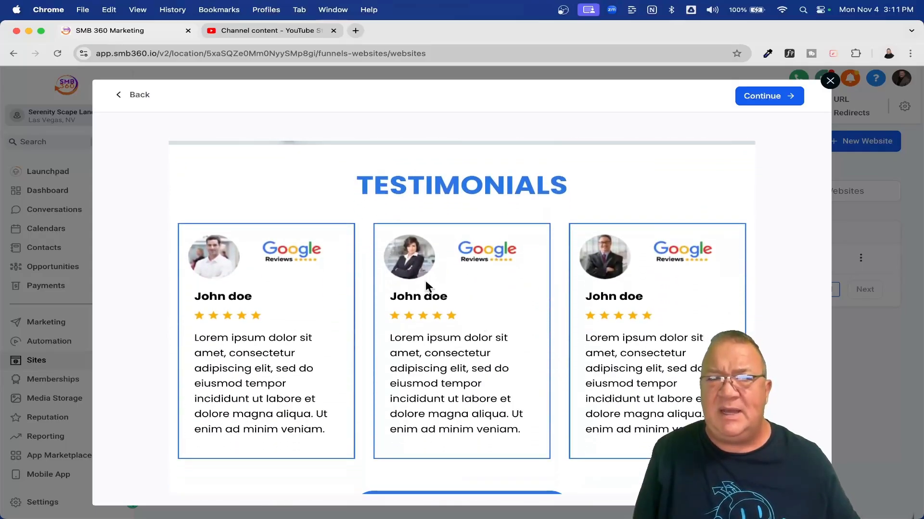
scroll(610, 321, down, 10)
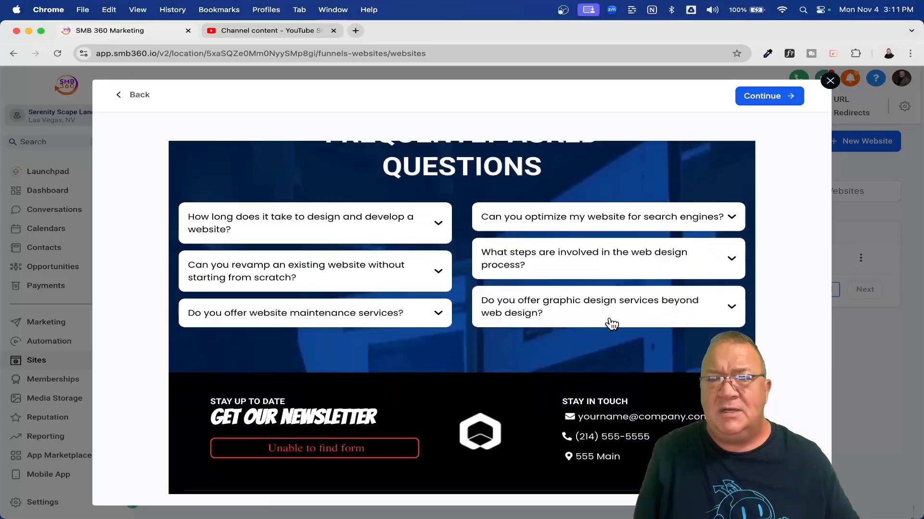
scroll(612, 323, up, 10)
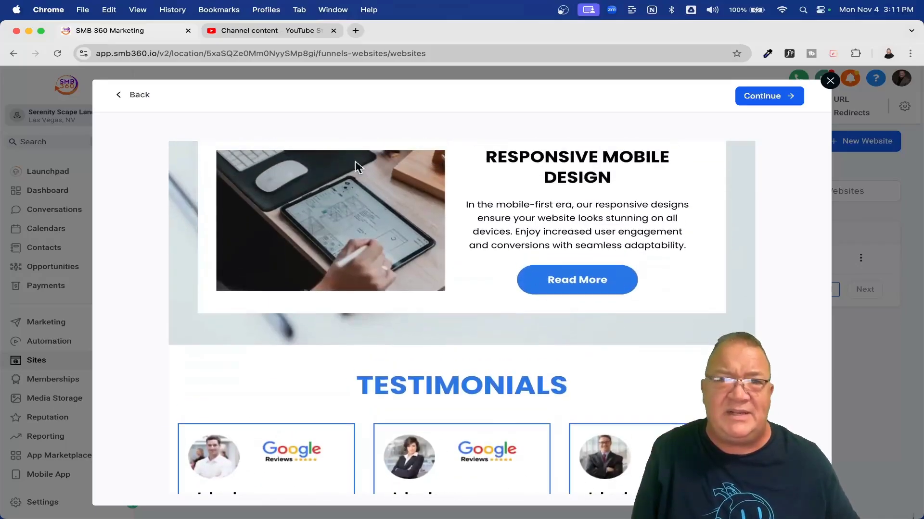
click(140, 95)
Preview the Construction Company template, examine its sections from the header to the project team, and close the template library
scroll(604, 344, down, 9)
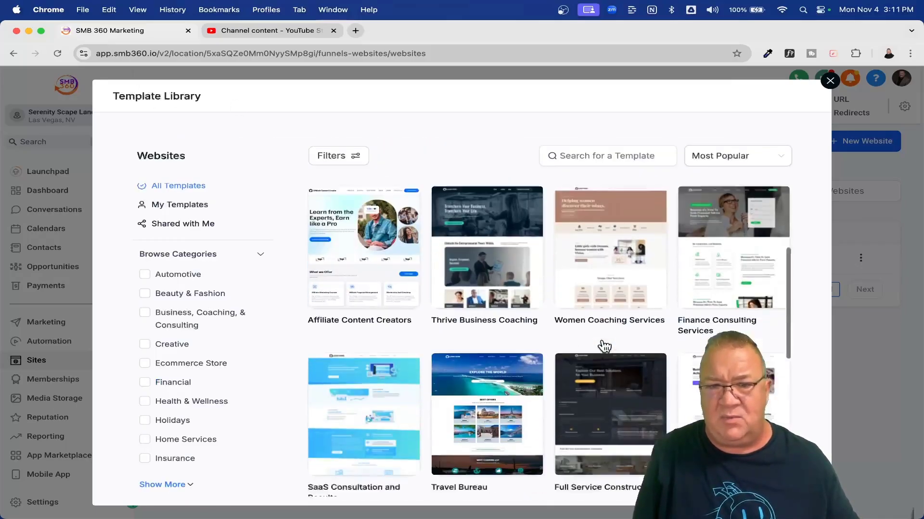
scroll(604, 344, down, 2)
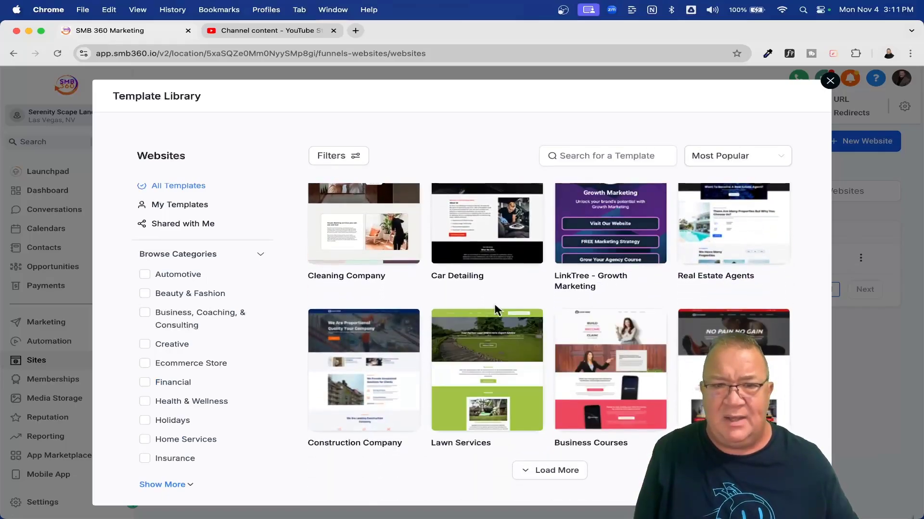
scroll(406, 328, up, 5)
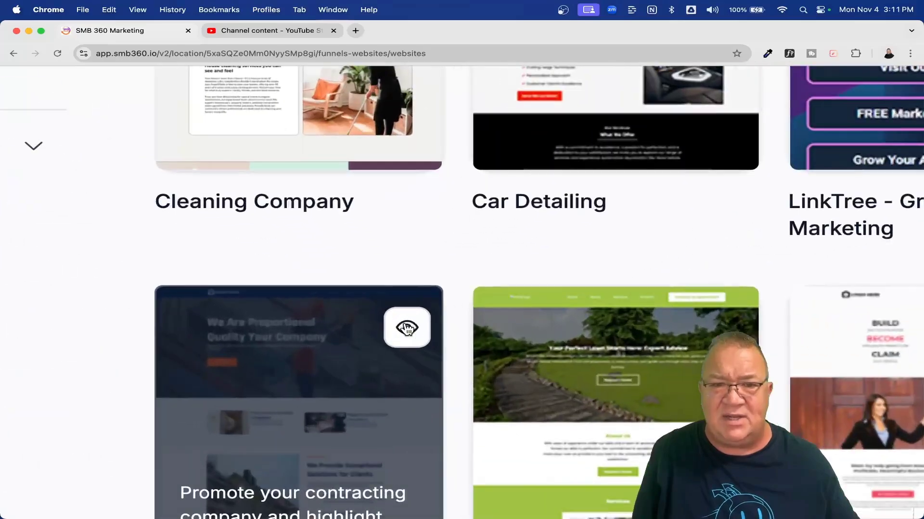
scroll(411, 339, down, 5)
click(408, 329)
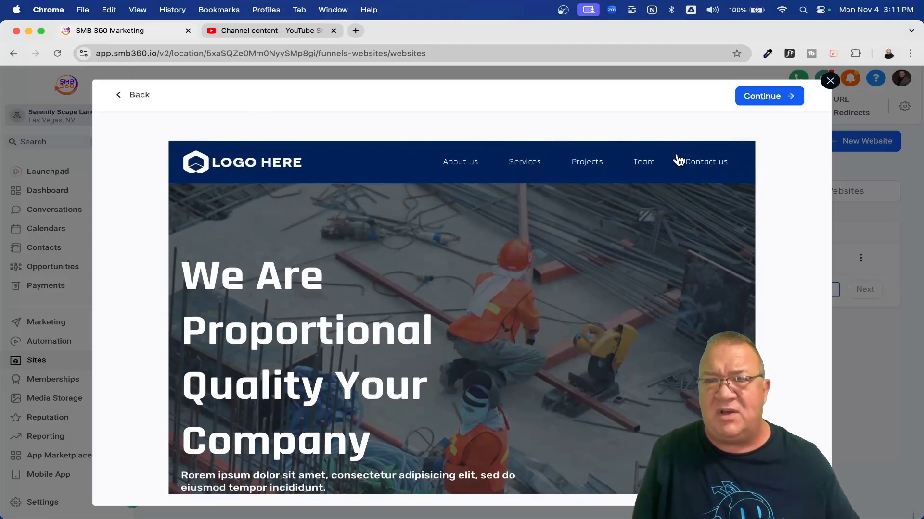
scroll(515, 309, down, 5)
scroll(517, 310, down, 15)
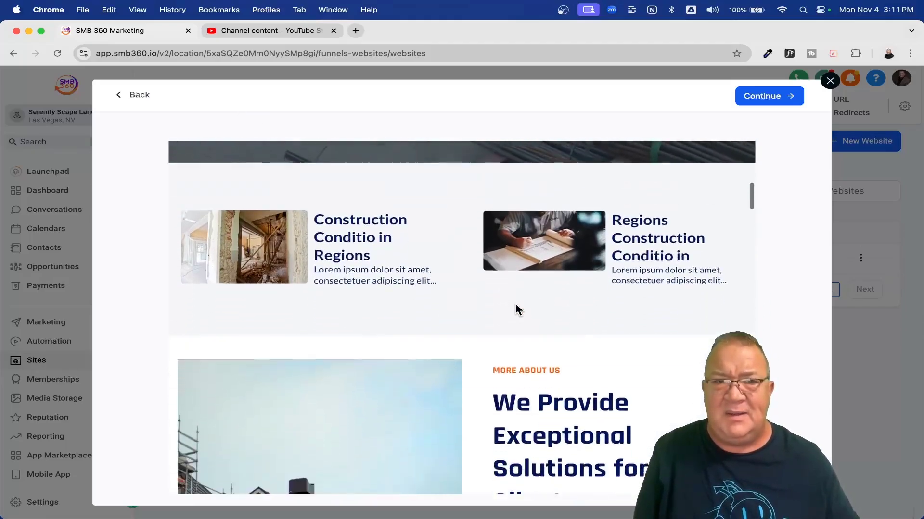
scroll(515, 310, down, 3)
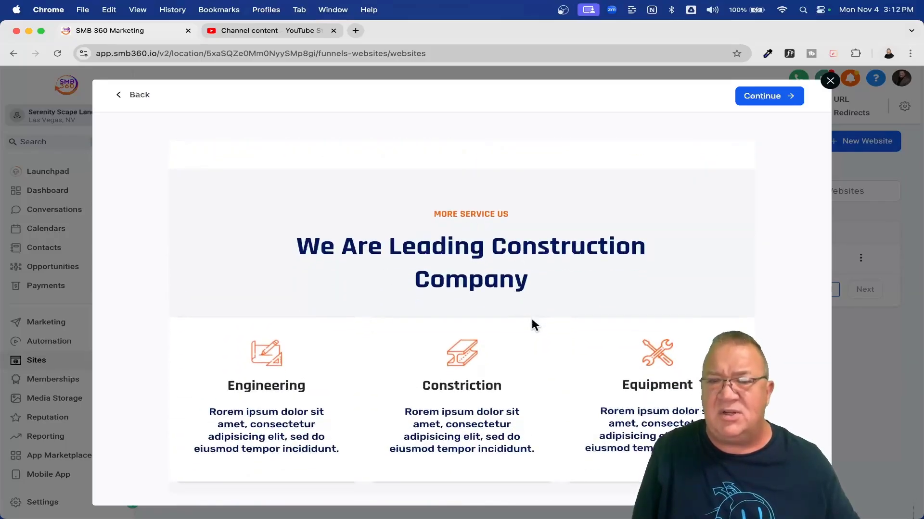
scroll(532, 319, down, 10)
scroll(531, 319, down, 10)
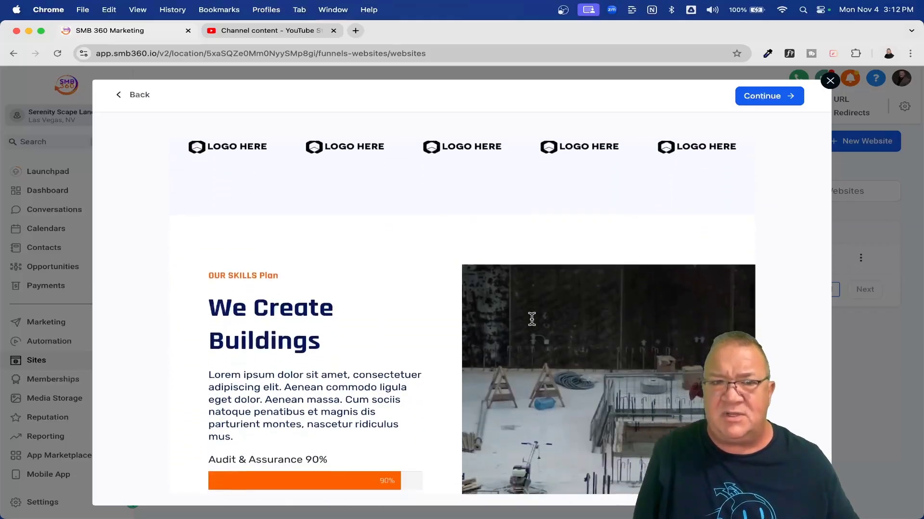
scroll(531, 319, down, 5)
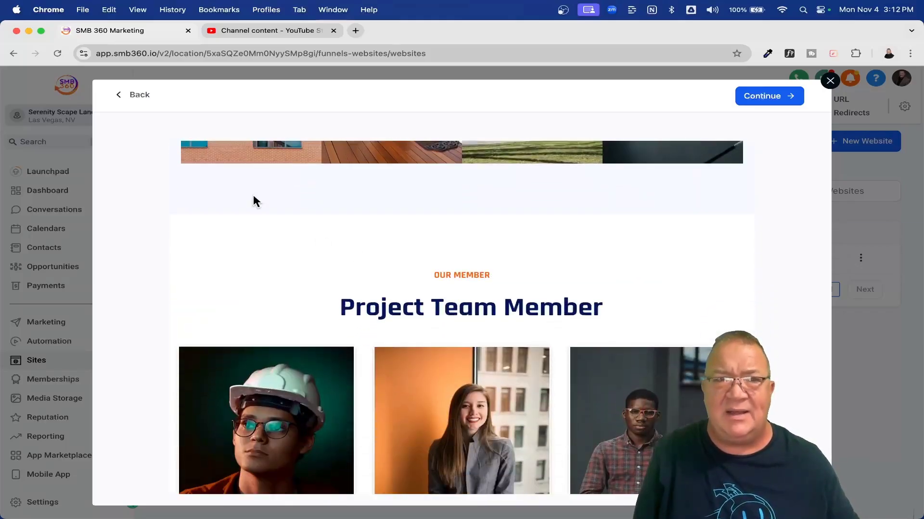
click(140, 95)
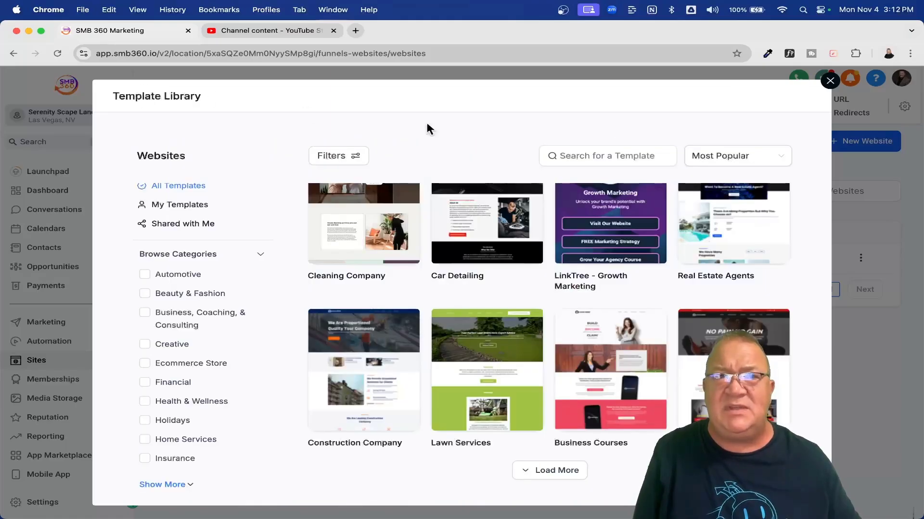
click(830, 81)
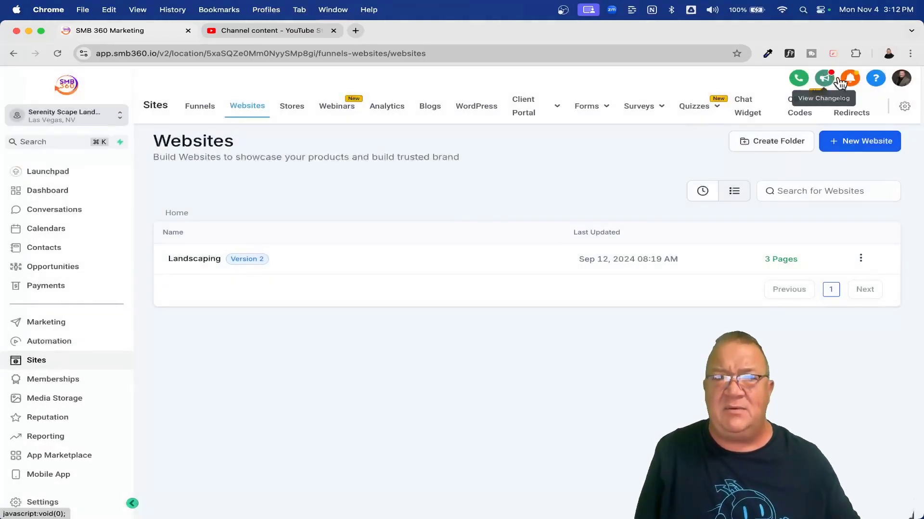
Create a new website from blank named "Test"
click(861, 141)
click(332, 296)
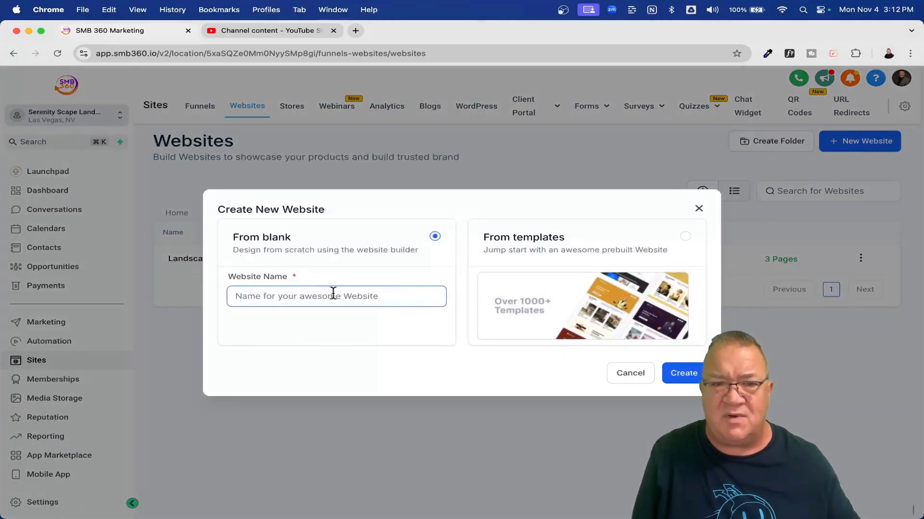
text(TEst)
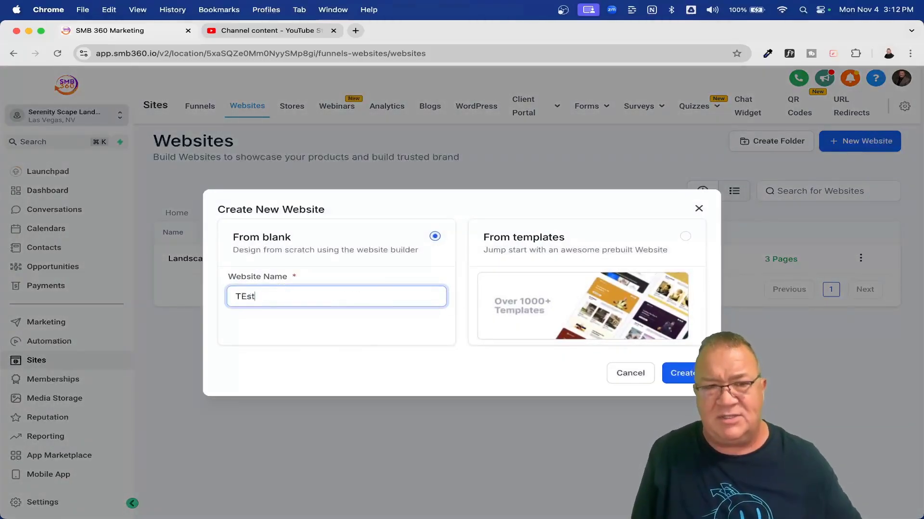
key(BackSpace)
key(BackSpace)
key(BackSpace)
text(est)
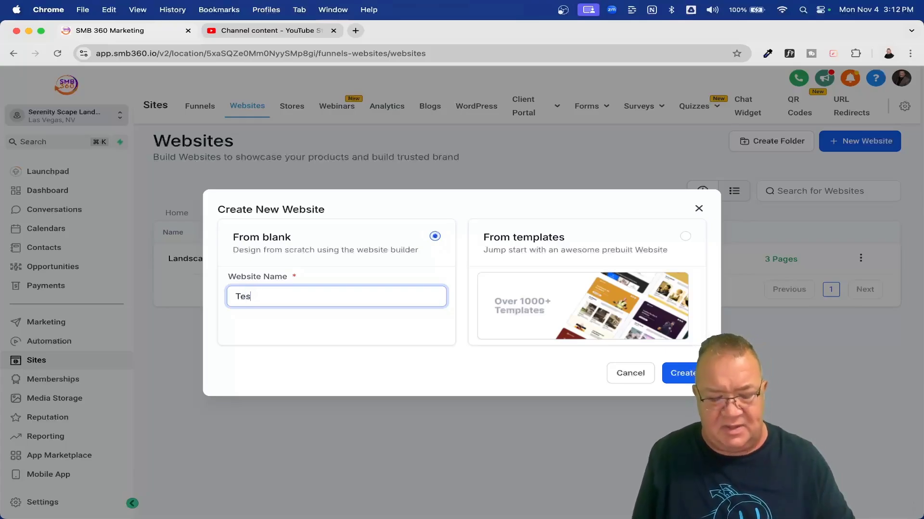
click(680, 374)
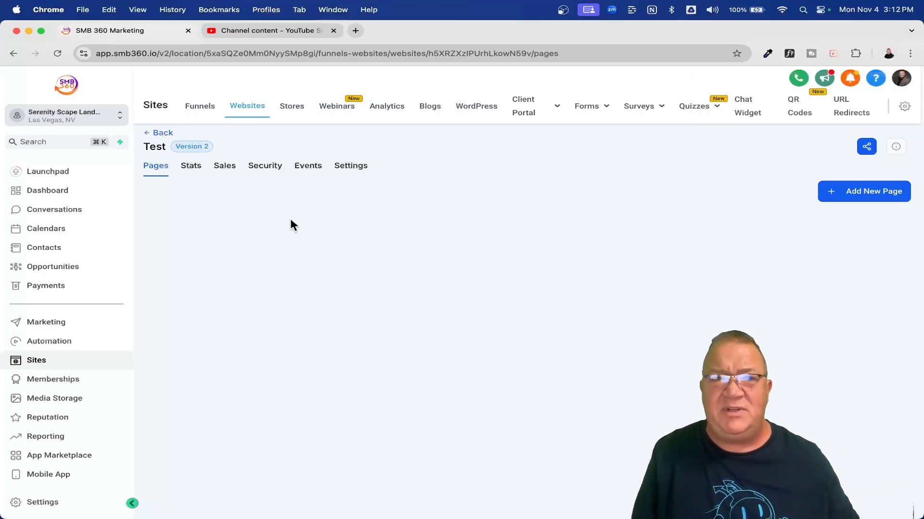
Open the Test website's settings and look over the website name and the selectable domains without choosing one
scroll(274, 172, up, 5)
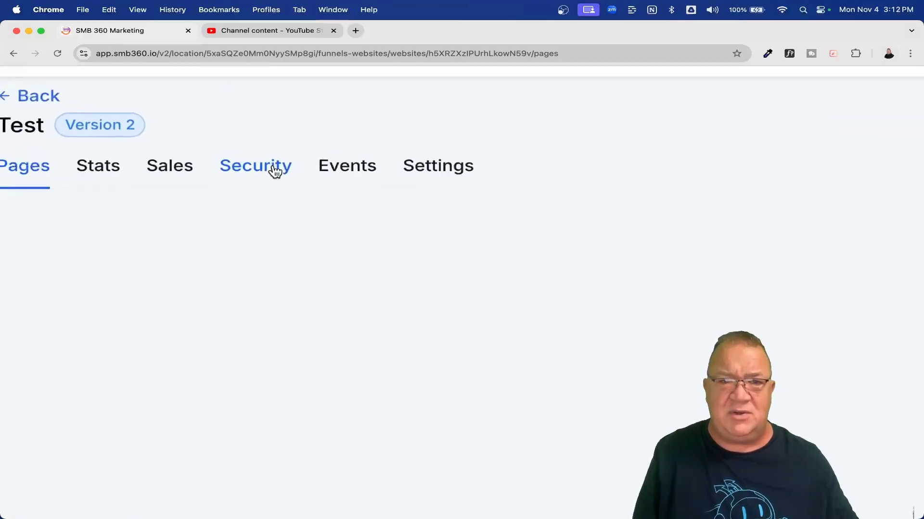
scroll(275, 172, down, 1)
scroll(275, 172, left, 2)
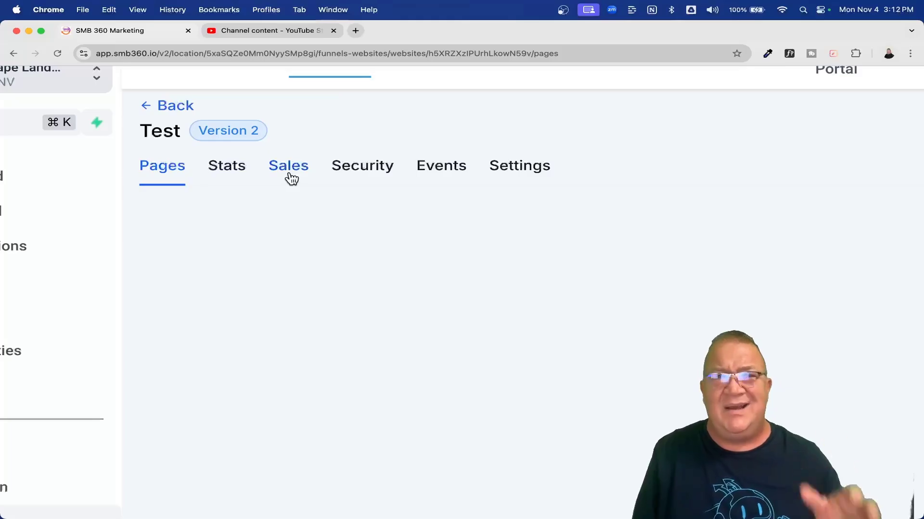
click(511, 177)
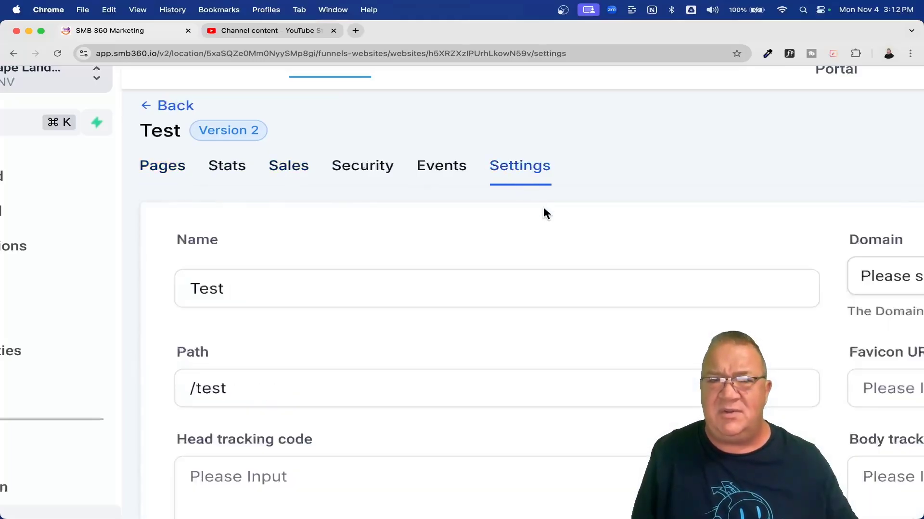
scroll(677, 300, down, 5)
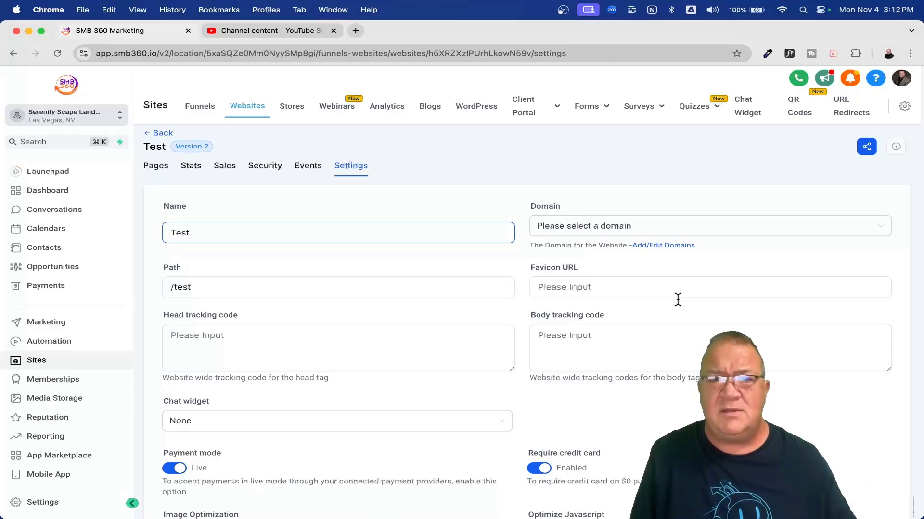
drag(207, 233, 144, 234)
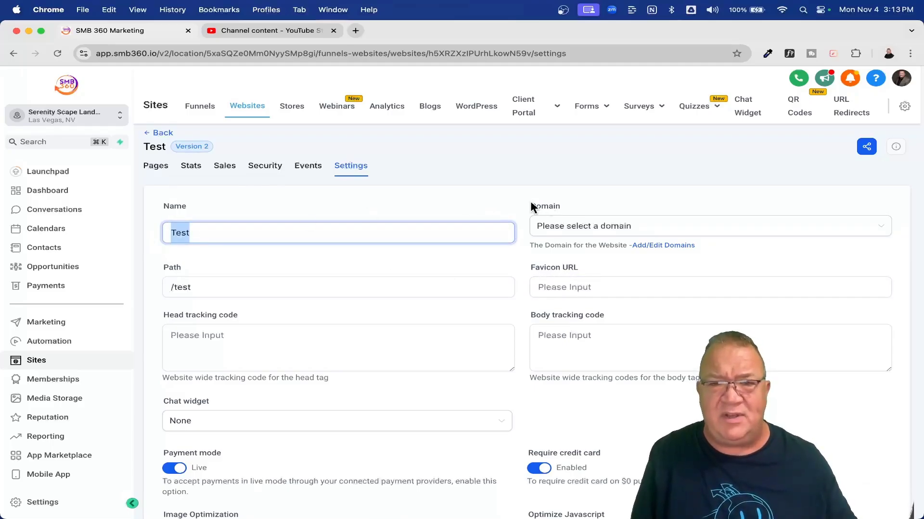
click(619, 231)
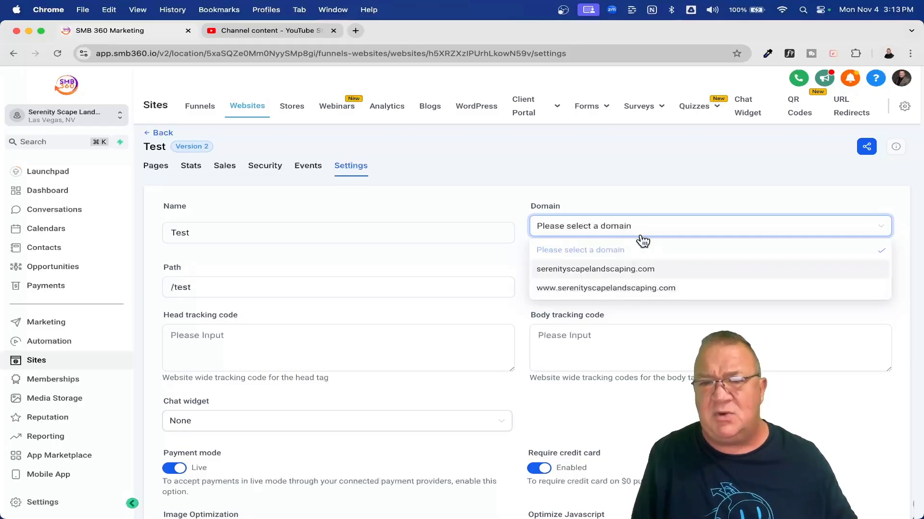
click(627, 208)
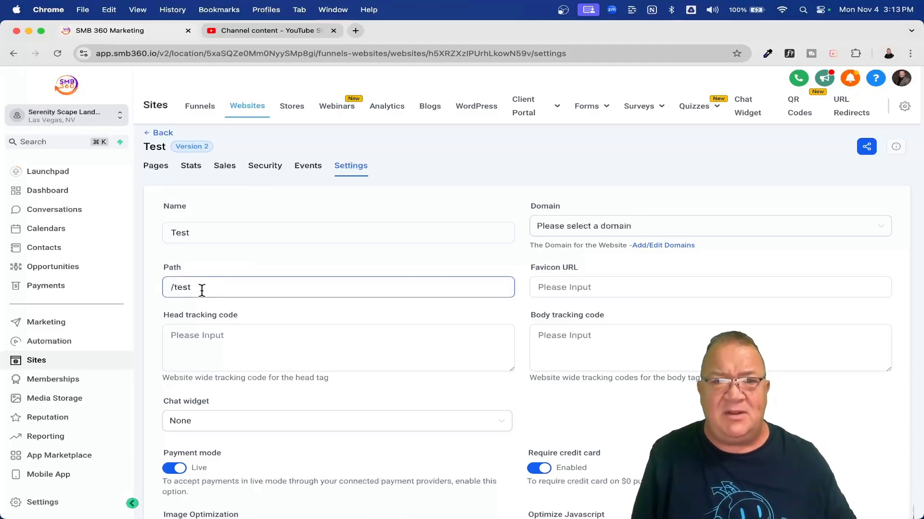
Examine the website's path, favicon URL and head and body tracking code fields, and close the YouTube browser tab
drag(201, 288, 181, 287)
scroll(181, 287, up, 5)
scroll(181, 288, up, 3)
click(221, 290)
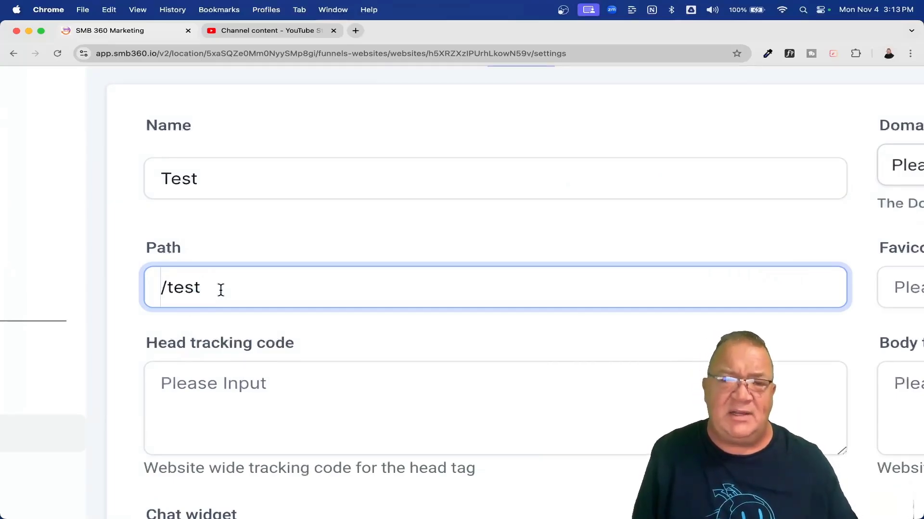
scroll(221, 289, right, 2)
scroll(221, 290, right, 10)
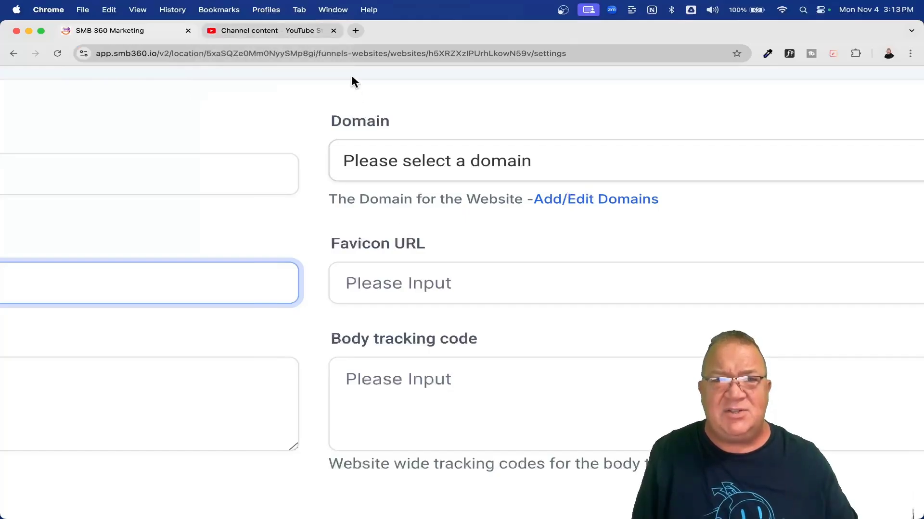
click(334, 30)
click(383, 282)
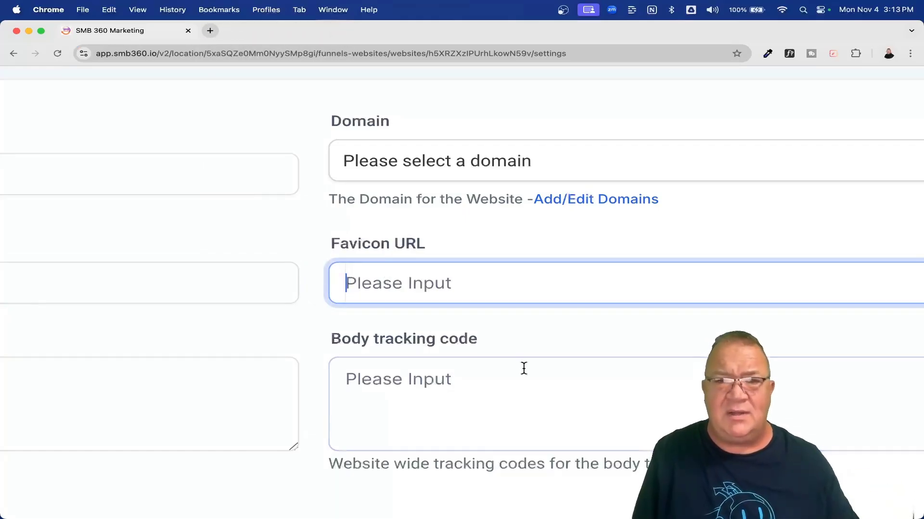
click(102, 382)
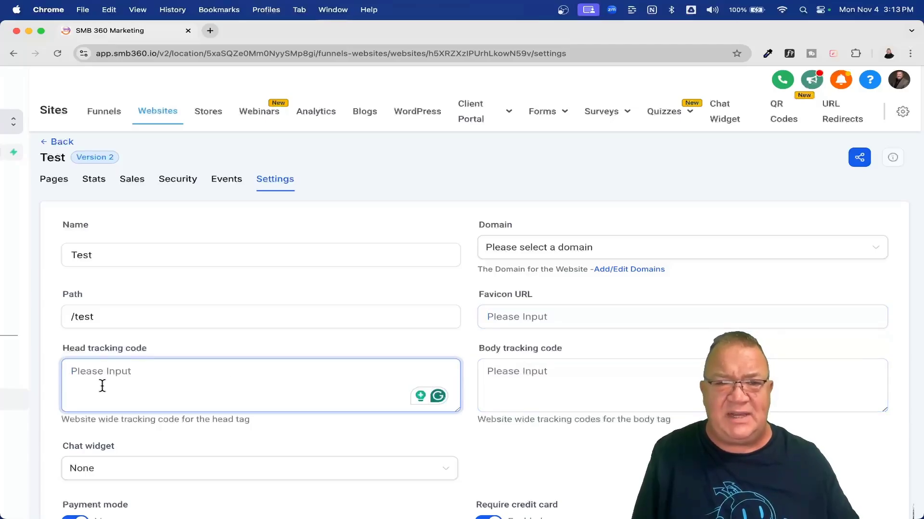
scroll(102, 386, down, 2)
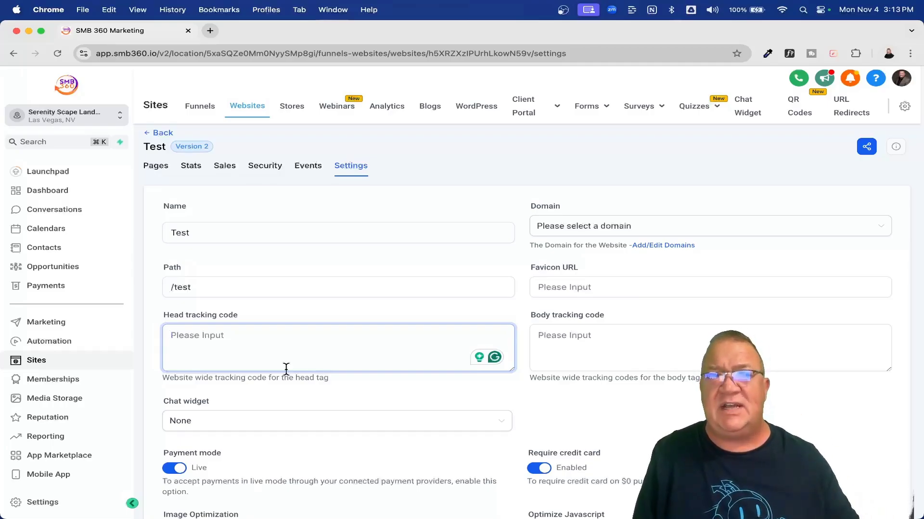
Look through the chat widget options for the website and leave the selection at None
scroll(286, 369, down, 5)
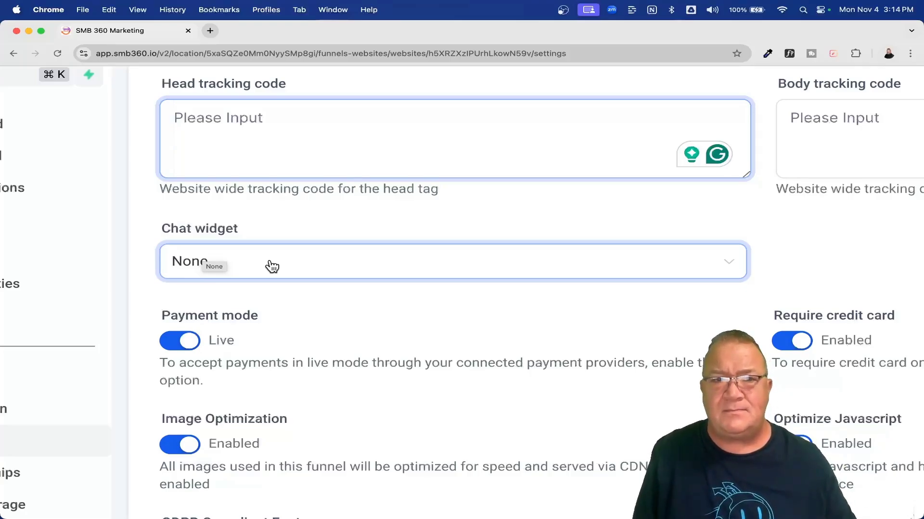
click(272, 267)
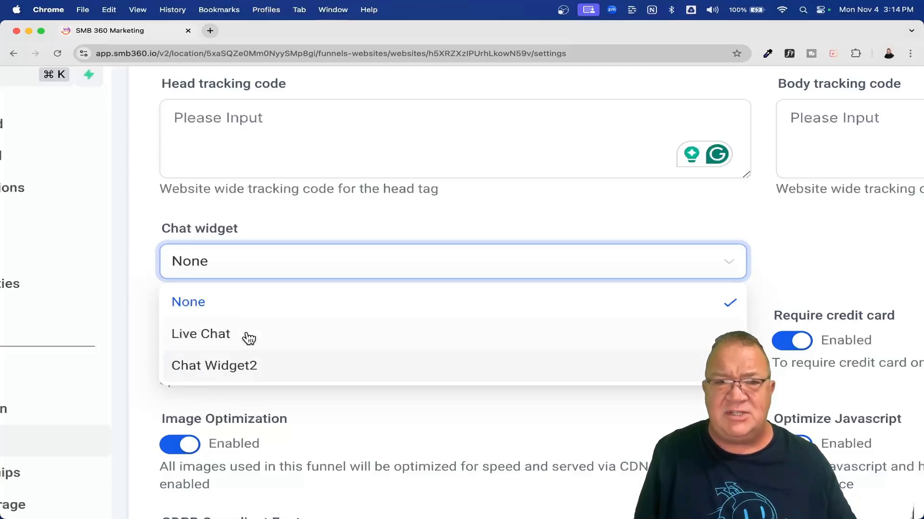
click(440, 222)
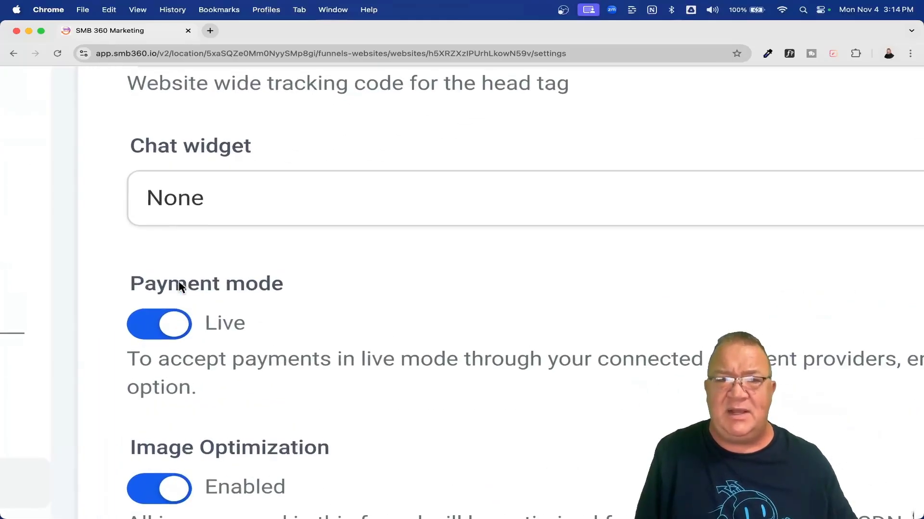
Switch the payment mode to Test and back to Live, and look over the remaining settings down to GDPR compliant fonts
click(176, 326)
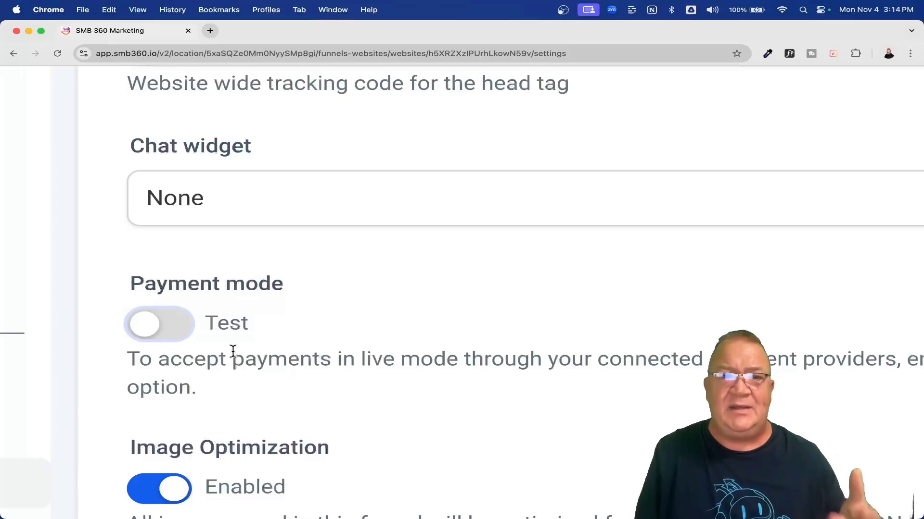
click(140, 325)
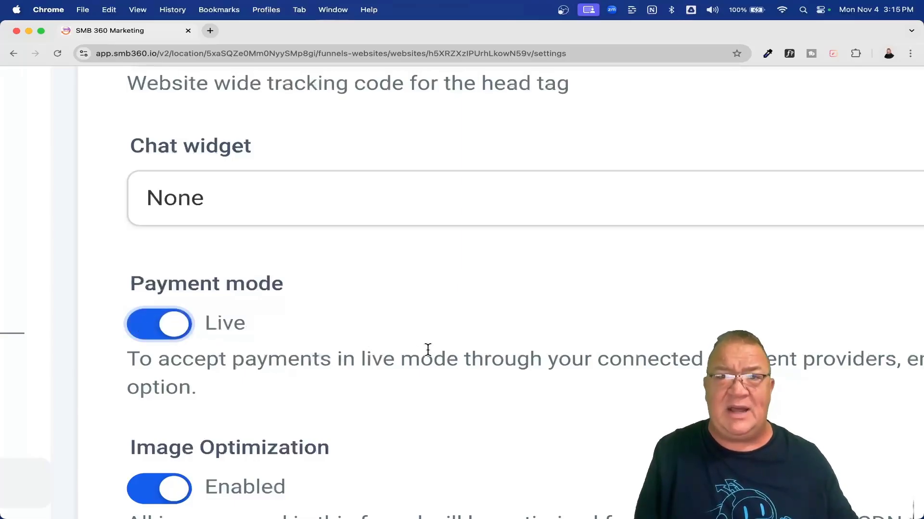
scroll(428, 350, down, 5)
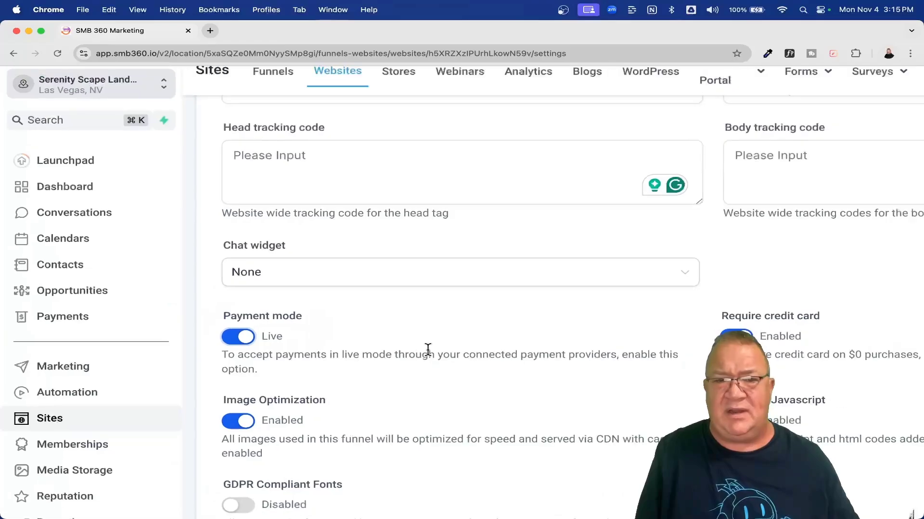
scroll(449, 366, down, 3)
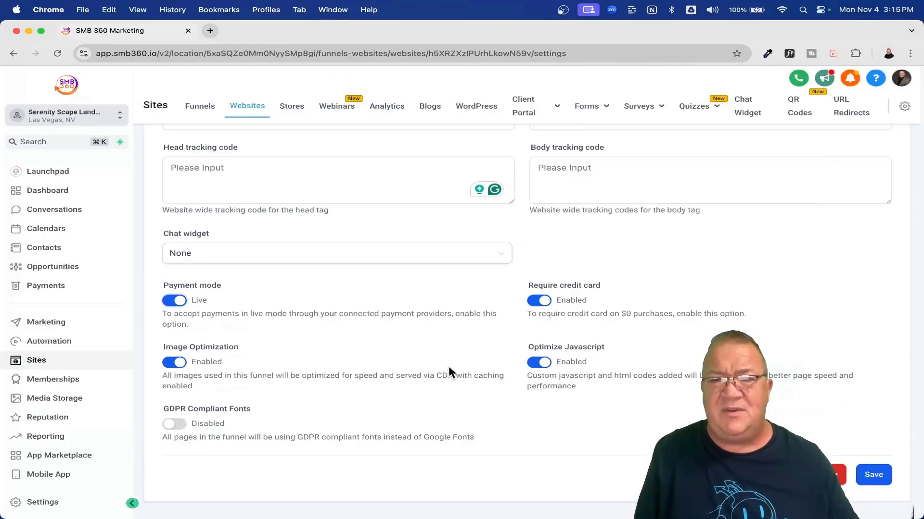
scroll(422, 295, up, 5)
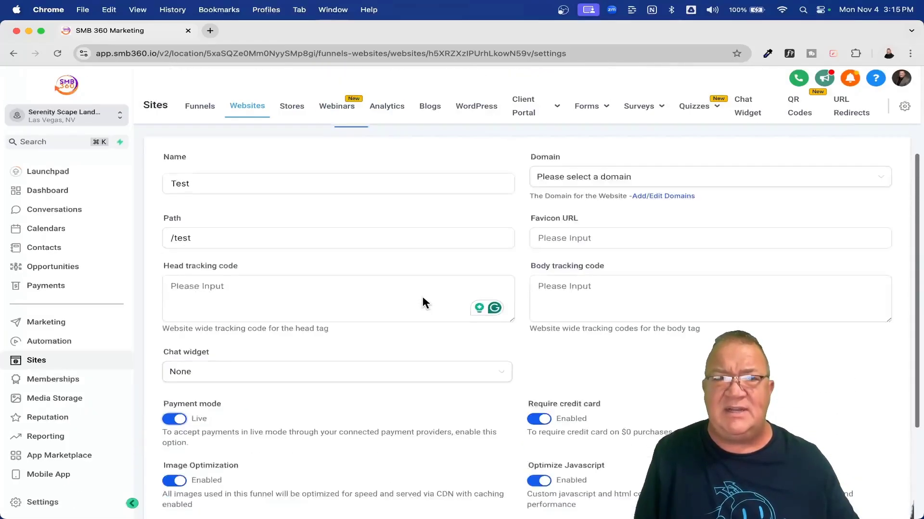
Add a new page named "Home" to the Test website, leaving its path empty
click(154, 171)
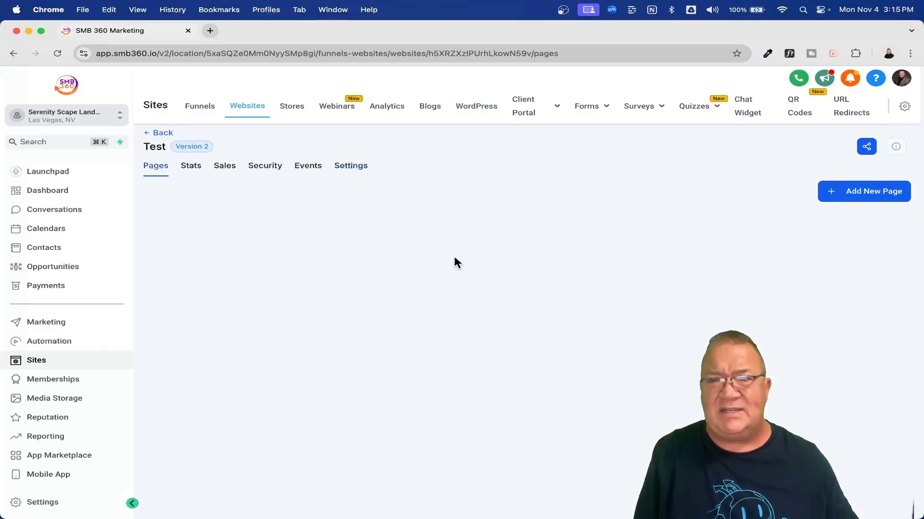
click(853, 195)
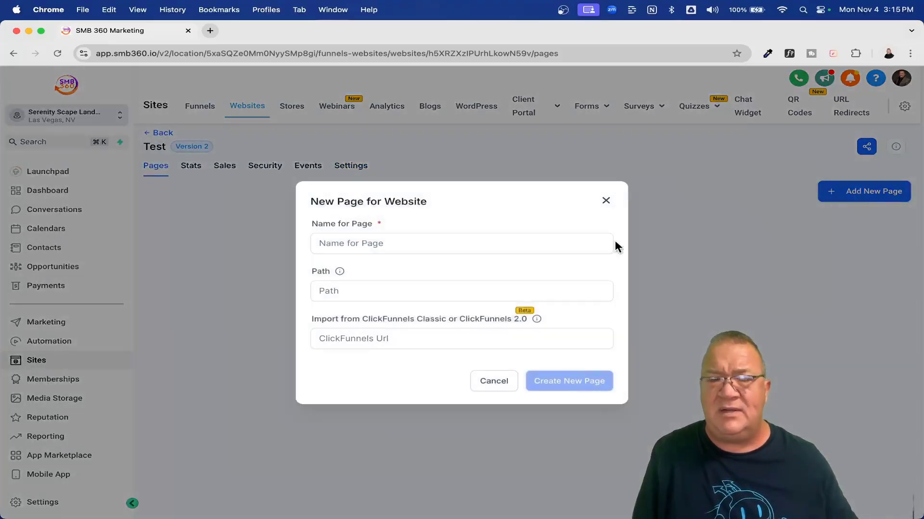
click(393, 239)
text(Home)
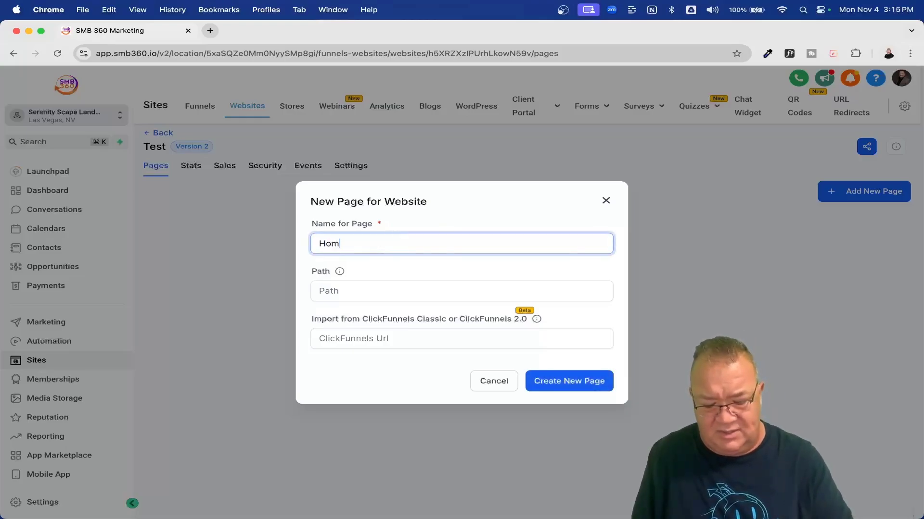
click(348, 290)
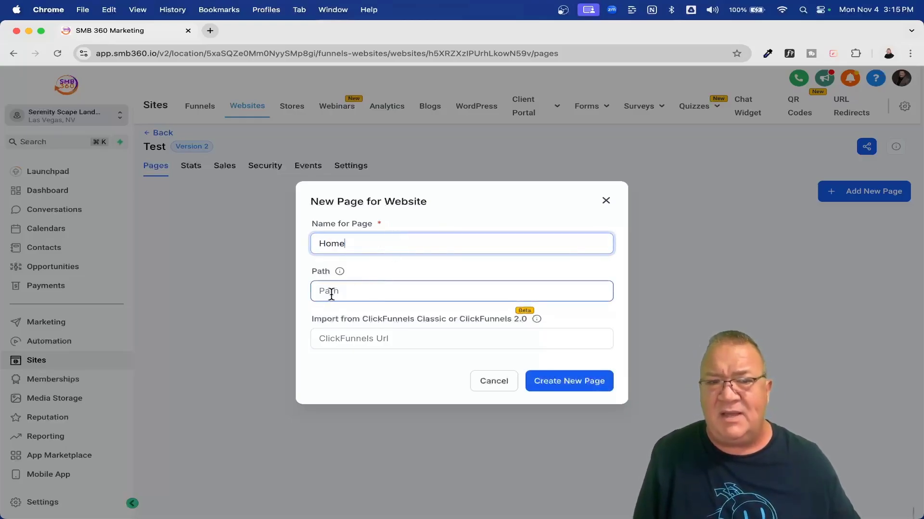
click(327, 290)
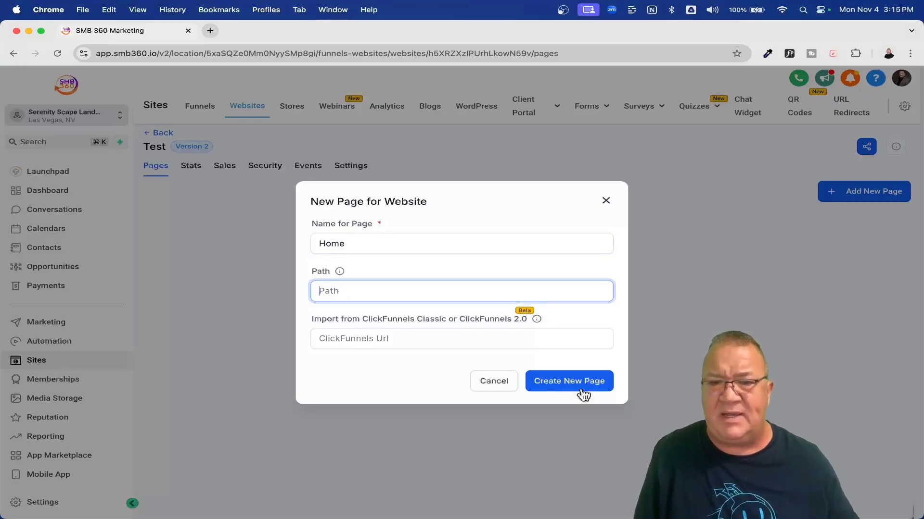
click(560, 383)
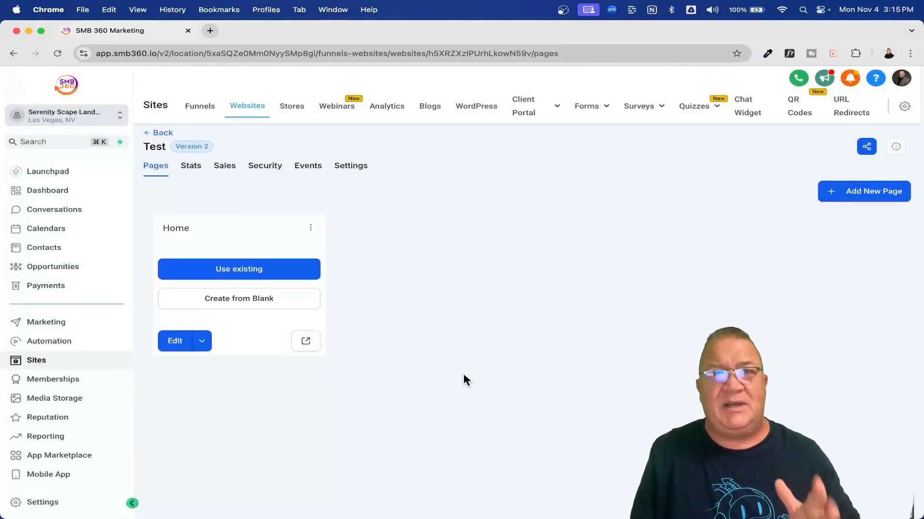
Preview the Landscaping website's Home page as an import source for the new page, and return to the website list without importing
click(236, 272)
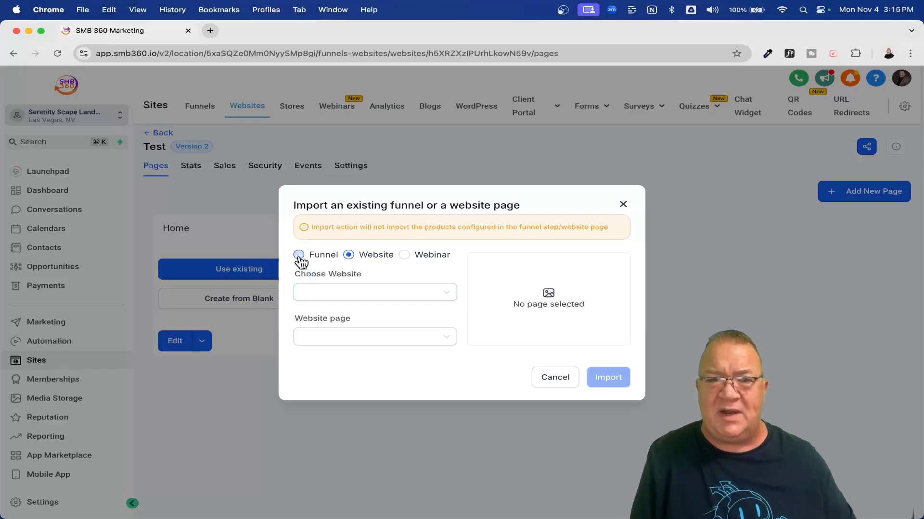
click(439, 294)
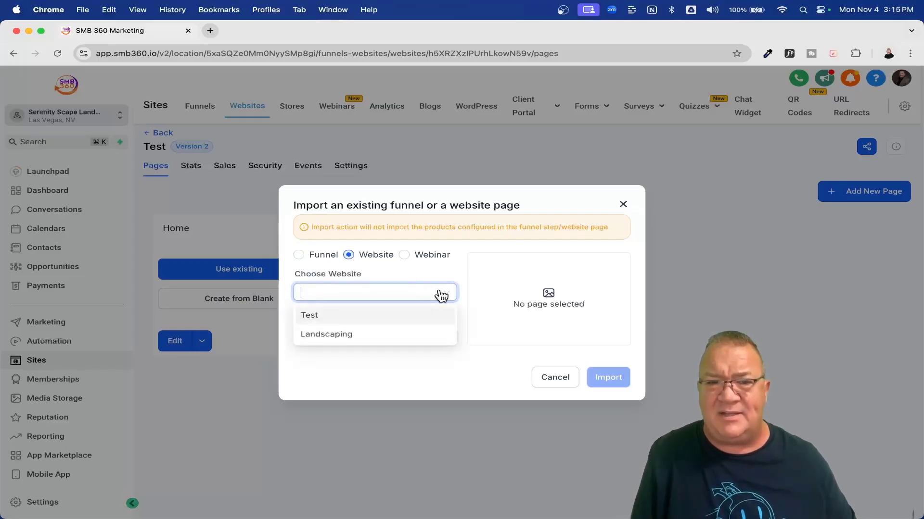
click(374, 336)
click(439, 347)
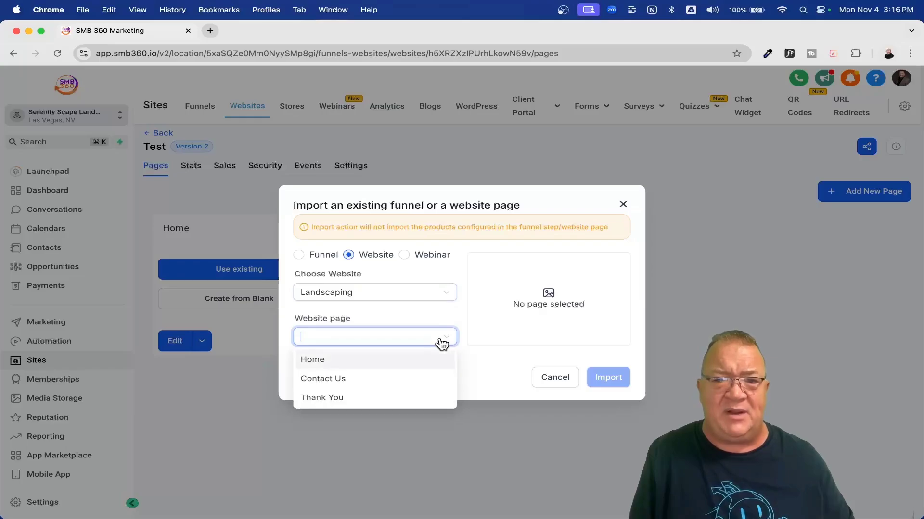
click(380, 362)
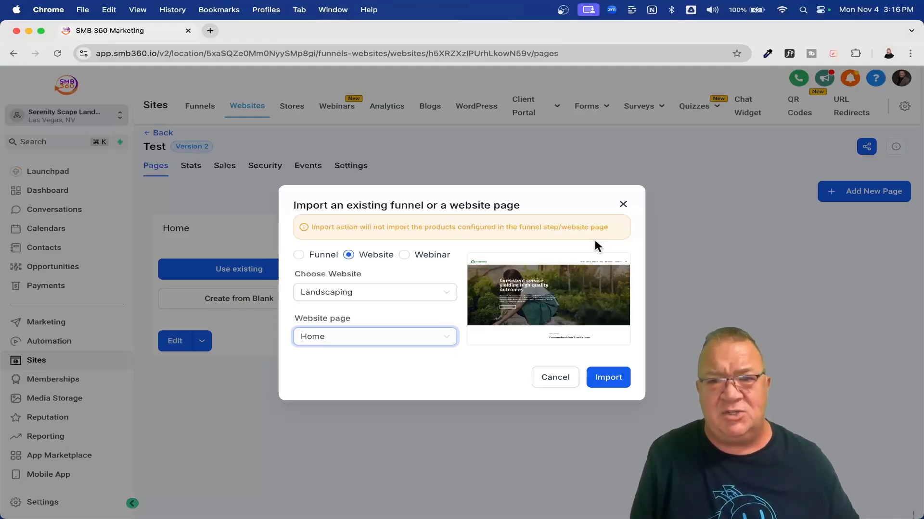
click(623, 204)
click(163, 135)
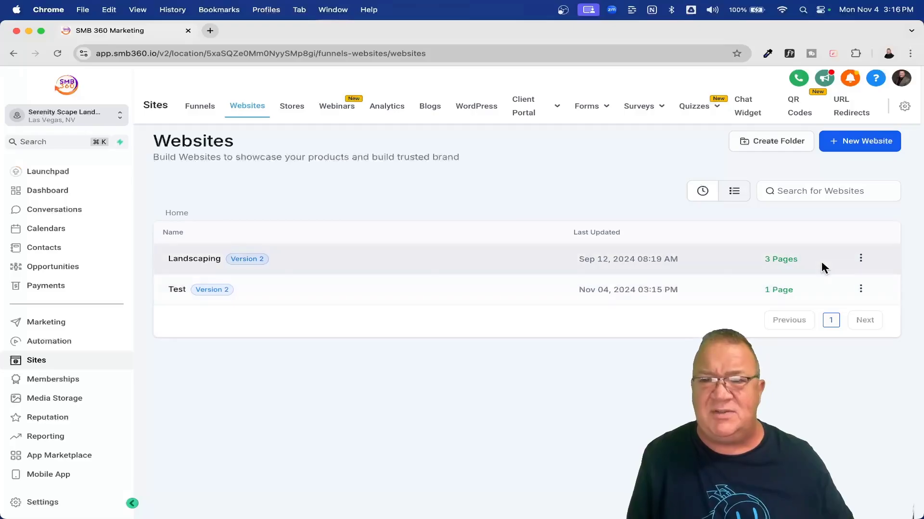
Review the management options for the Landscaping website, from Edit and Clone to Share and Delete, without choosing any
click(861, 258)
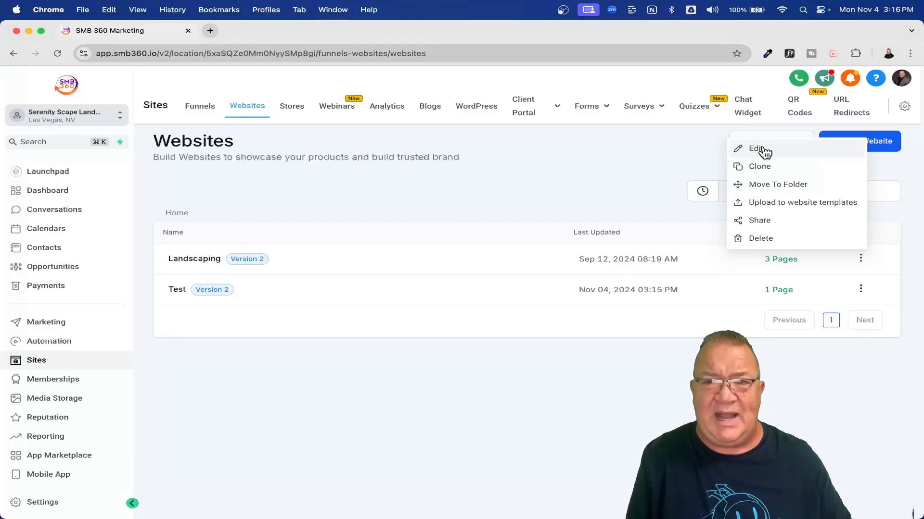
scroll(760, 173, up, 5)
scroll(760, 173, down, 2)
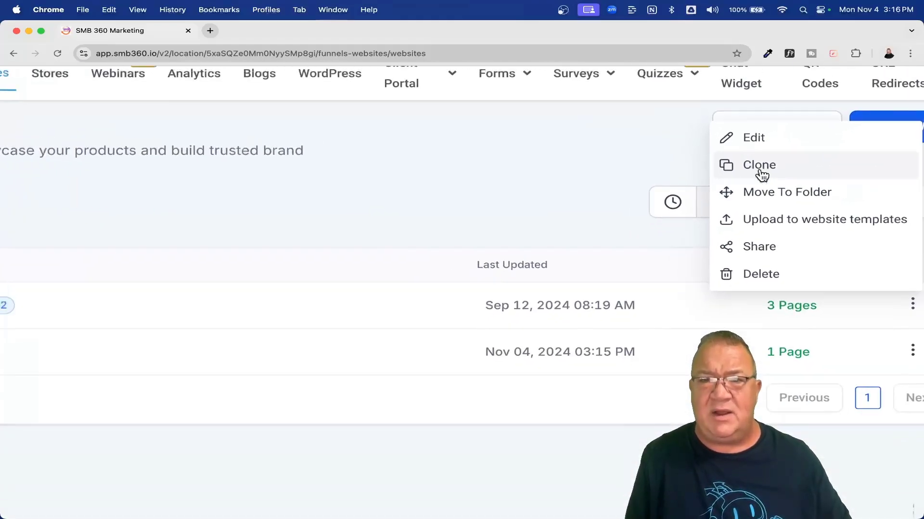
scroll(760, 173, right, 2)
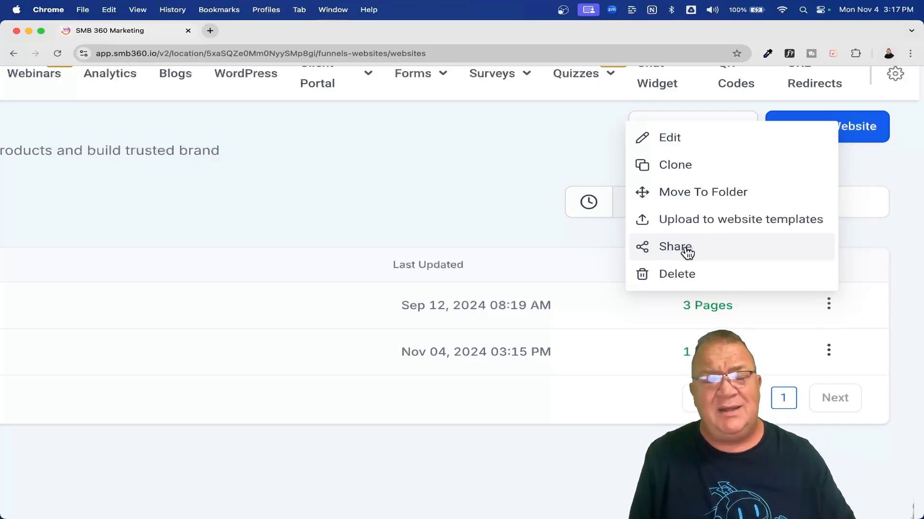
click(591, 246)
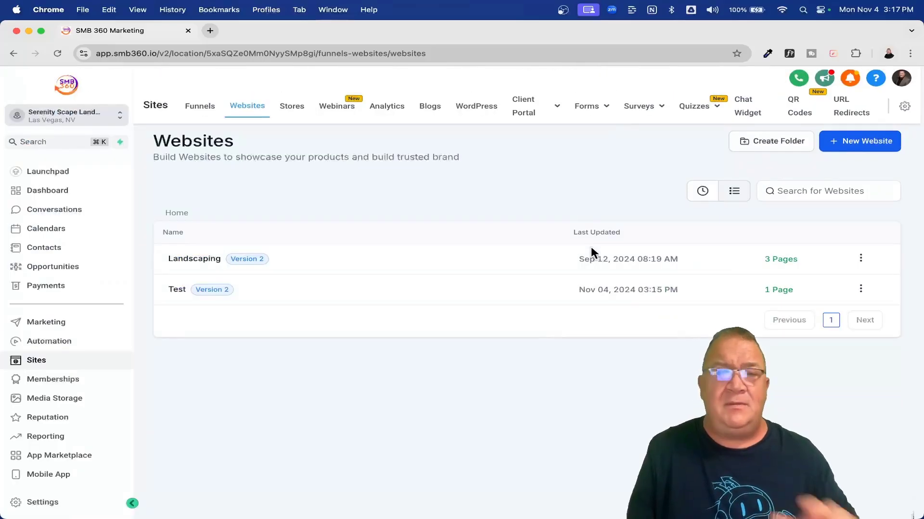
Open the Test website and add a new page named "Contact Us", leaving its path empty
click(179, 290)
mouse_move(210, 299)
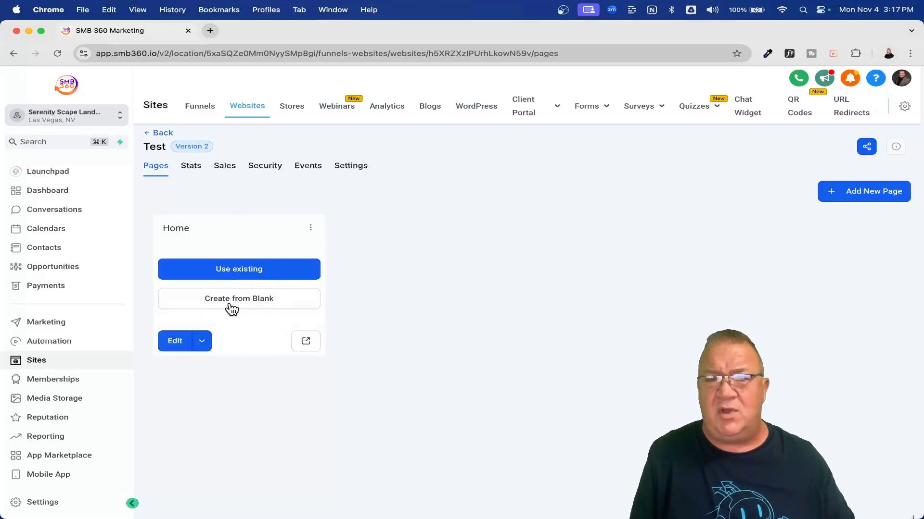
click(860, 192)
click(399, 246)
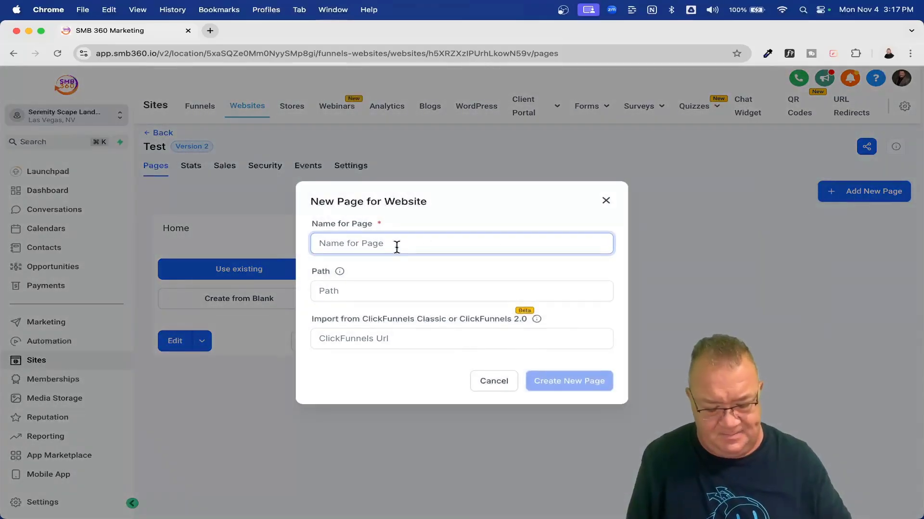
text(Comntsact Us)
click(353, 245)
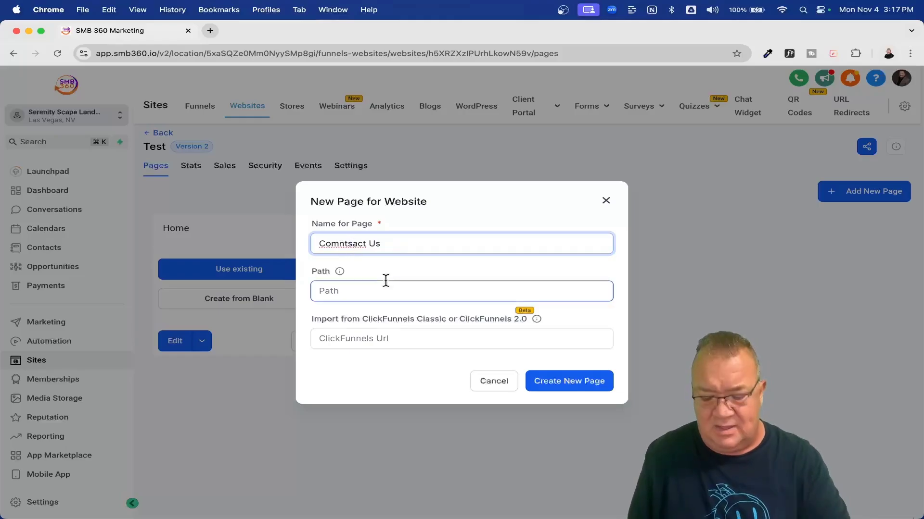
key(BackSpace)
key(Left)
key(Left)
key(BackSpace)
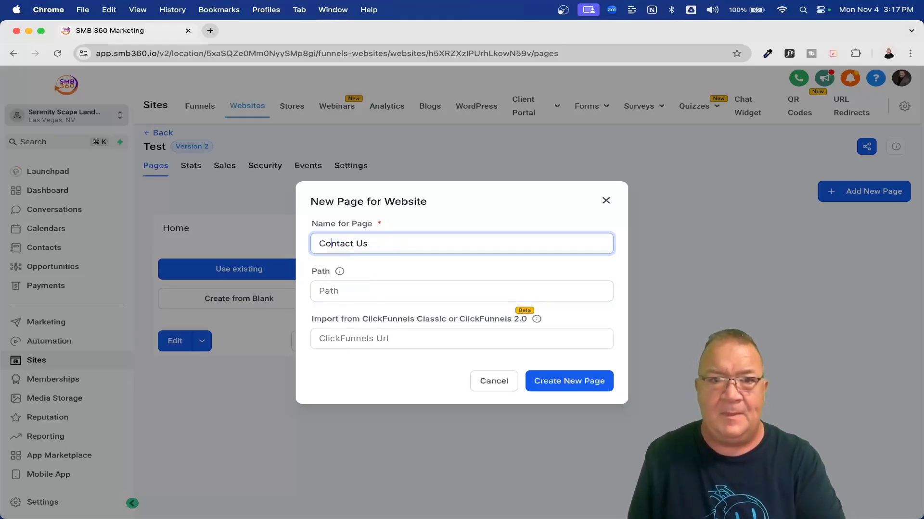
click(347, 295)
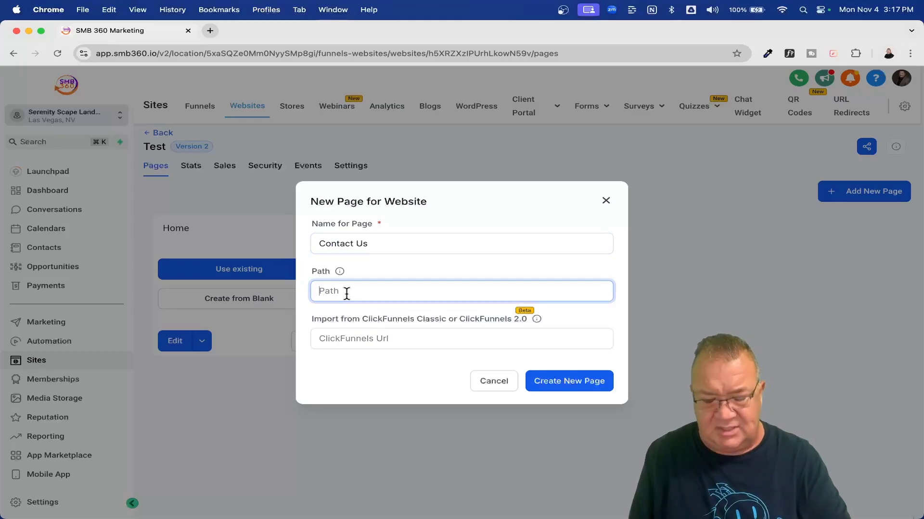
click(565, 380)
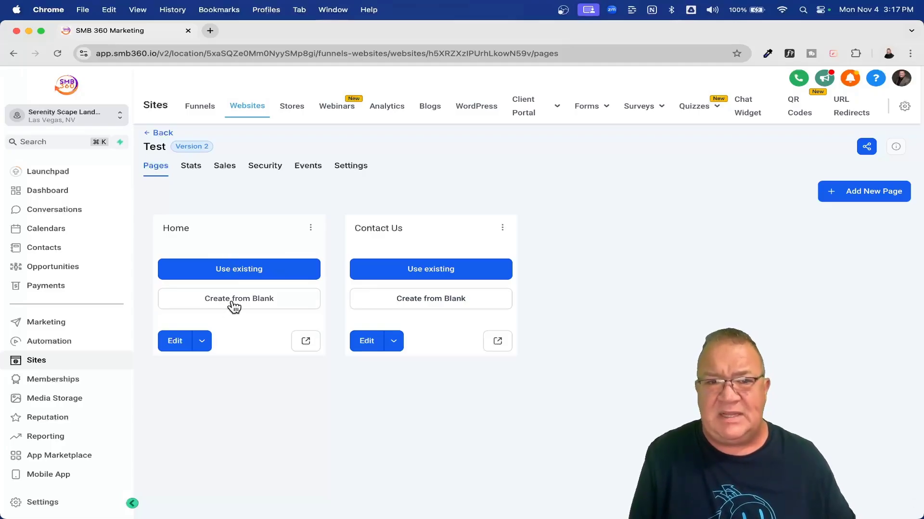
Create the Test website's Home page from blank and add a Full Width section containing a 2 Column row
scroll(238, 302, up, 5)
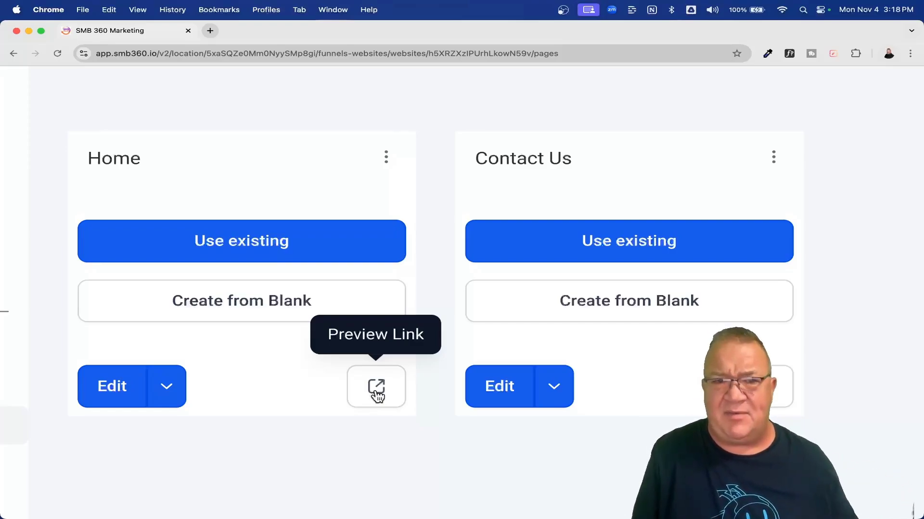
click(246, 301)
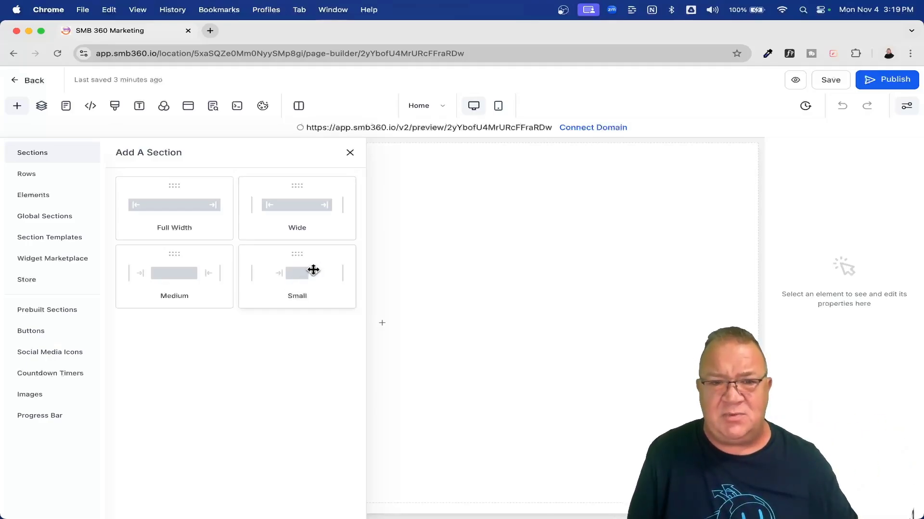
click(177, 211)
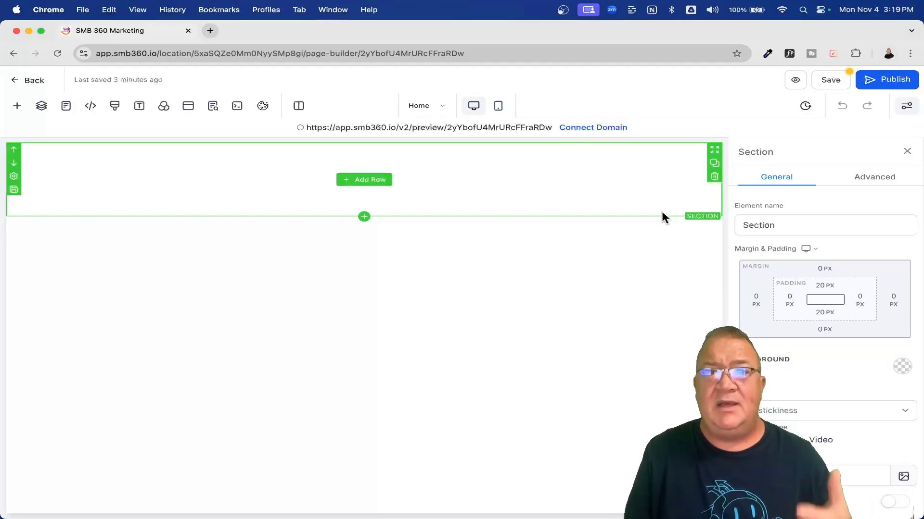
click(359, 182)
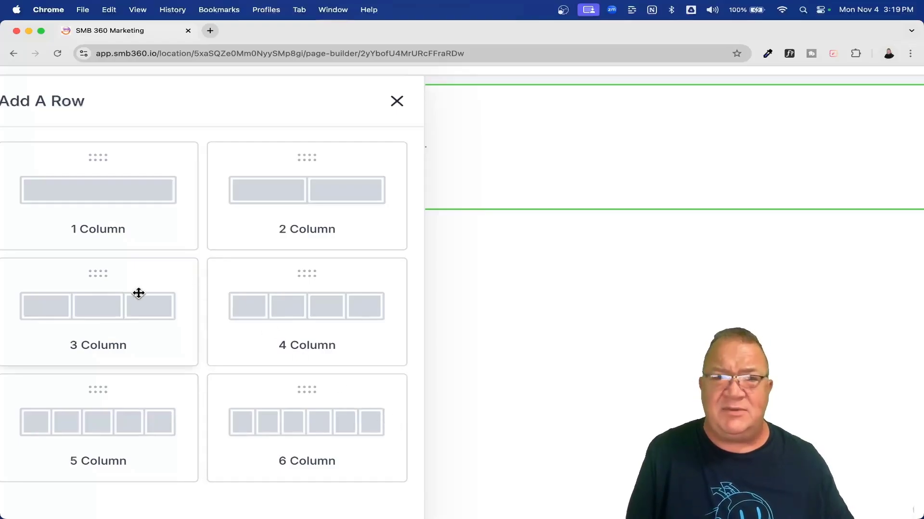
click(304, 198)
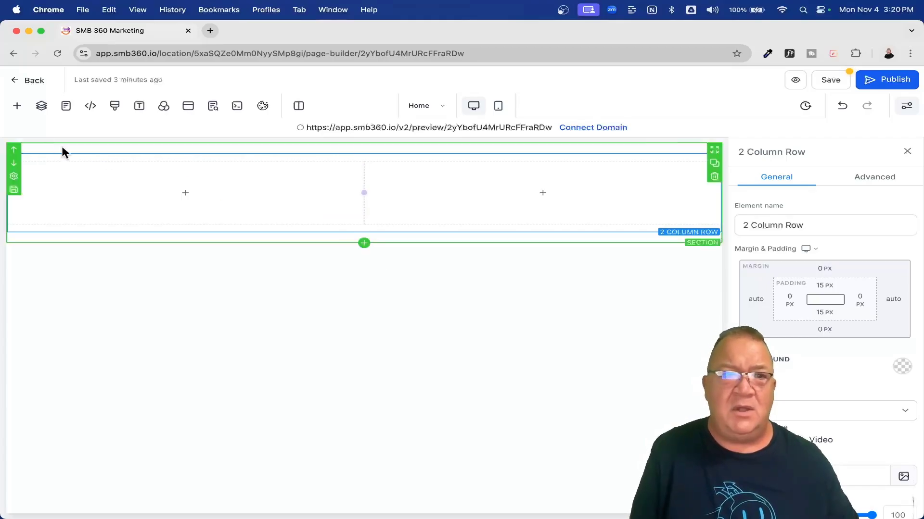
Look through the available row layouts and the text and form elements without adding any to the page
click(18, 107)
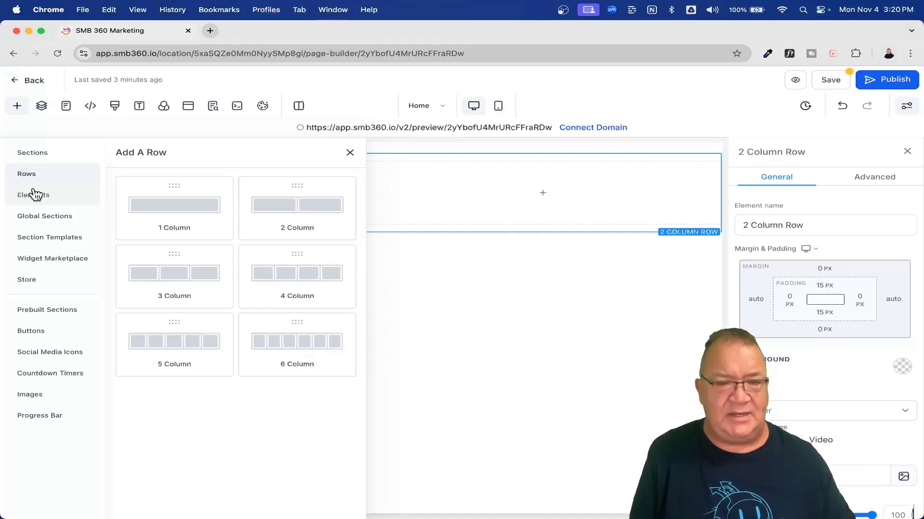
scroll(34, 195, up, 5)
scroll(33, 195, left, 2)
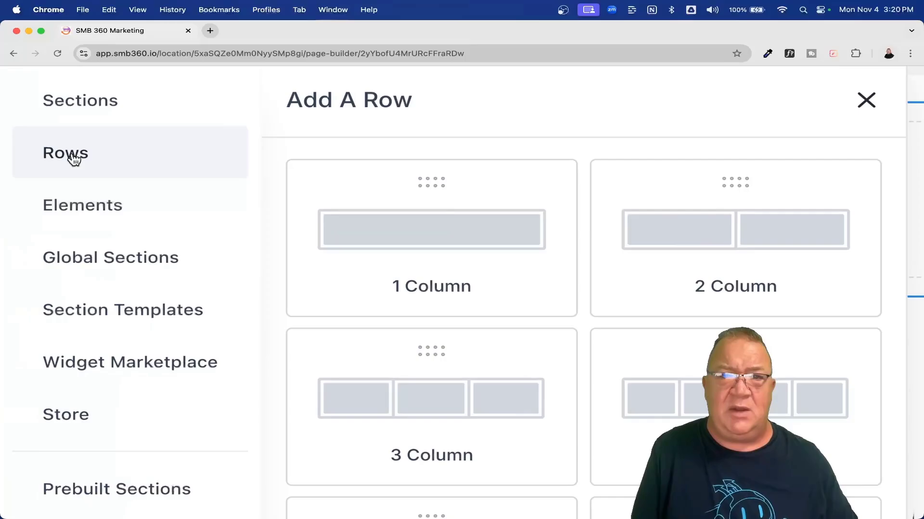
click(94, 211)
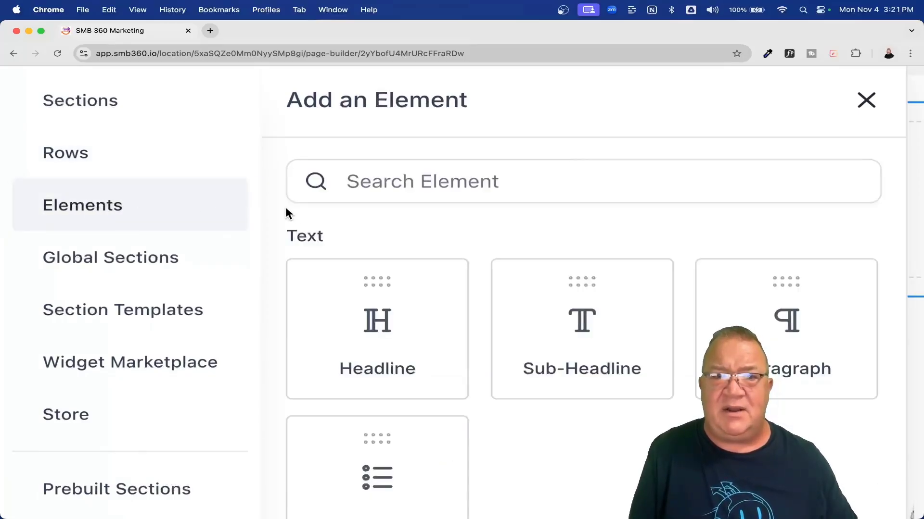
scroll(297, 214, down, 5)
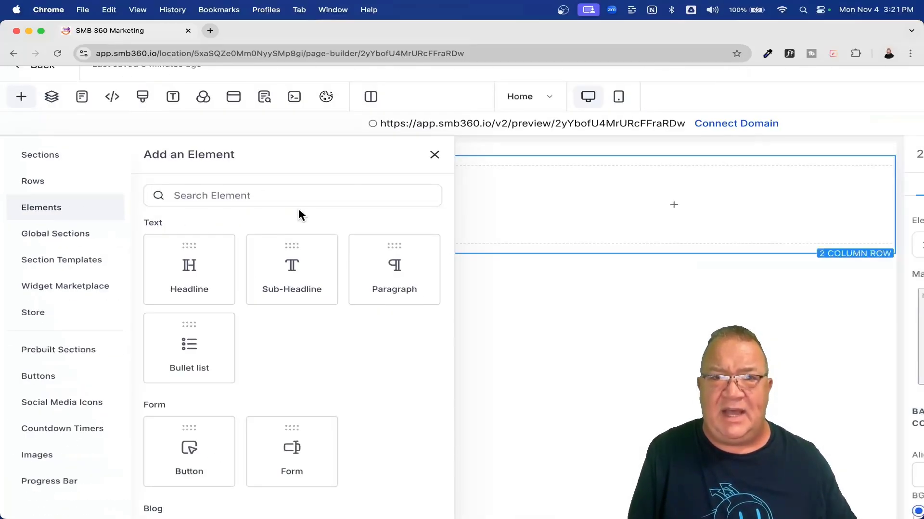
click(433, 154)
Duplicate the two-column section, try to move the copy above the original, and delete the extra section
click(212, 146)
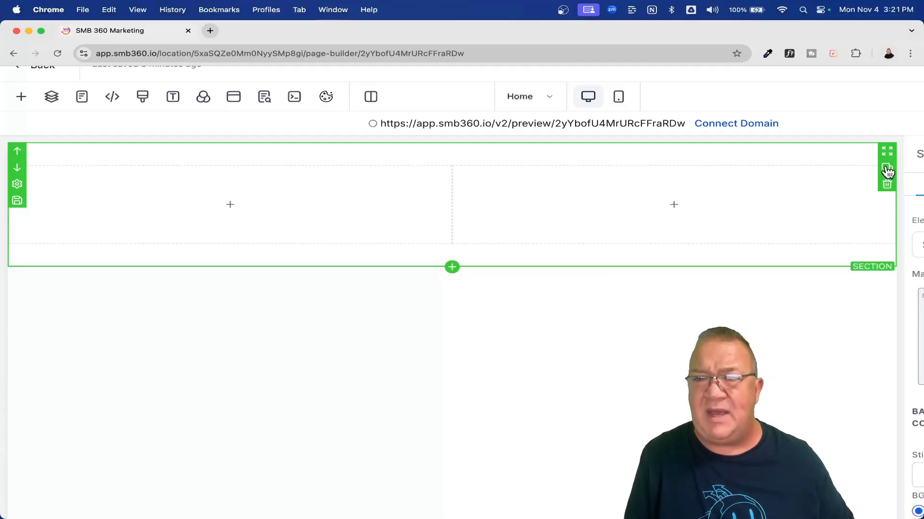
scroll(887, 172, up, 2)
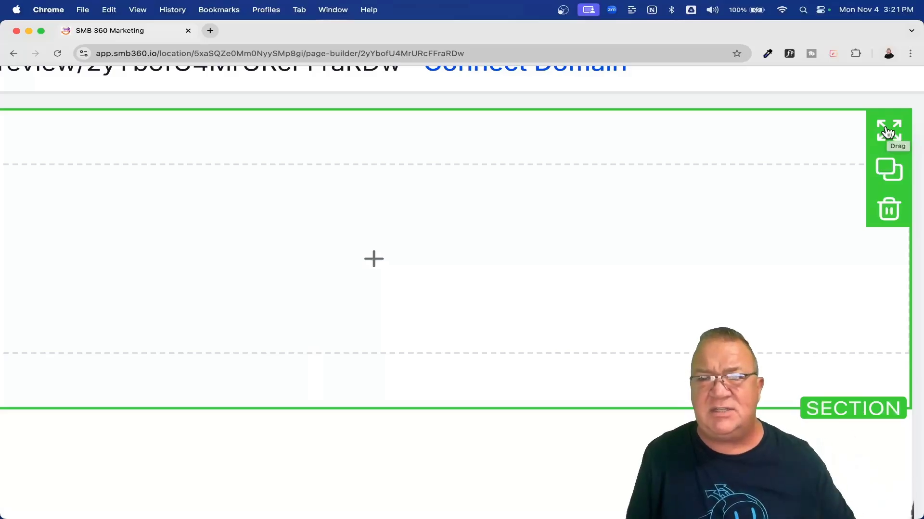
click(891, 175)
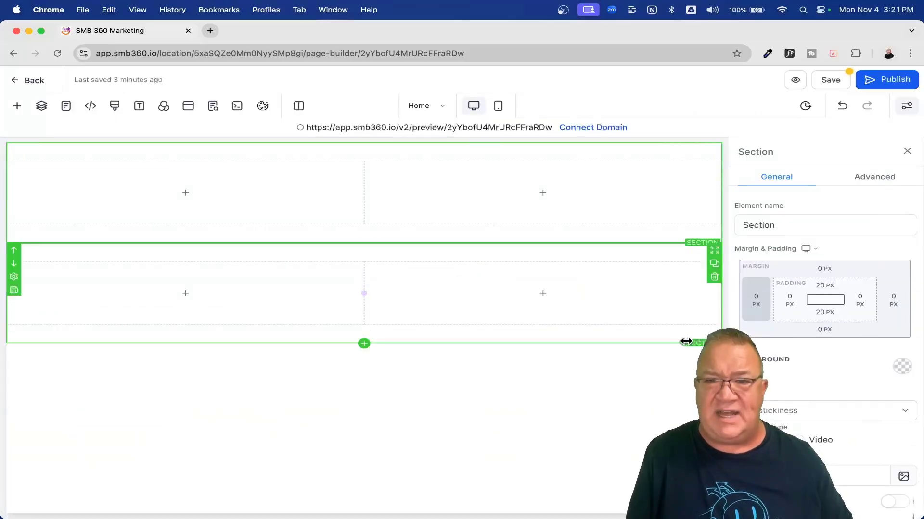
drag(713, 250, 709, 156)
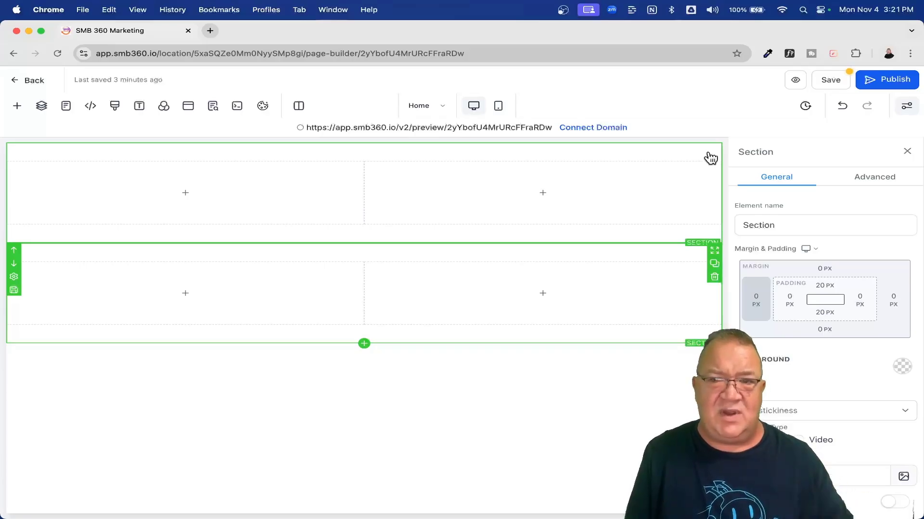
click(711, 159)
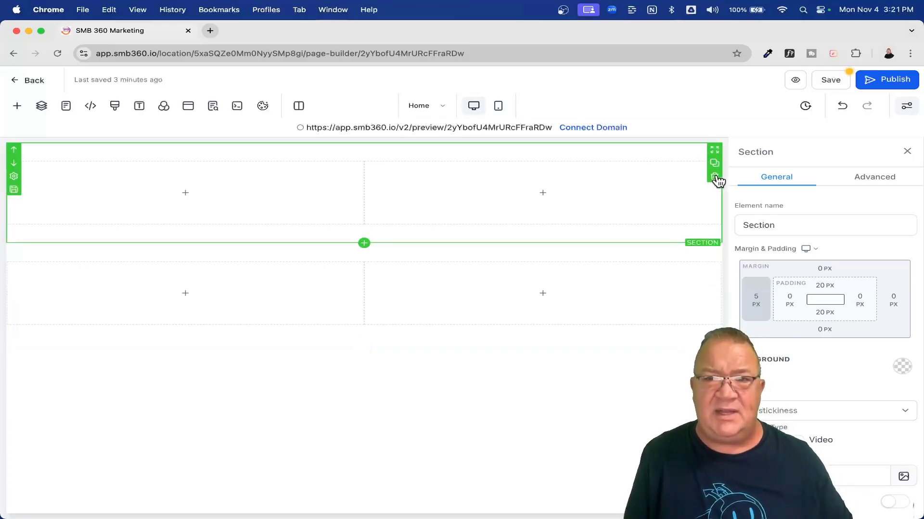
click(714, 177)
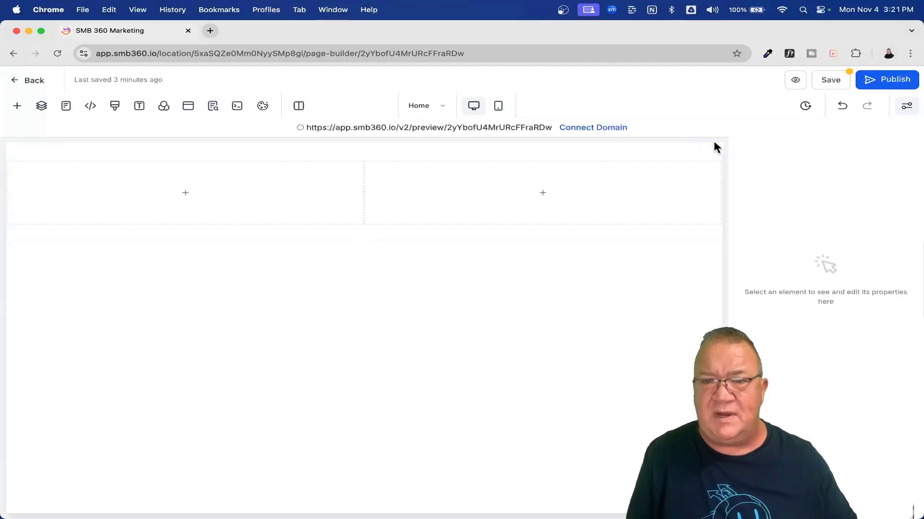
Duplicate the two-column section twice and try reordering the sections up and down
click(716, 164)
click(716, 164)
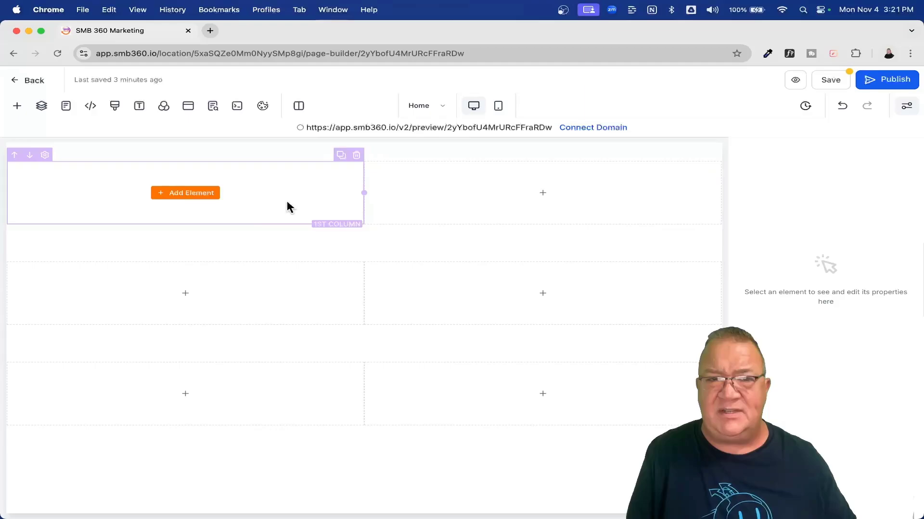
click(14, 164)
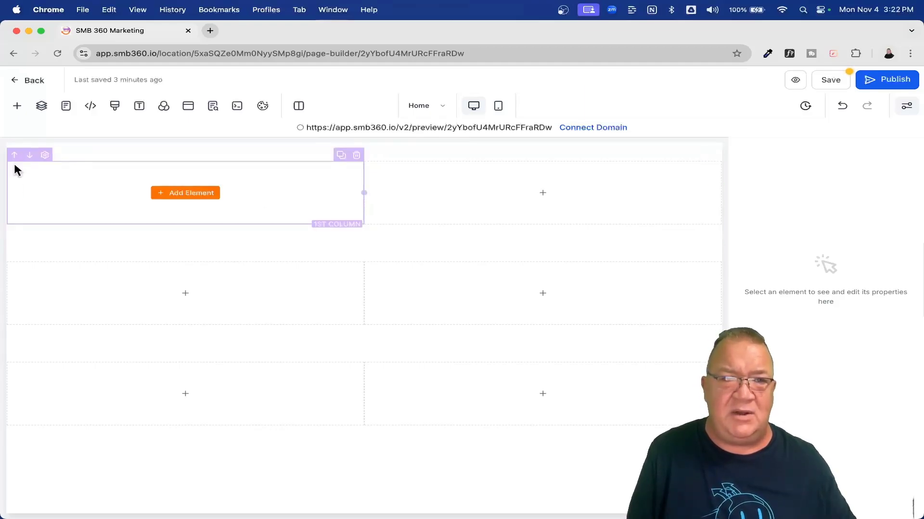
click(14, 252)
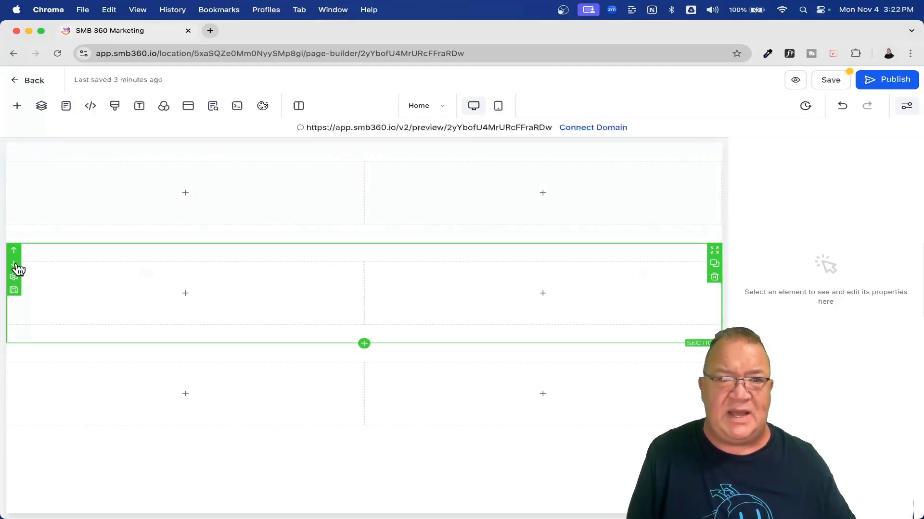
click(15, 264)
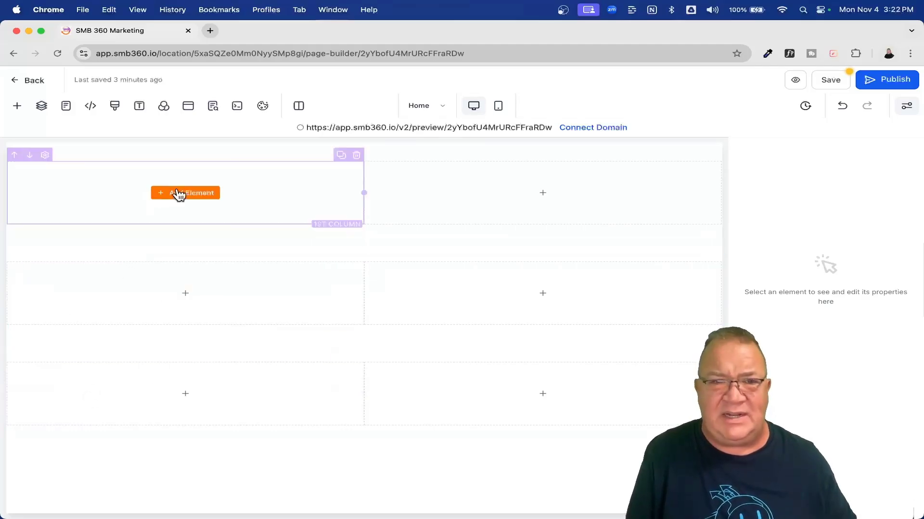
Add a Headline element to the top section's first column, and move that section down two places and back up one
click(179, 194)
click(155, 243)
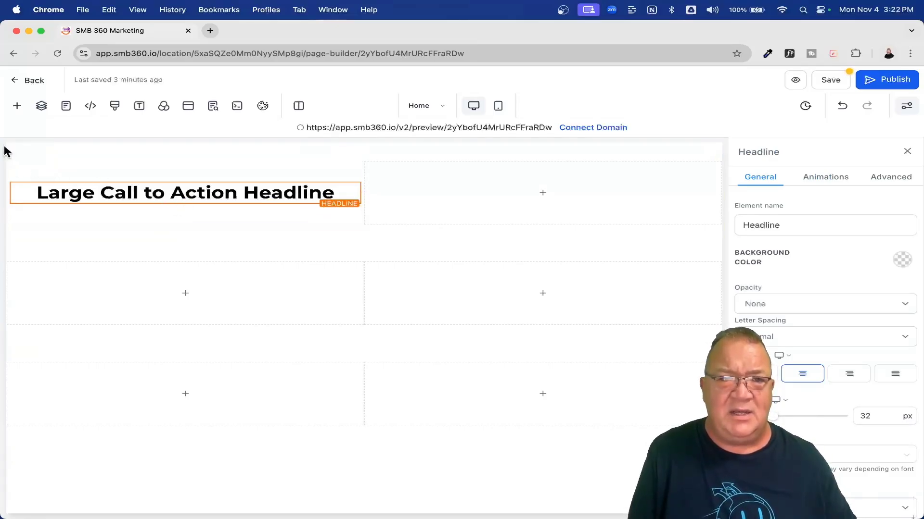
click(13, 159)
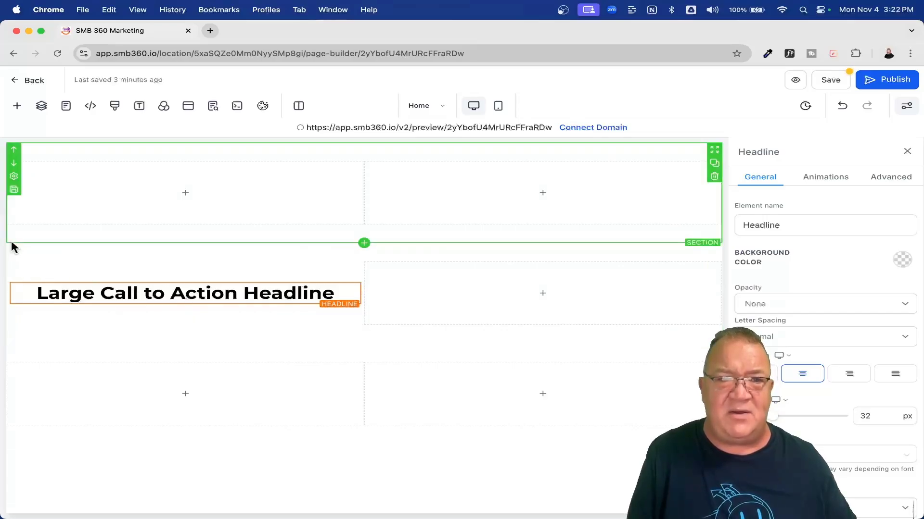
click(10, 258)
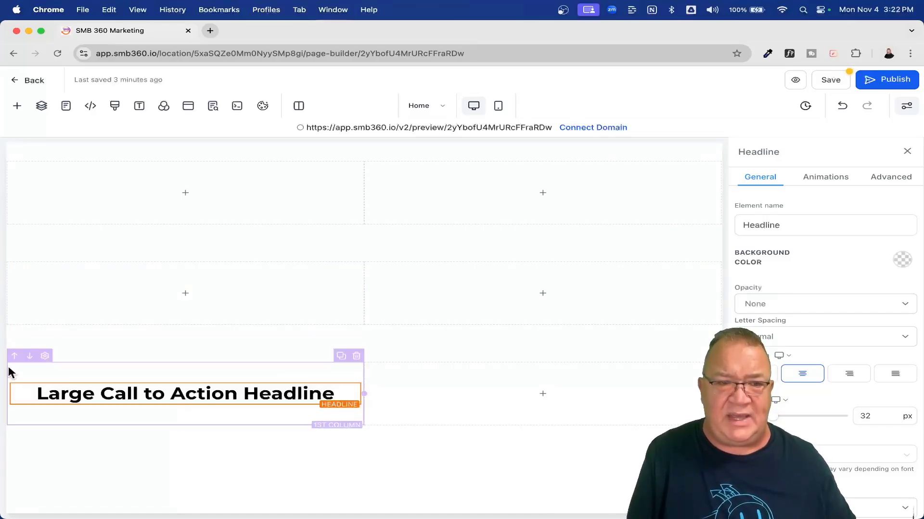
click(14, 348)
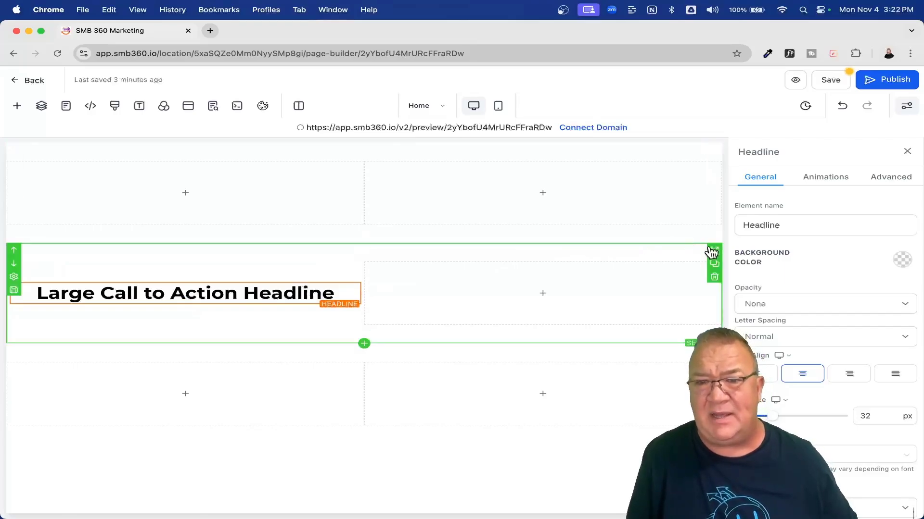
Delete the headline section and one of the empty duplicates, keeping a single two-column section
click(714, 276)
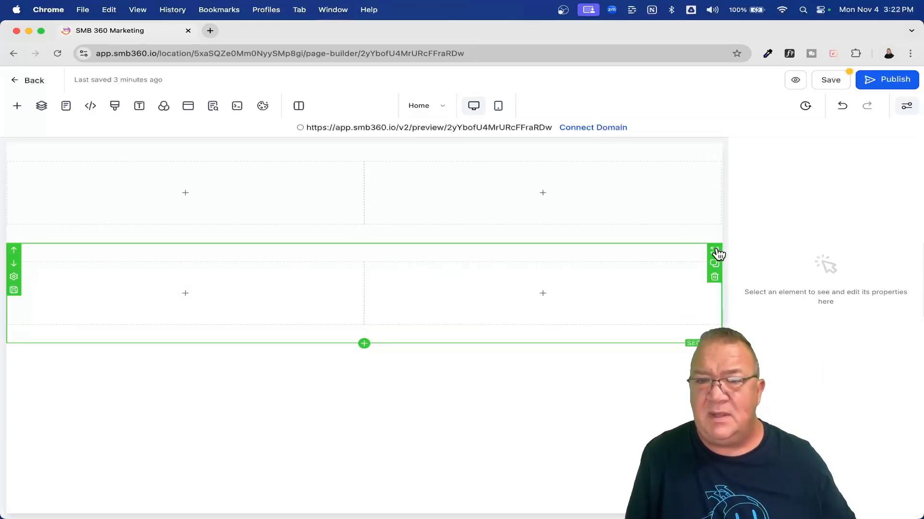
click(715, 276)
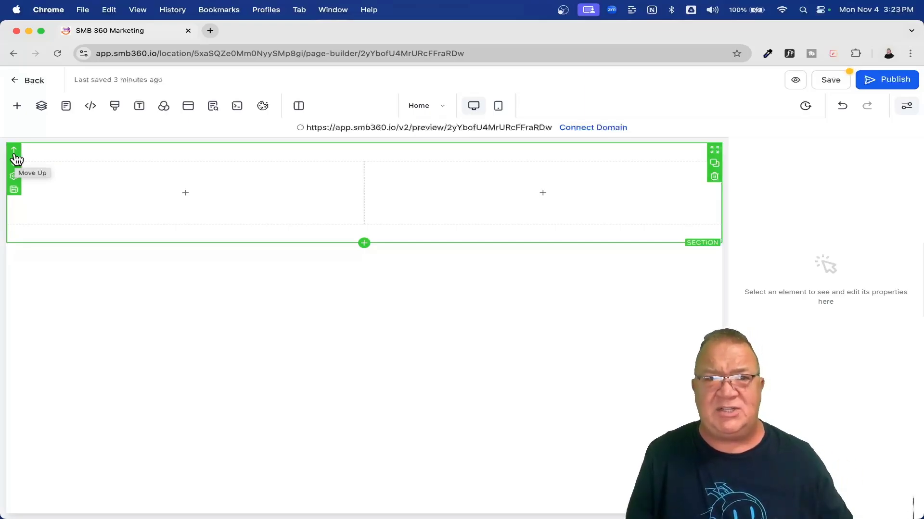
Save the two-column section as a global section named Header, and delete it from the Home page
click(14, 153)
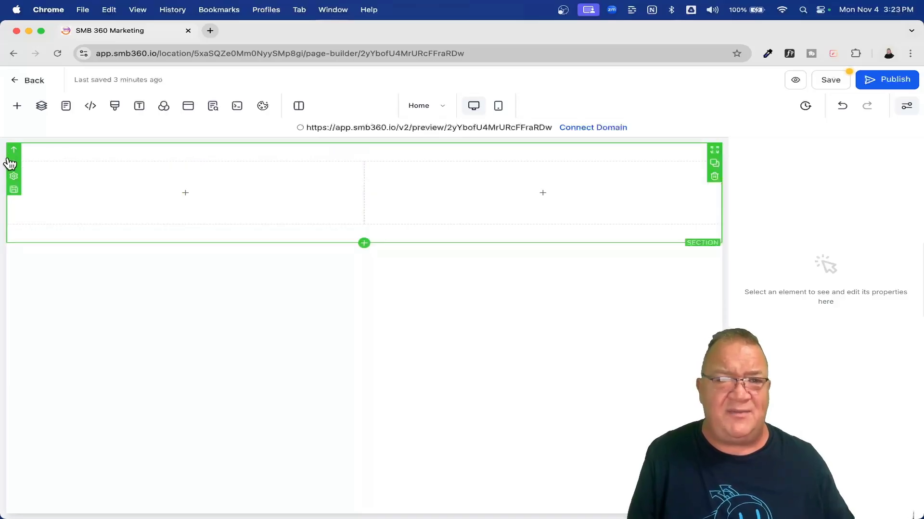
scroll(9, 164, up, 5)
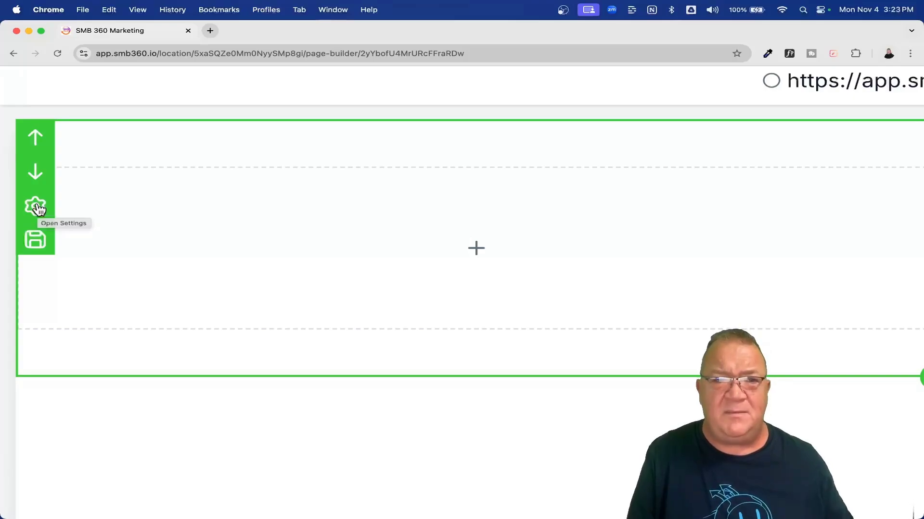
click(36, 240)
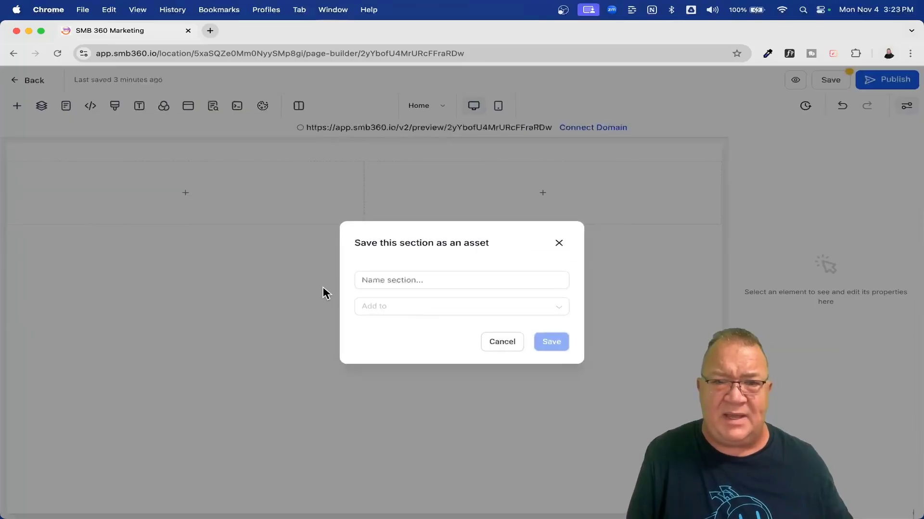
click(452, 280)
text(Header)
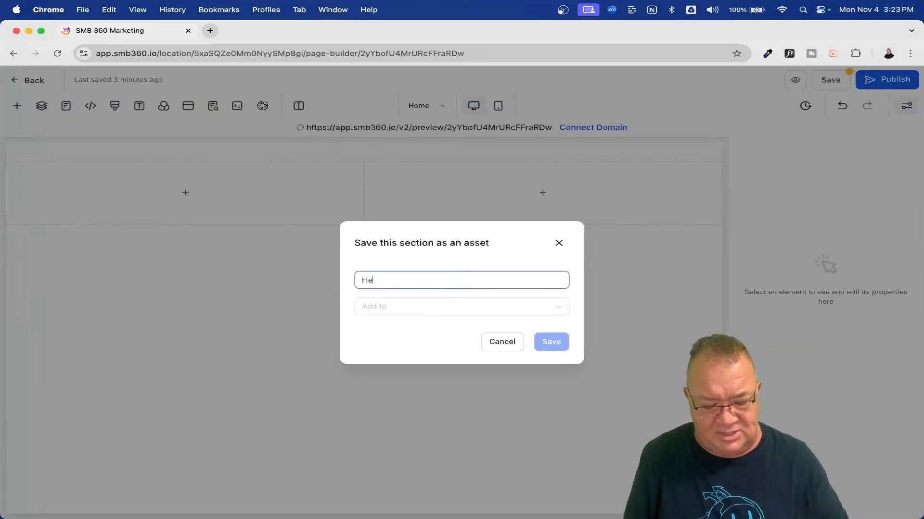
click(459, 310)
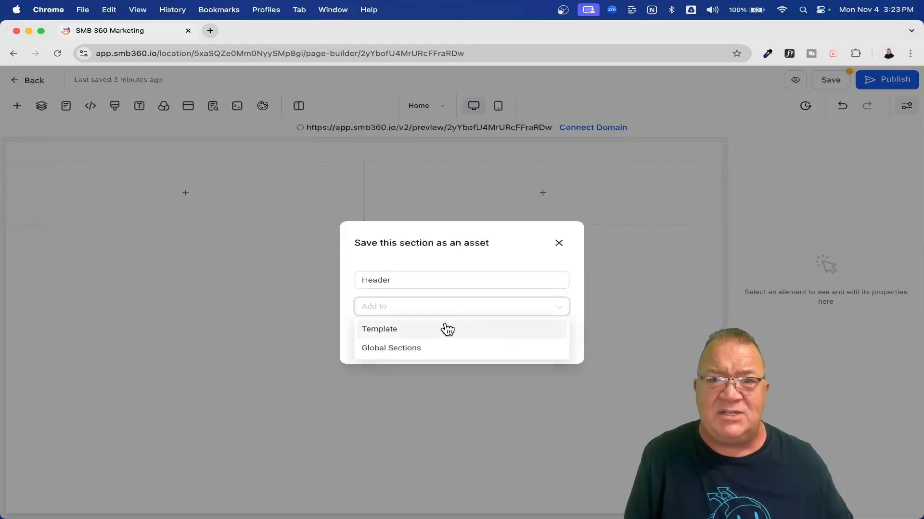
click(391, 350)
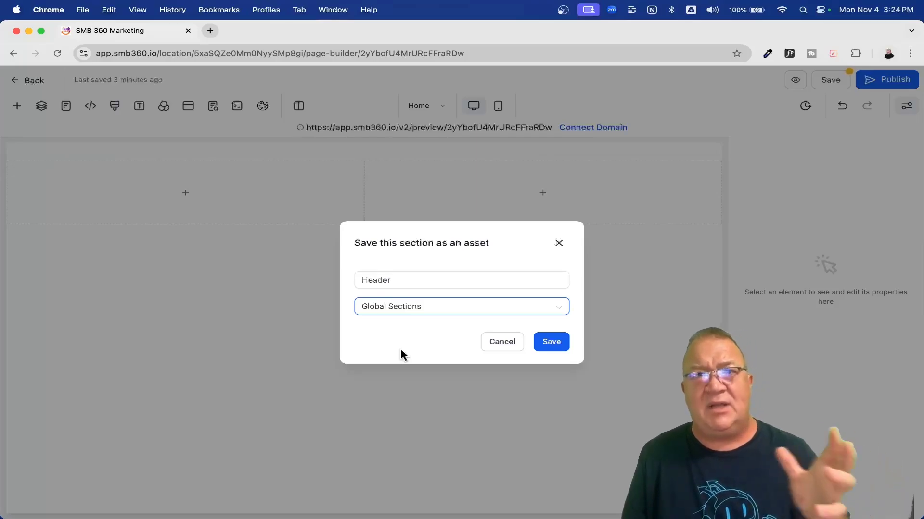
click(554, 345)
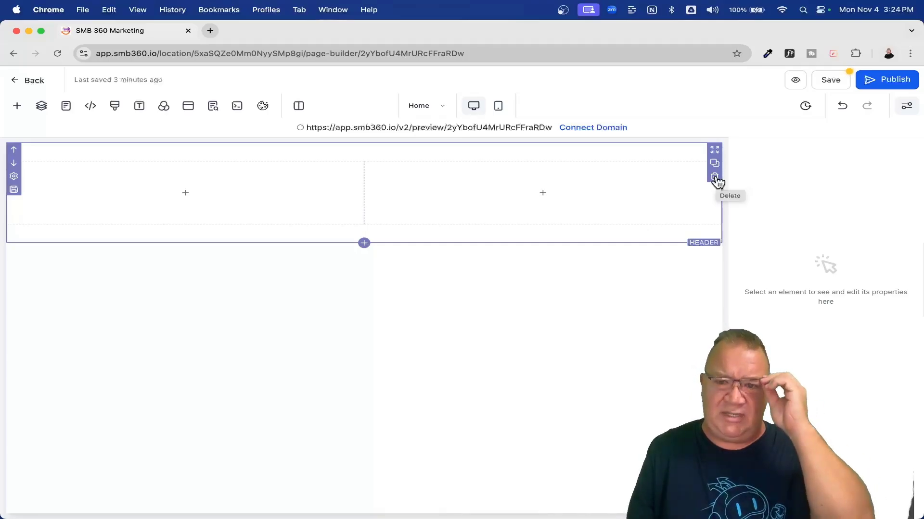
click(715, 177)
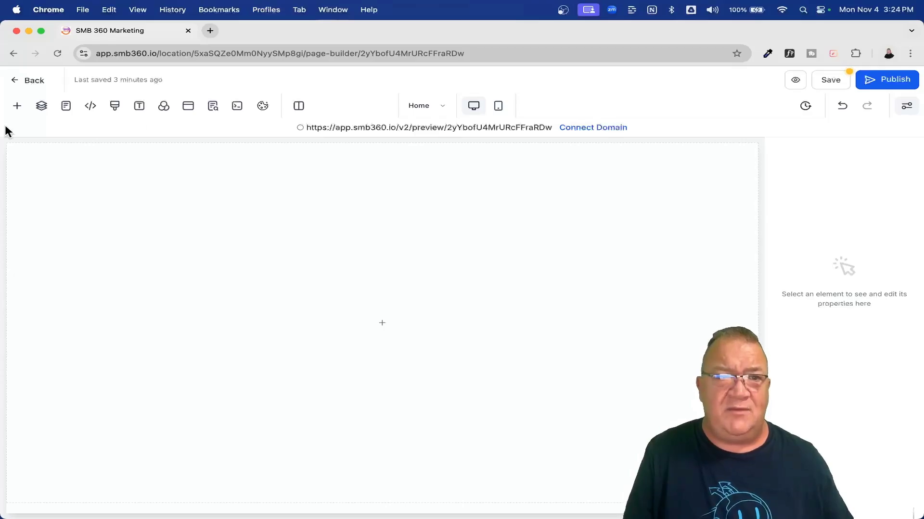
Review the section widths and row column layouts that can be added to the page
click(19, 106)
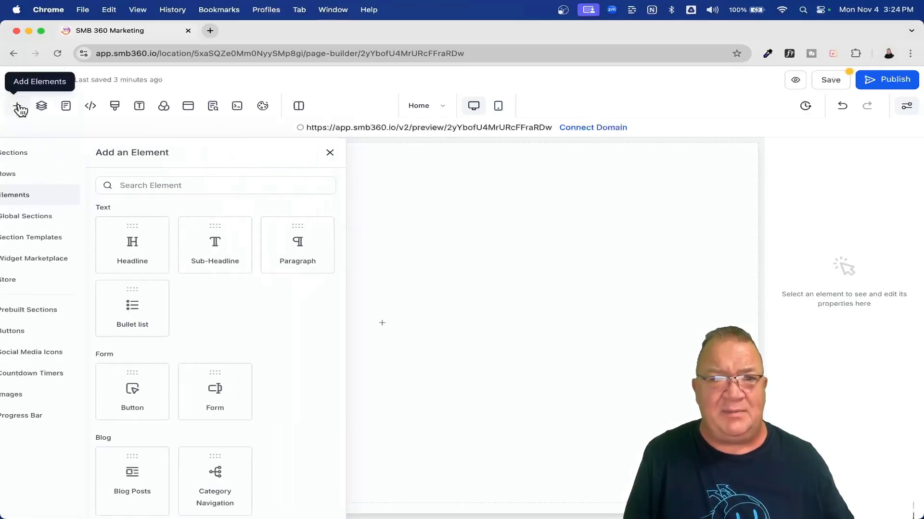
click(34, 152)
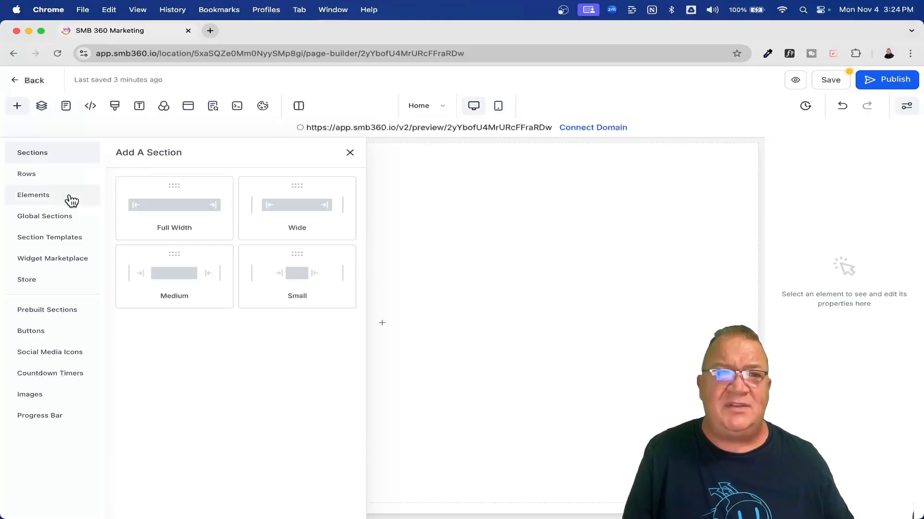
scroll(64, 202, up, 5)
scroll(64, 201, left, 3)
scroll(62, 202, up, 4)
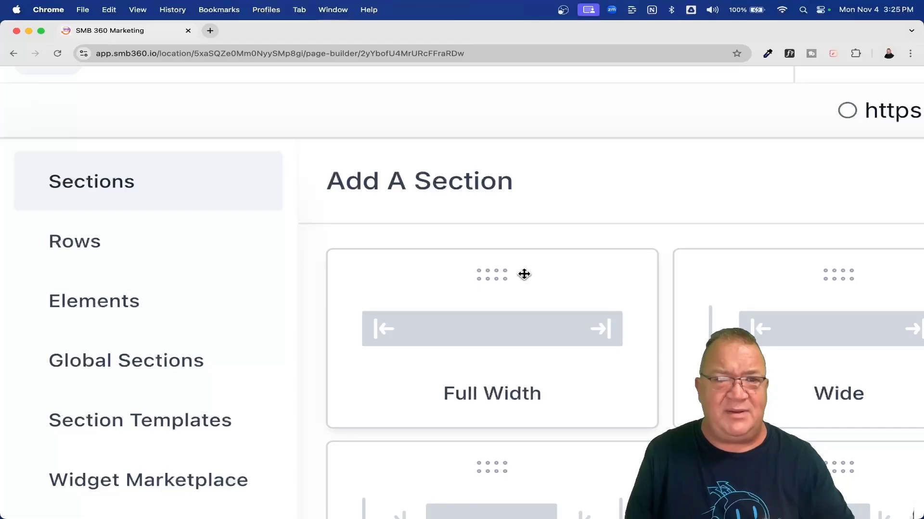
click(117, 254)
scroll(346, 281, right, 3)
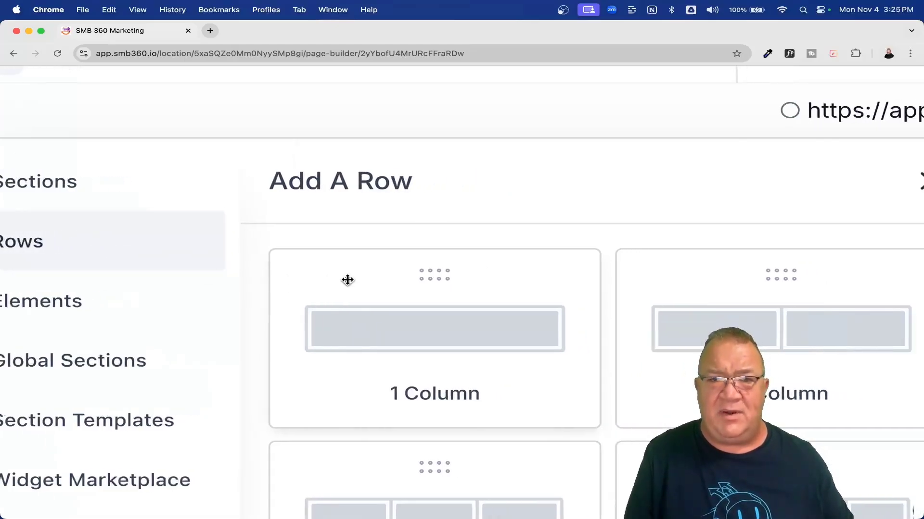
scroll(347, 280, down, 5)
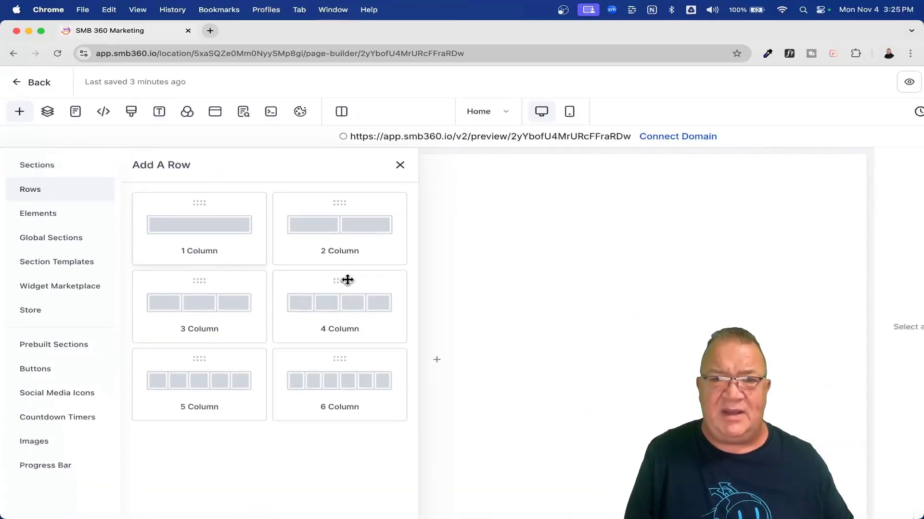
Look through the available elements, from Text, Form, Blog and Media to Custom, Countdown, Blocks, Social and Order Elements
click(42, 213)
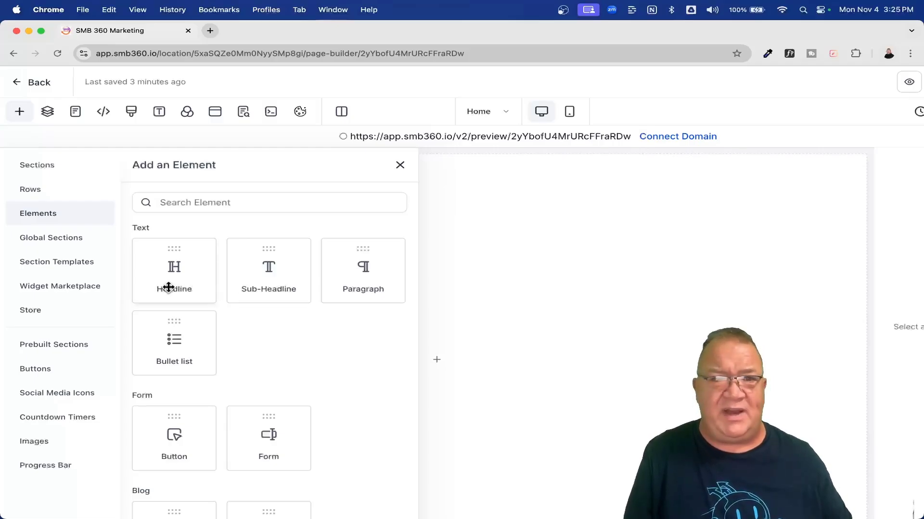
scroll(214, 297, up, 5)
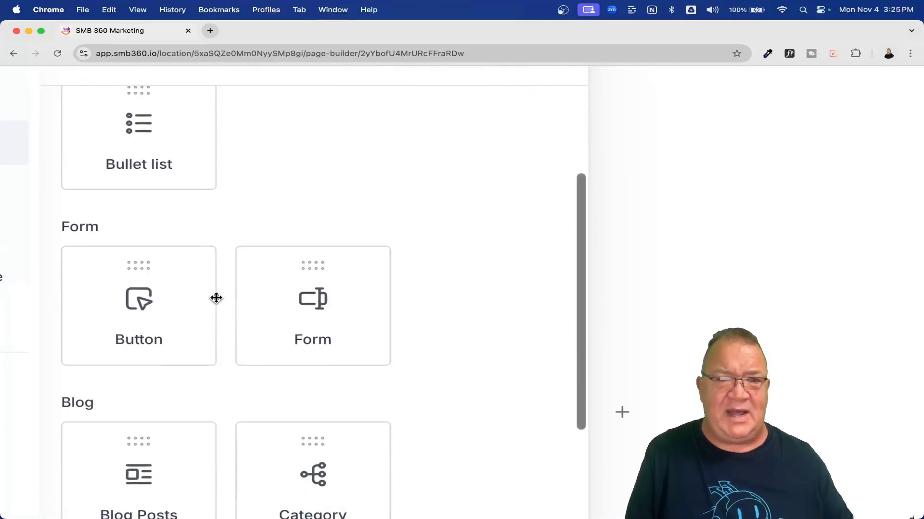
scroll(216, 298, down, 2)
scroll(332, 317, down, 4)
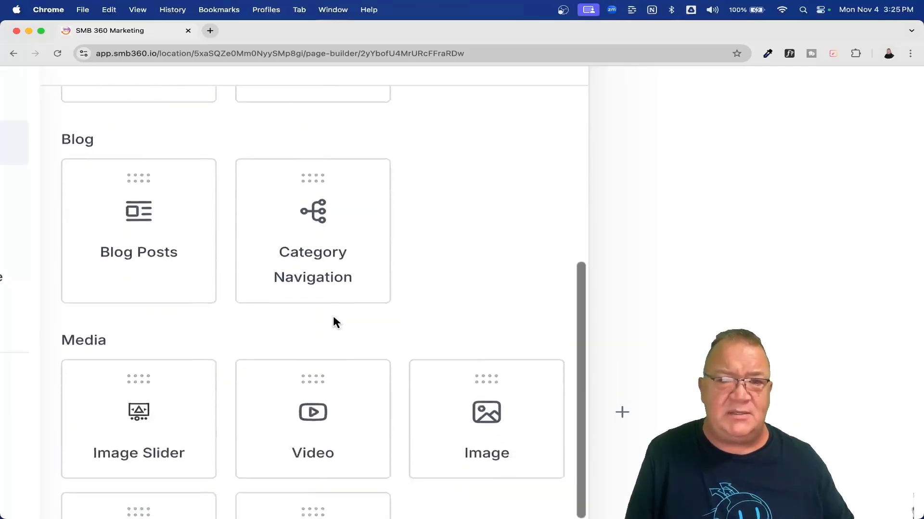
scroll(385, 262, down, 4)
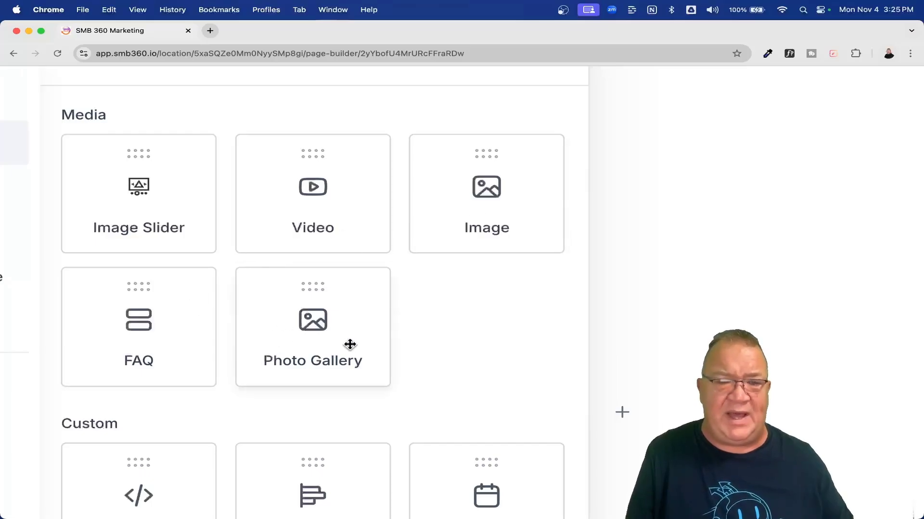
scroll(190, 361, down, 8)
scroll(145, 209, up, 2)
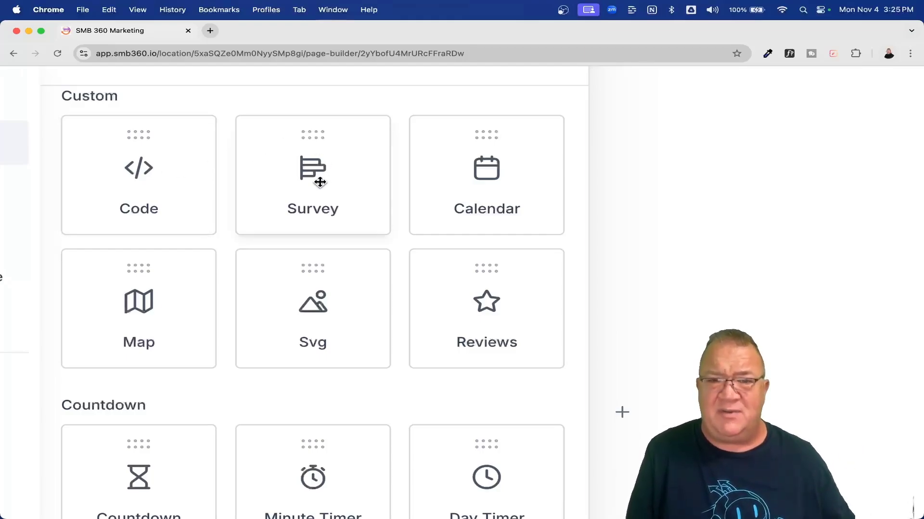
scroll(320, 182, down, 9)
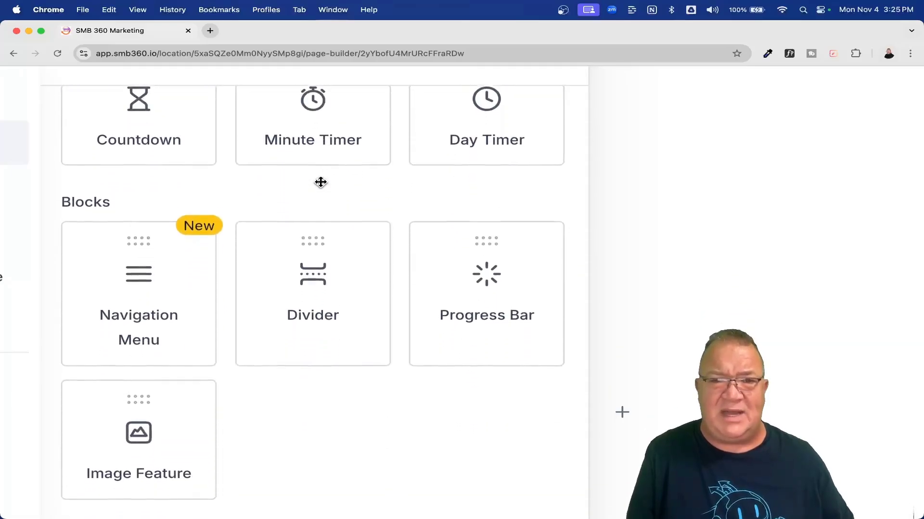
scroll(418, 321, down, 1)
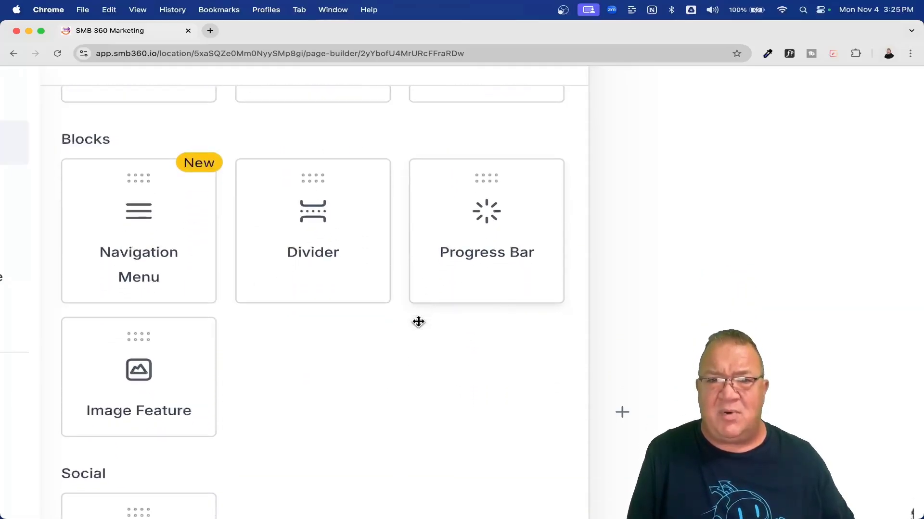
scroll(394, 374, down, 7)
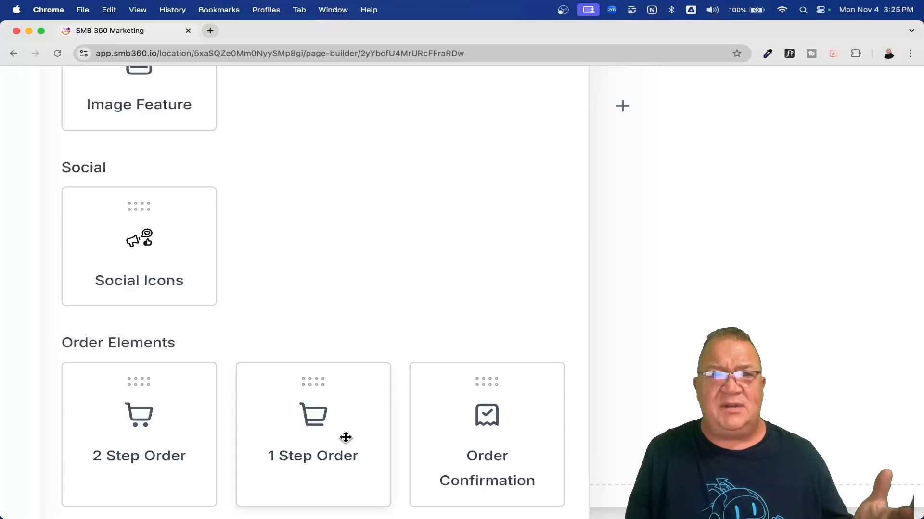
scroll(346, 438, down, 5)
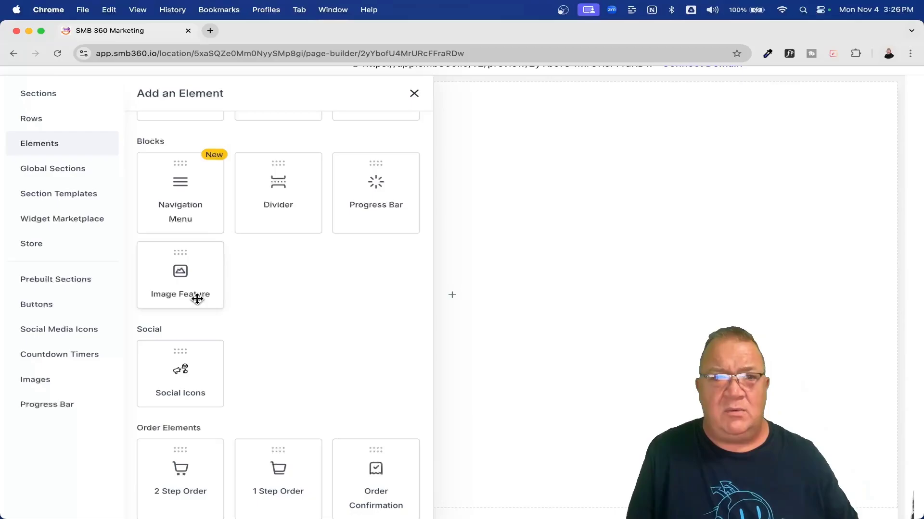
Check the Global Sections, Section Templates, Widget Marketplace and Store options for adding content
click(38, 169)
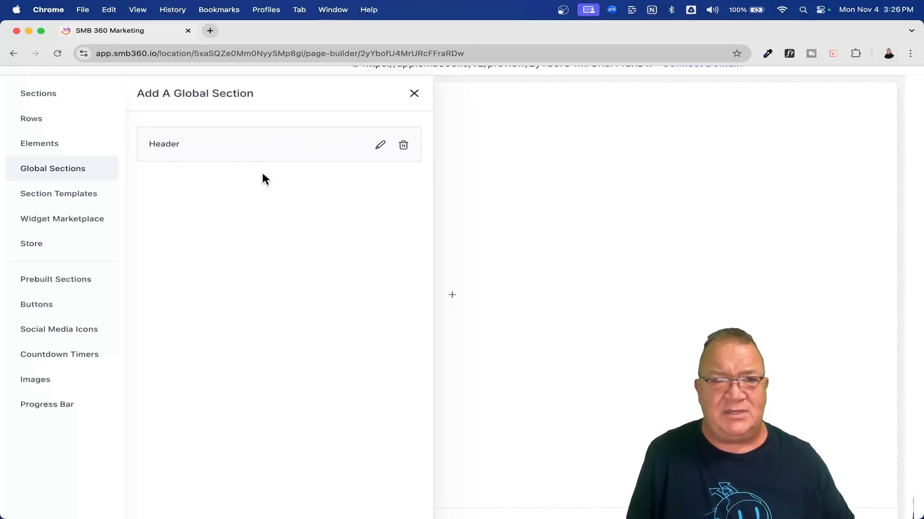
click(52, 201)
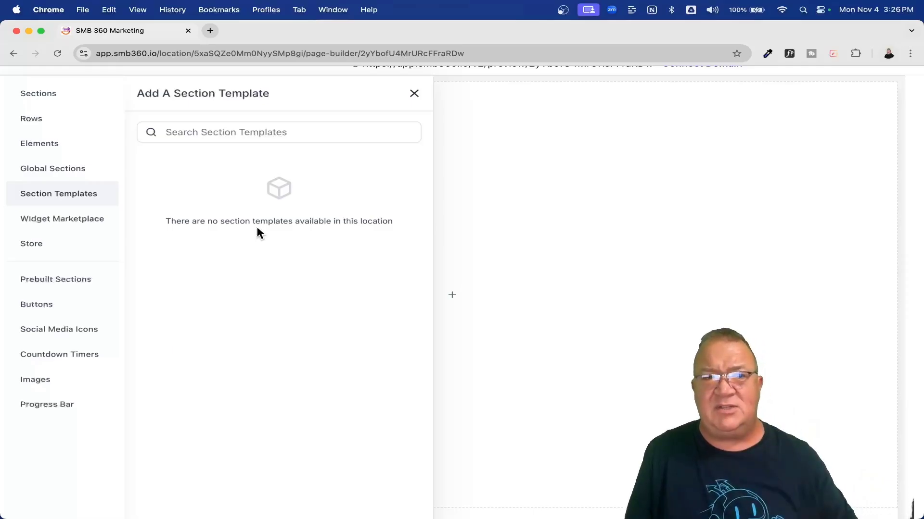
click(53, 221)
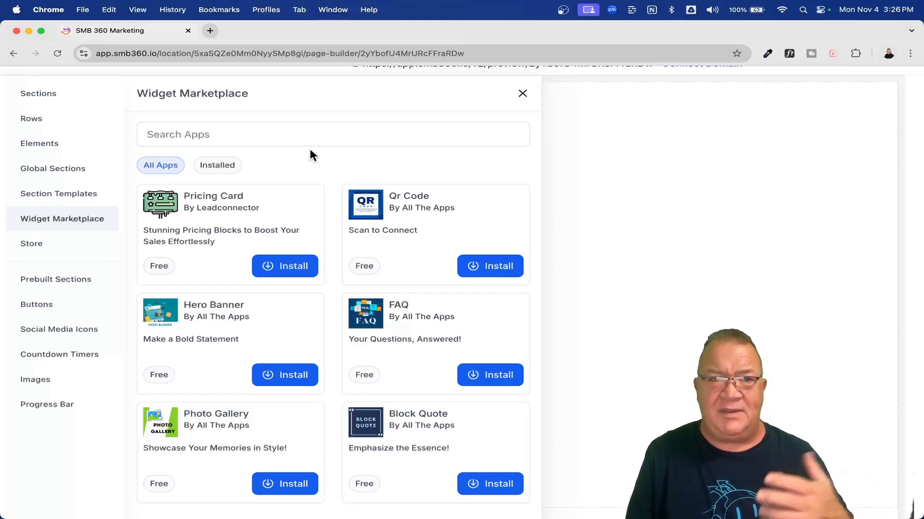
click(88, 239)
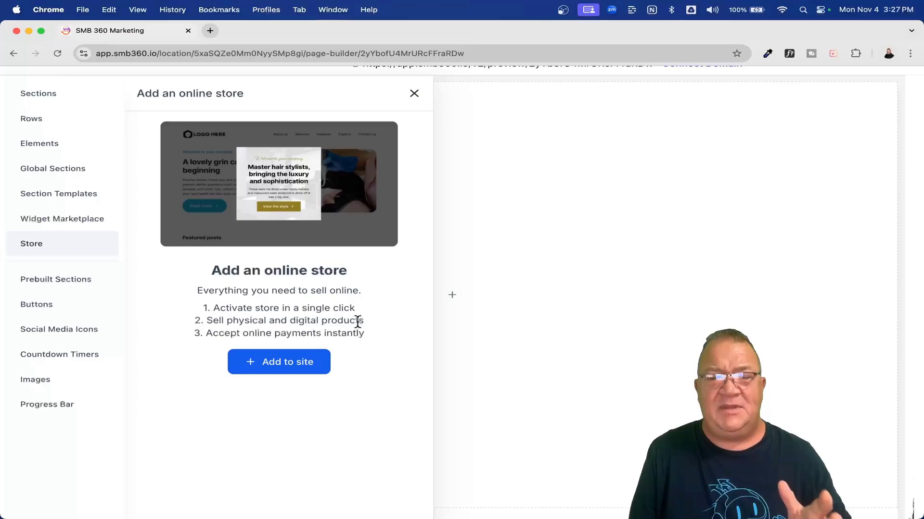
Browse the prebuilt sections across the Welcome, About, Team, Testimonials, Product, List, For Who and Call To Action categories
click(66, 284)
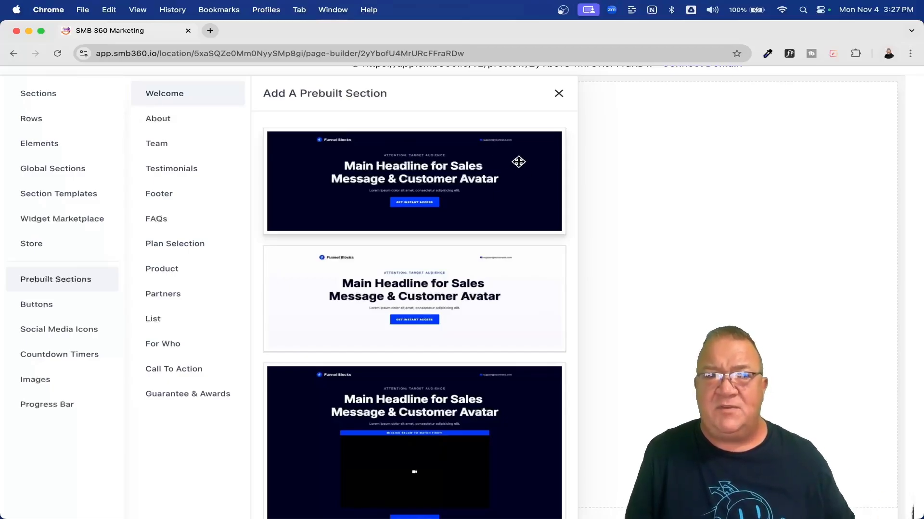
scroll(433, 286, down, 2)
scroll(433, 289, down, 10)
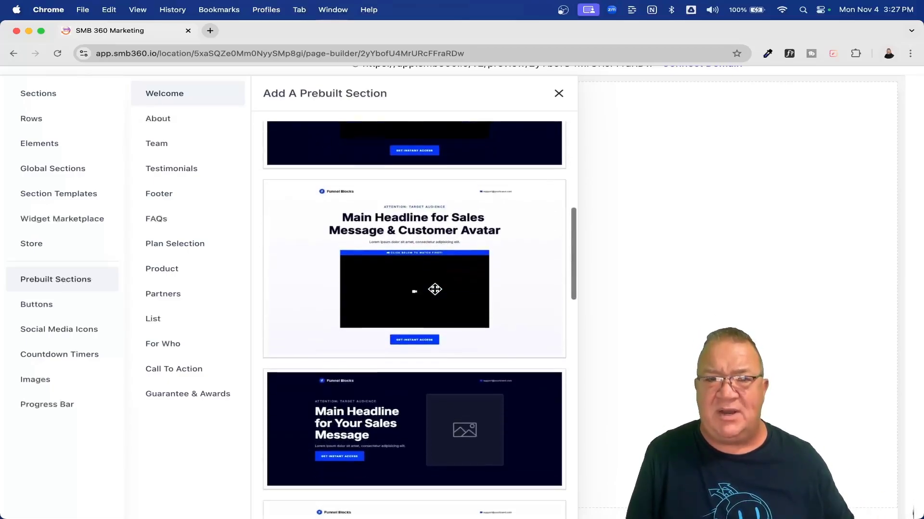
scroll(434, 288, up, 6)
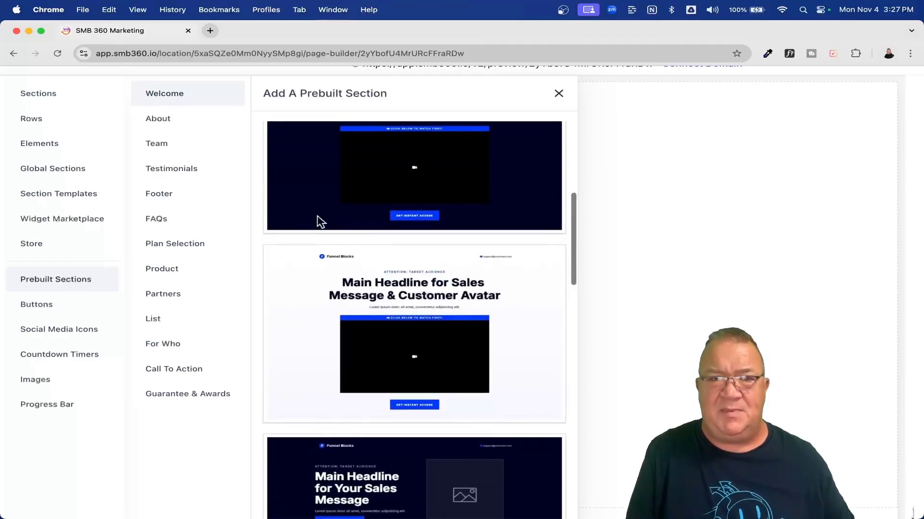
click(172, 118)
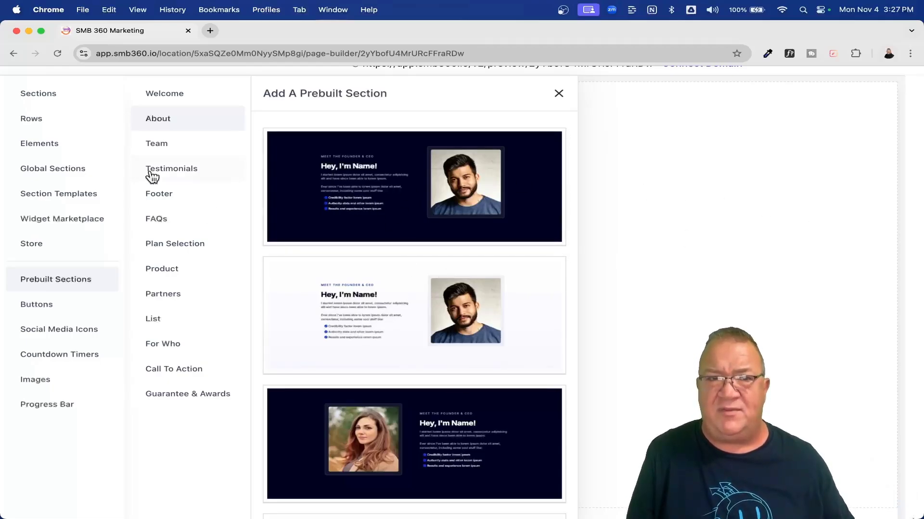
click(160, 147)
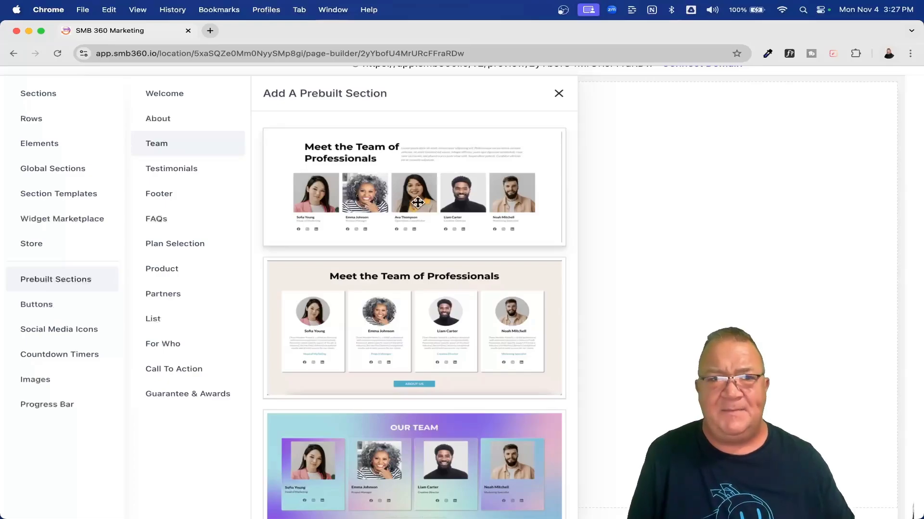
click(187, 169)
click(175, 271)
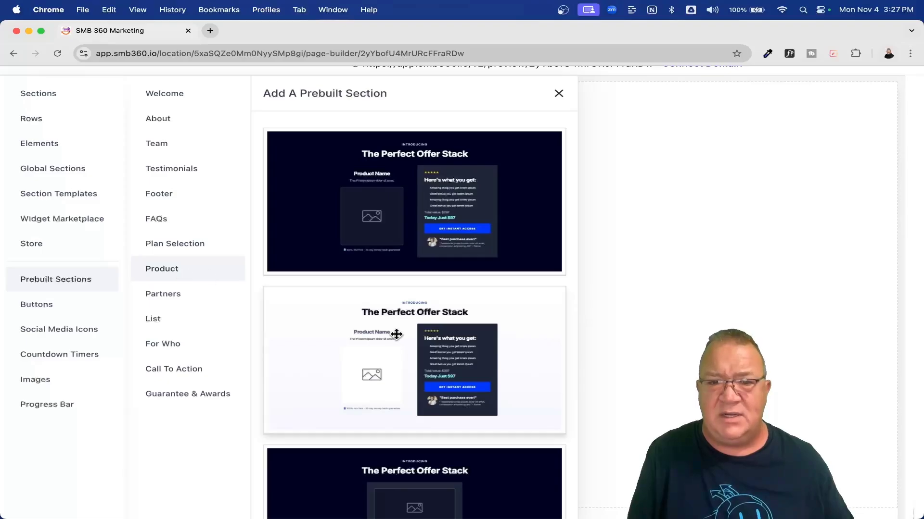
scroll(394, 332, down, 5)
click(150, 319)
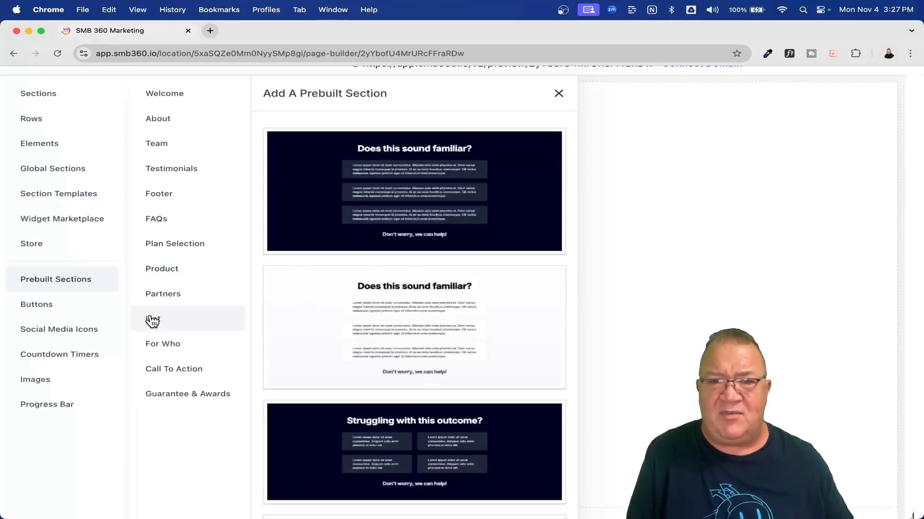
click(178, 353)
click(184, 366)
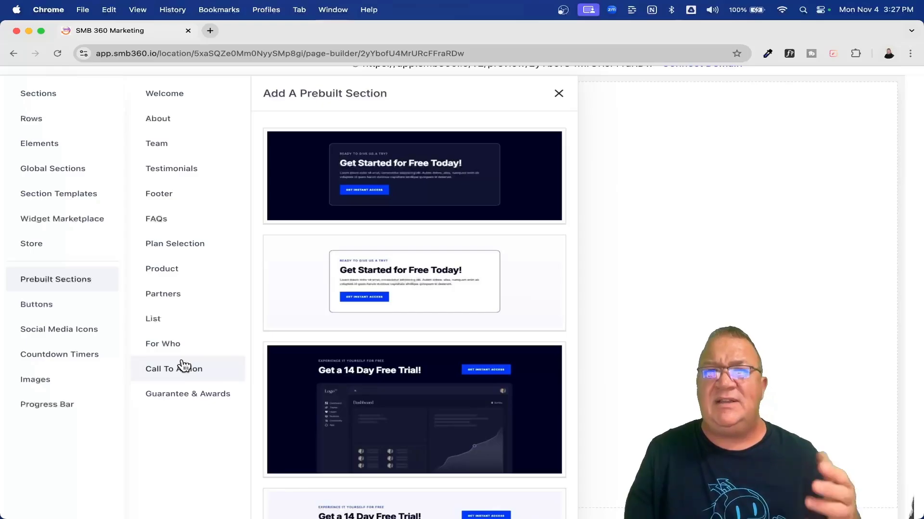
Look through the available buttons, social media icons, countdown timers, images and progress bars that can be added
click(38, 304)
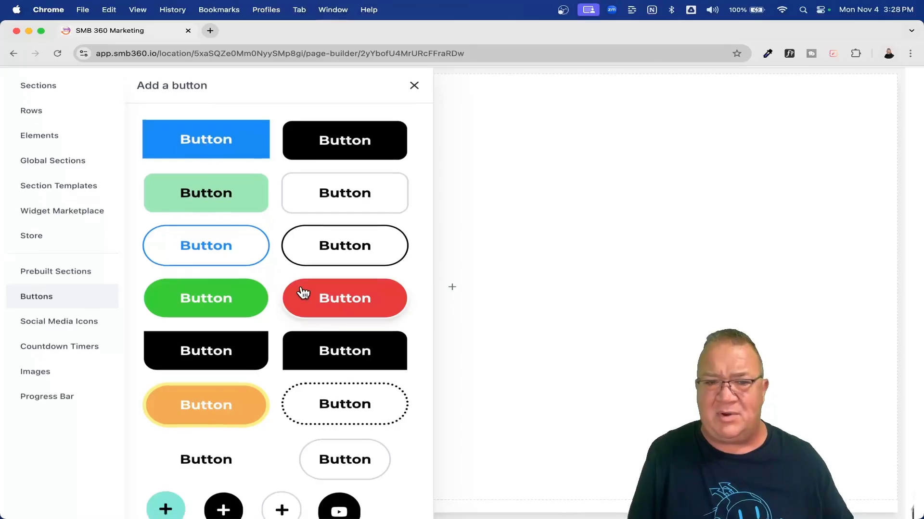
scroll(303, 292, down, 1)
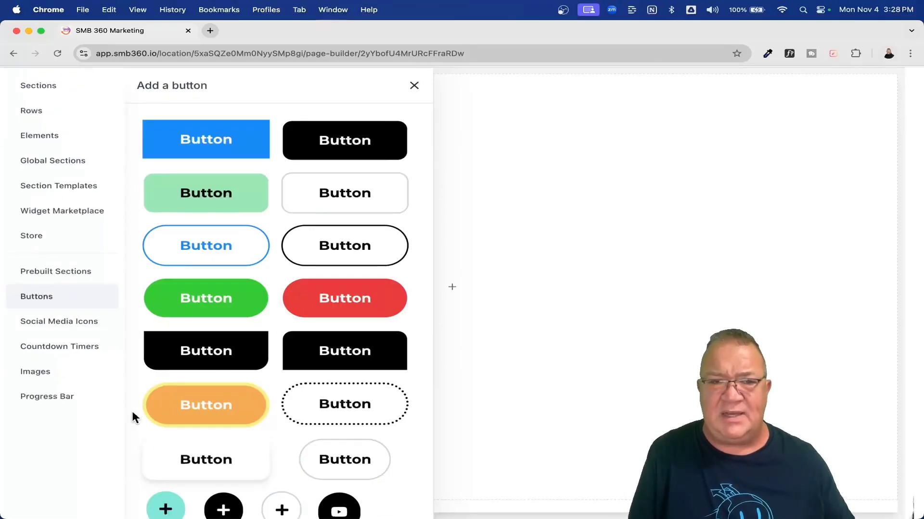
click(63, 323)
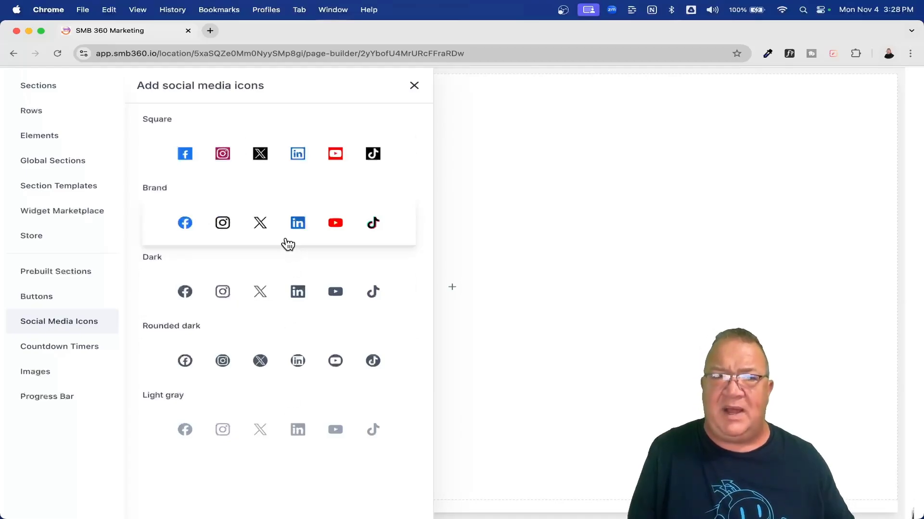
click(61, 352)
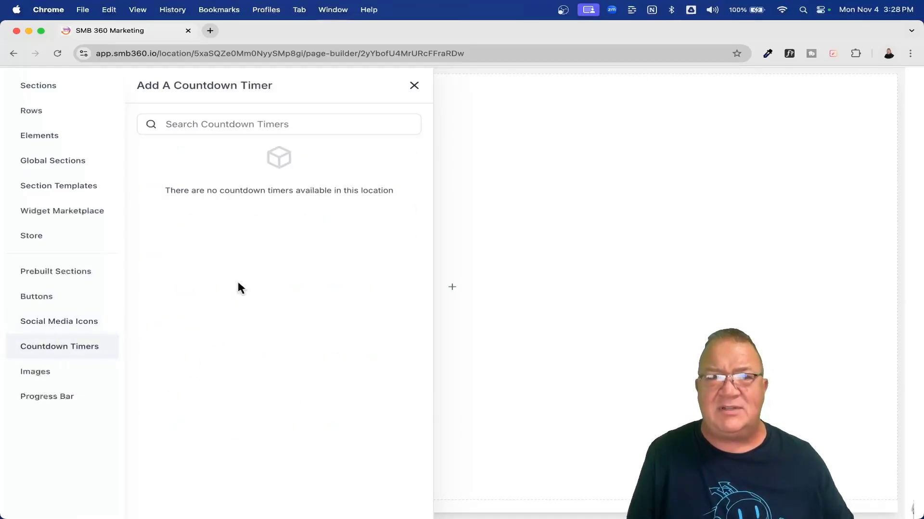
click(48, 373)
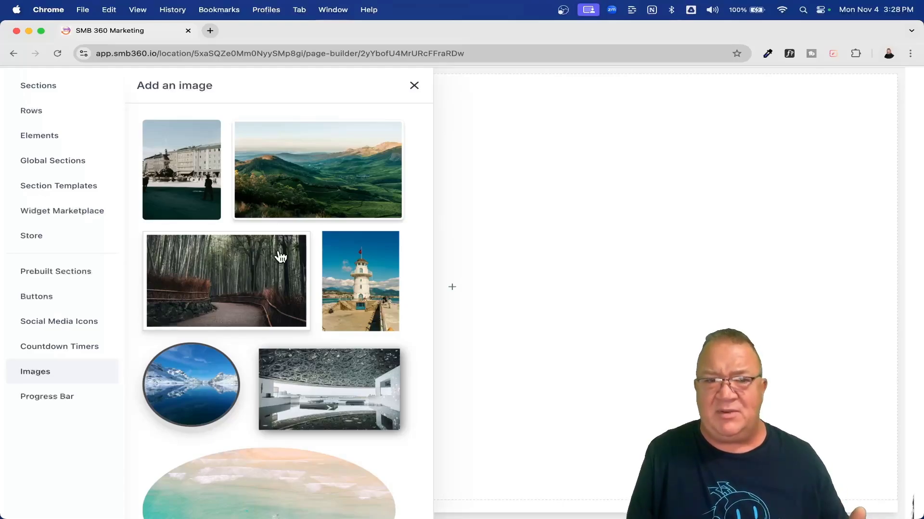
click(54, 400)
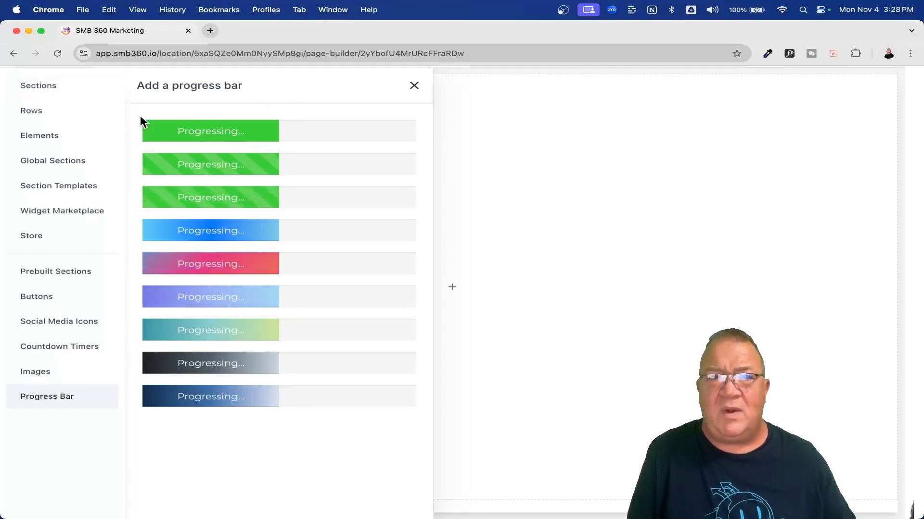
click(69, 93)
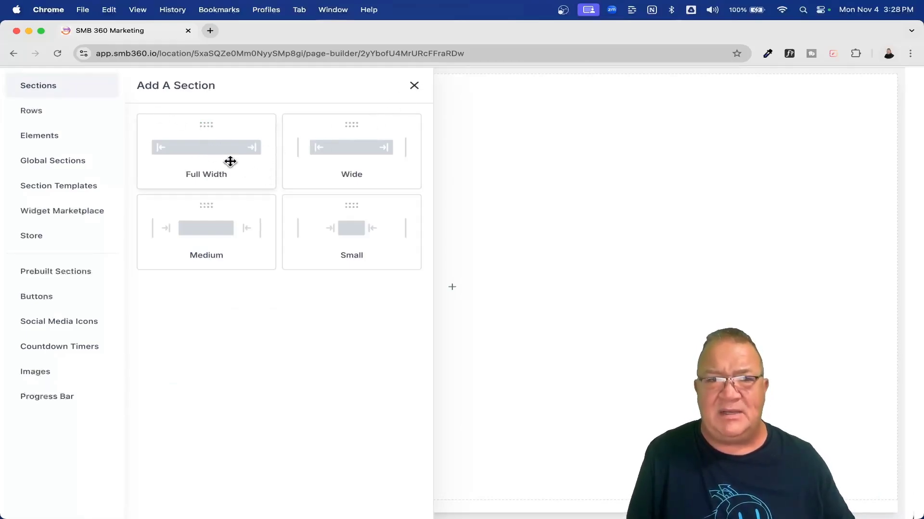
click(199, 156)
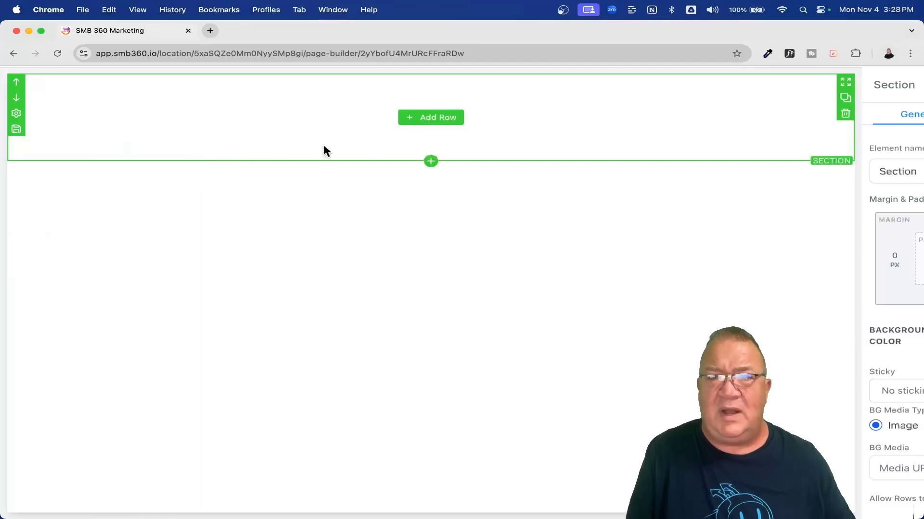
click(846, 113)
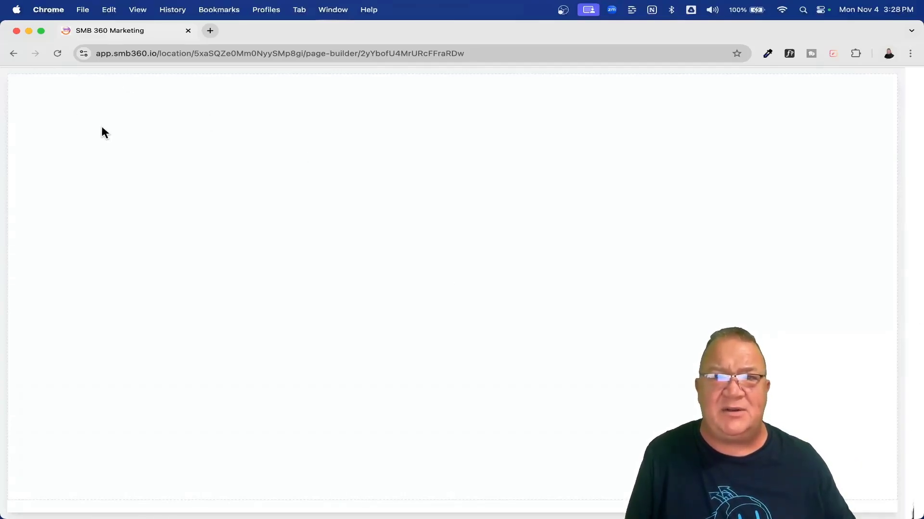
Add the saved global Header section to the blank Home page
click(18, 110)
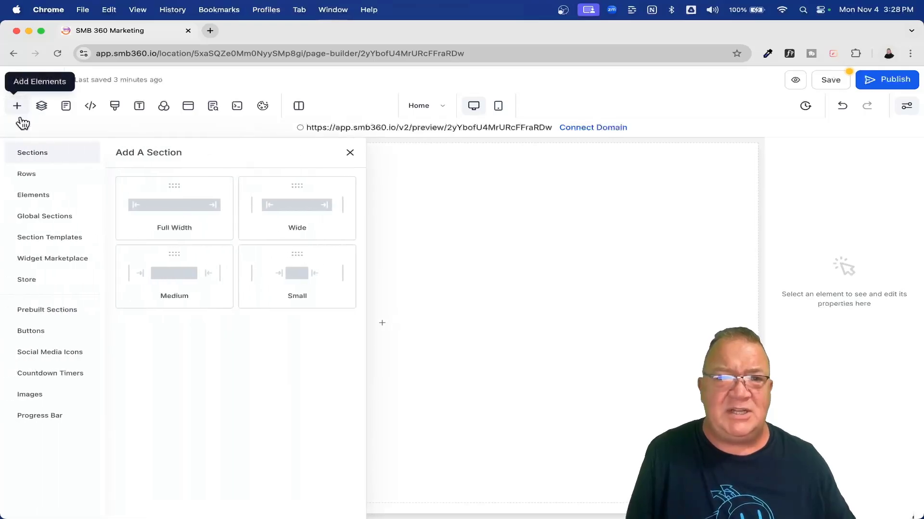
click(43, 219)
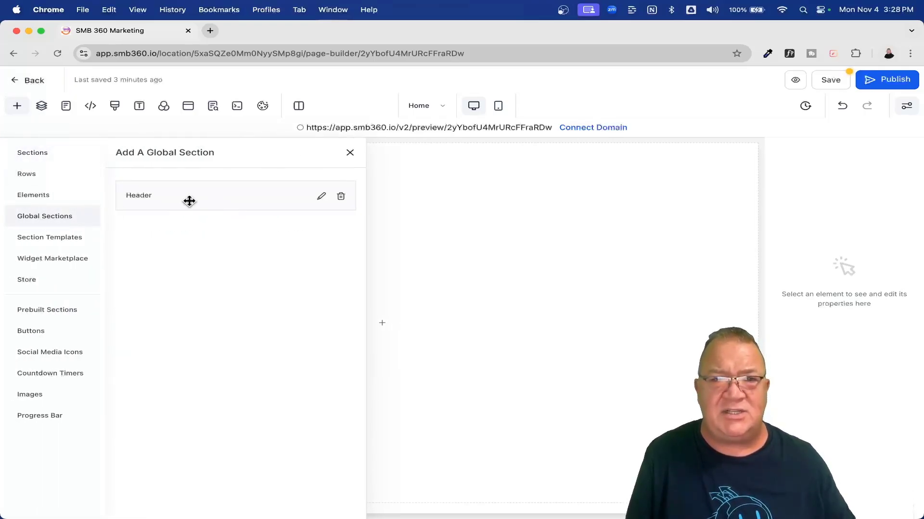
drag(161, 194, 429, 186)
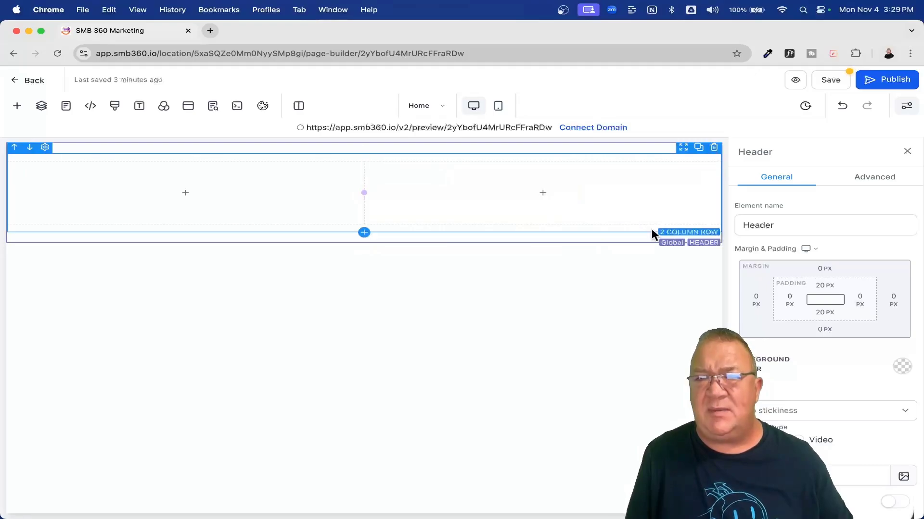
Review the header's two-column row settings, including margin and padding, alignment, width and the media storage for its background
click(630, 154)
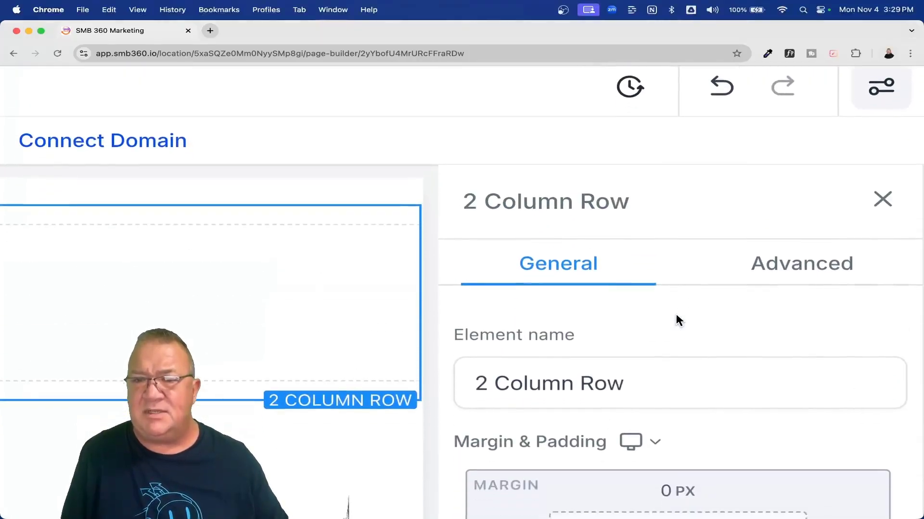
scroll(639, 320, down, 3)
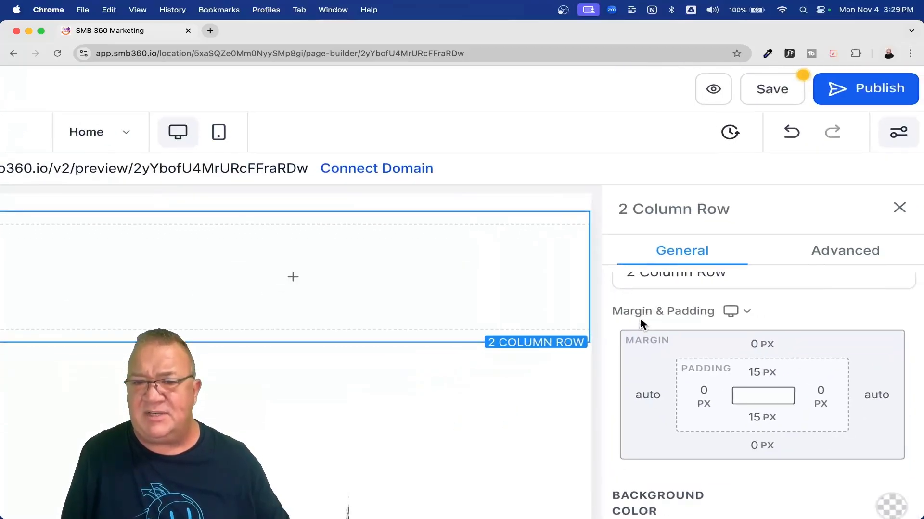
scroll(749, 385, down, 2)
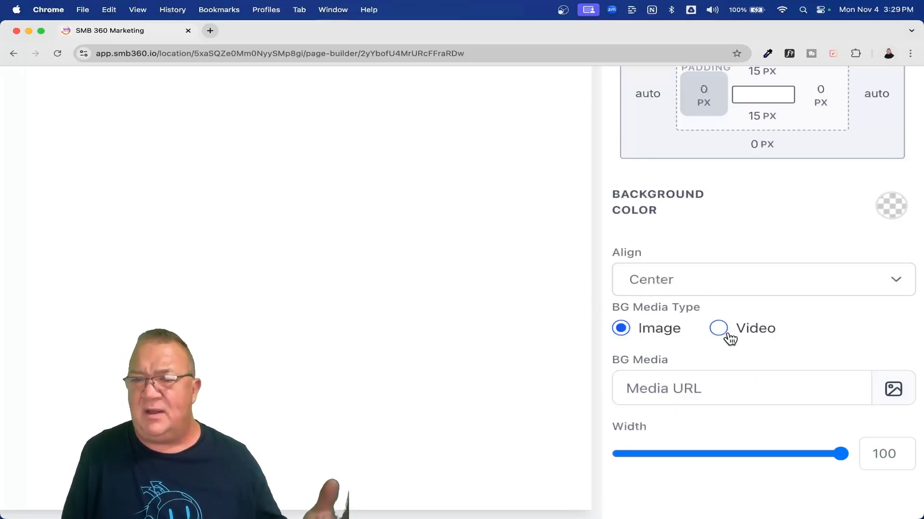
scroll(732, 340, down, 5)
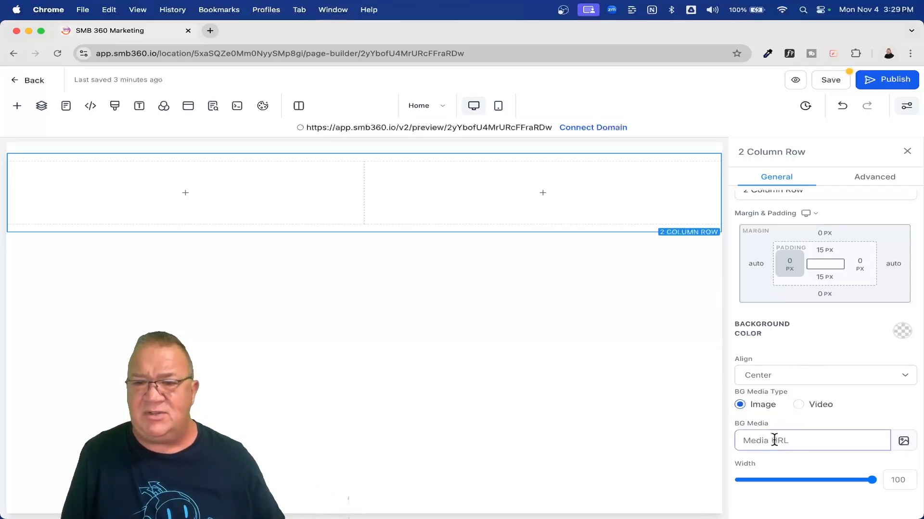
click(904, 441)
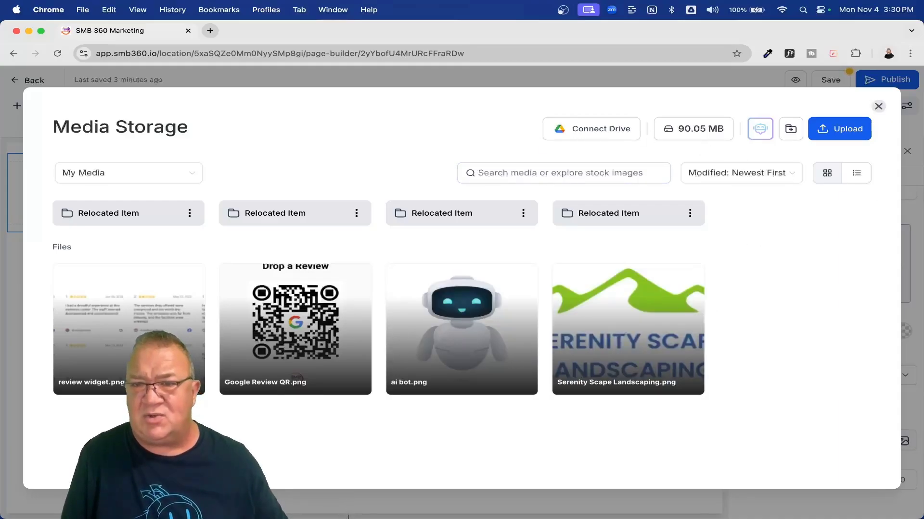
click(878, 106)
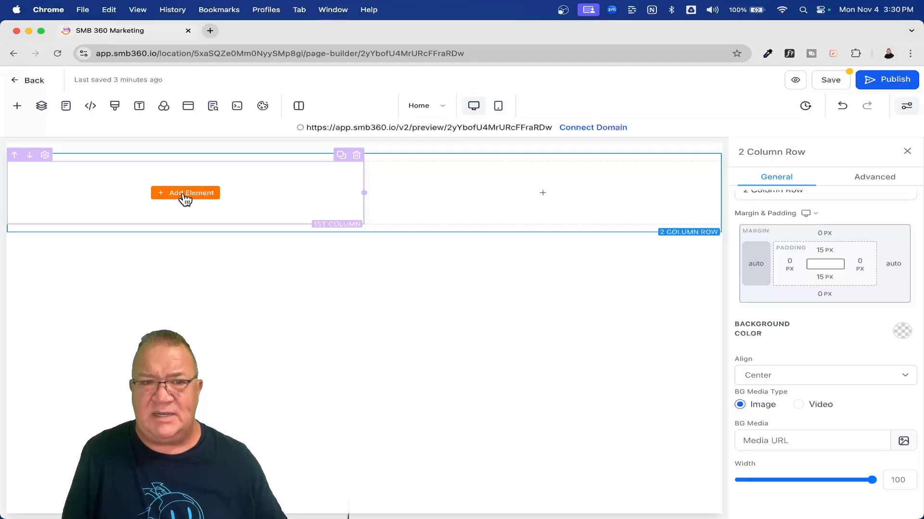
Add a Button element to the header's first column and set its background color to red
click(179, 194)
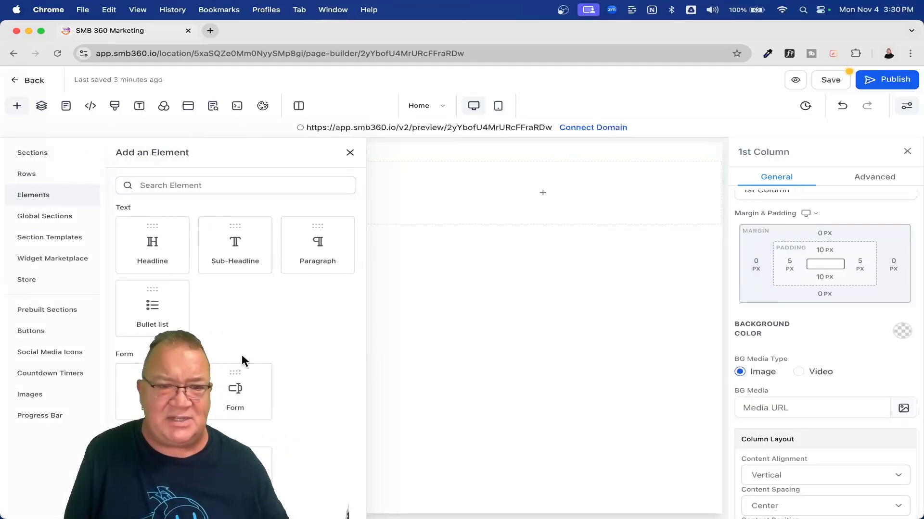
click(152, 475)
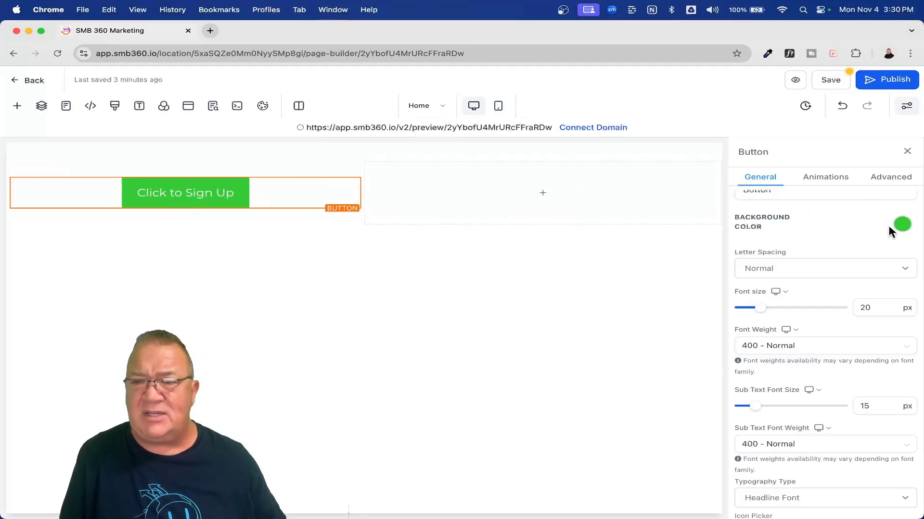
click(902, 224)
click(862, 252)
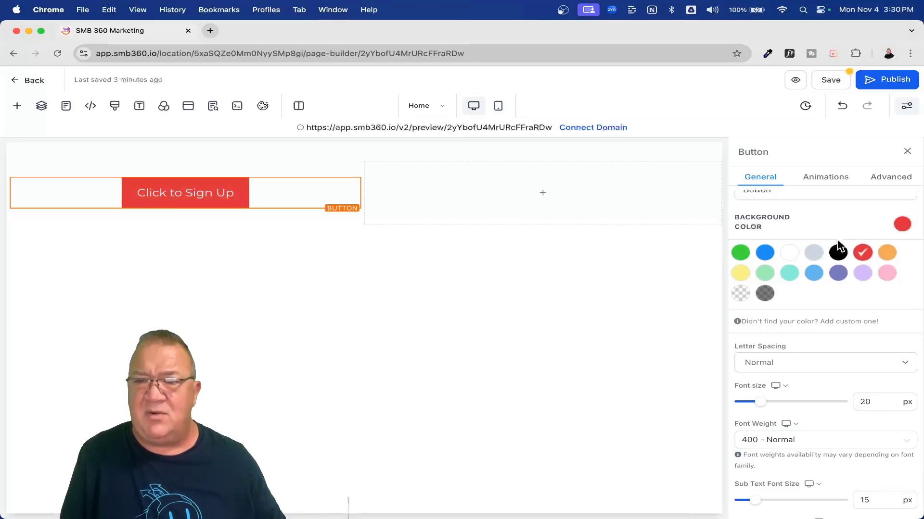
click(904, 225)
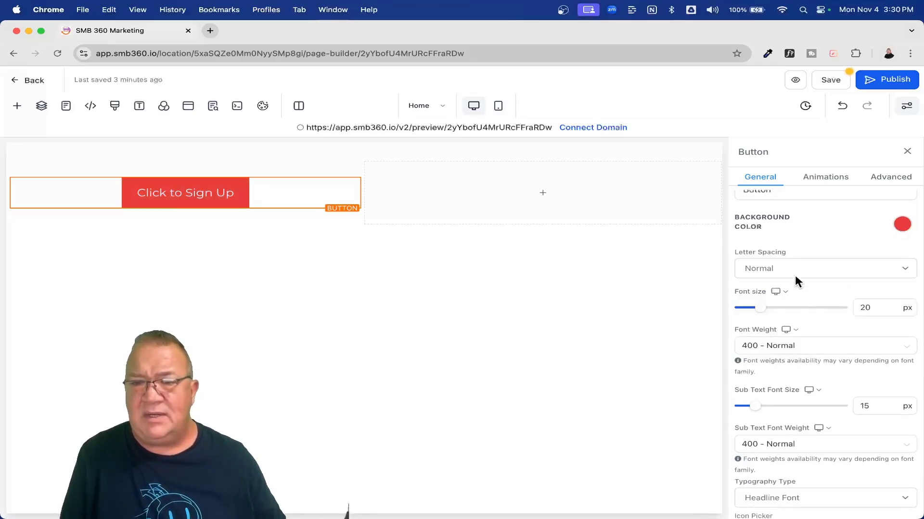
Increase the font size of the Click to Sign Up button slightly
scroll(794, 288, down, 3)
scroll(793, 300, up, 1)
mouse_move(762, 262)
mouse_down()
mouse_move(794, 264)
mouse_move(766, 263)
mouse_up()
Examine the button's typography, icon, alignment, color, spacing and text options, and the actions it can link to
scroll(769, 308, down, 3)
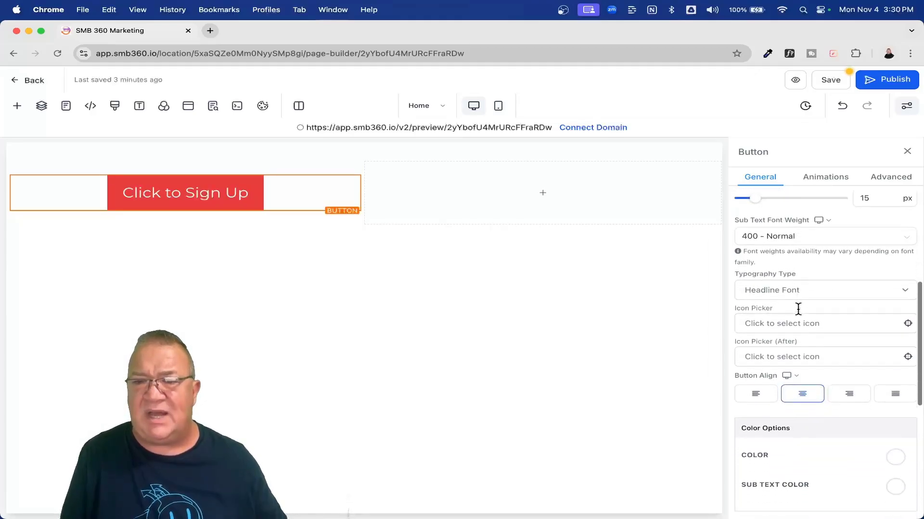
scroll(798, 309, down, 1)
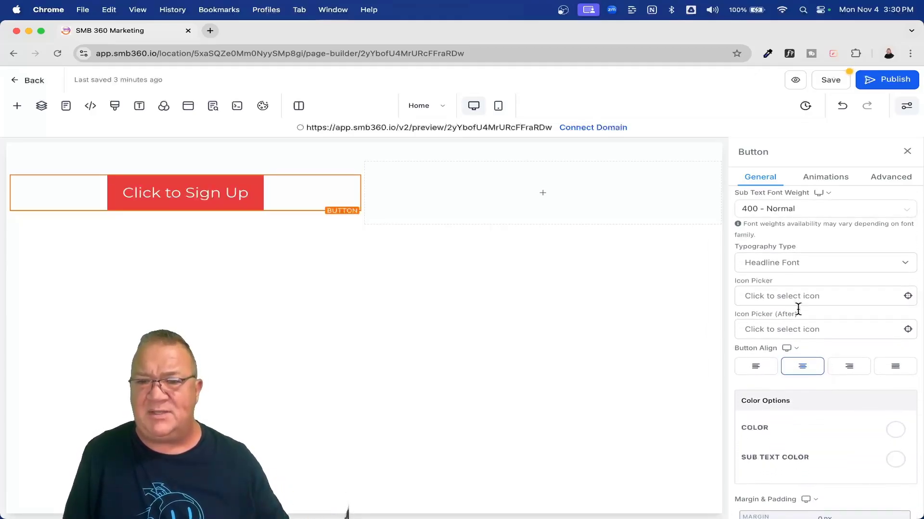
scroll(798, 308, down, 4)
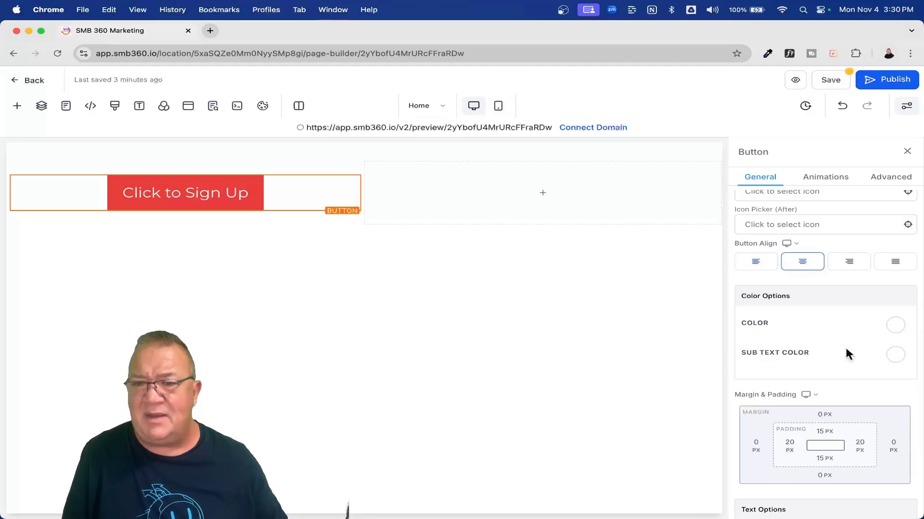
scroll(847, 387, down, 7)
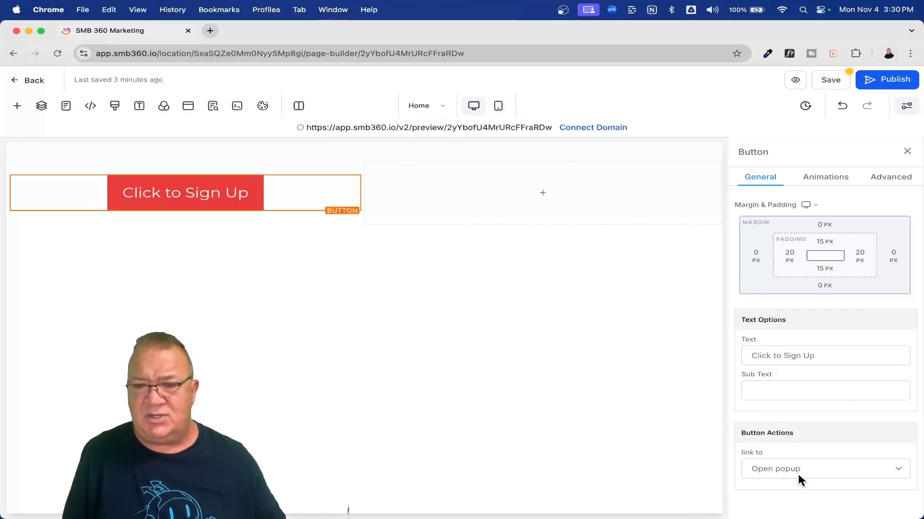
scroll(809, 471, up, 5)
scroll(808, 471, right, 3)
scroll(808, 470, down, 1)
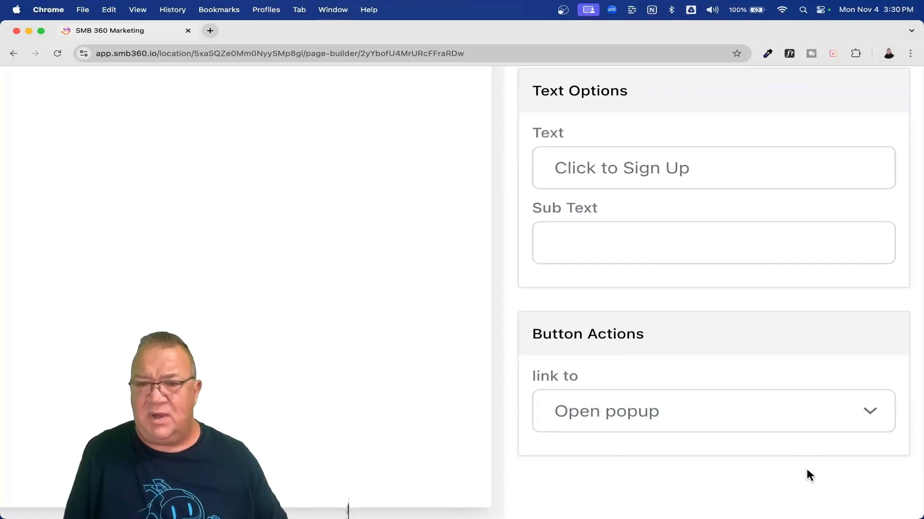
click(756, 413)
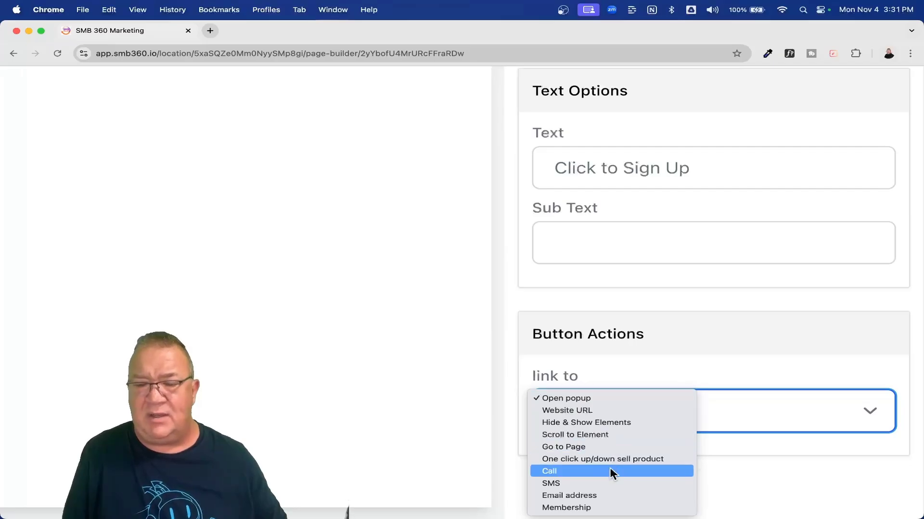
click(769, 447)
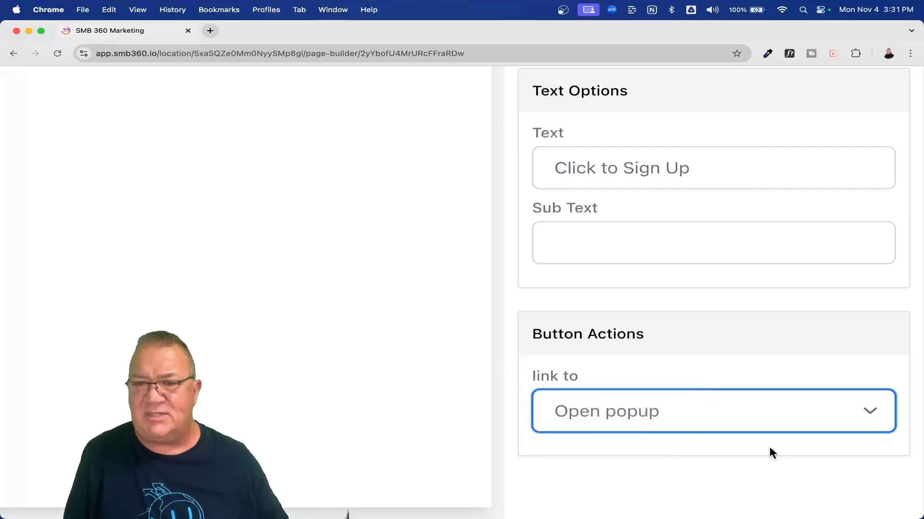
scroll(737, 393, down, 5)
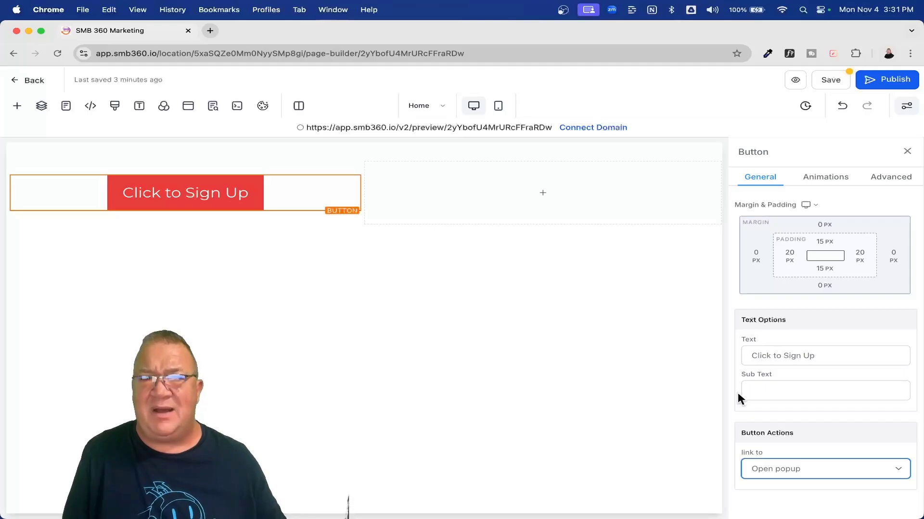
Browse the button's animations, try the Fade Down entrance animation and set it to Fade Right
mouse_move(313, 194)
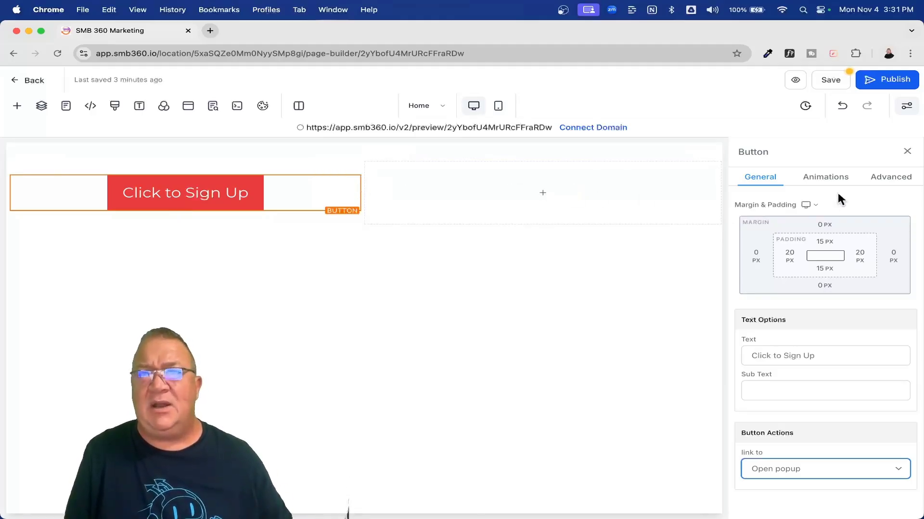
click(819, 178)
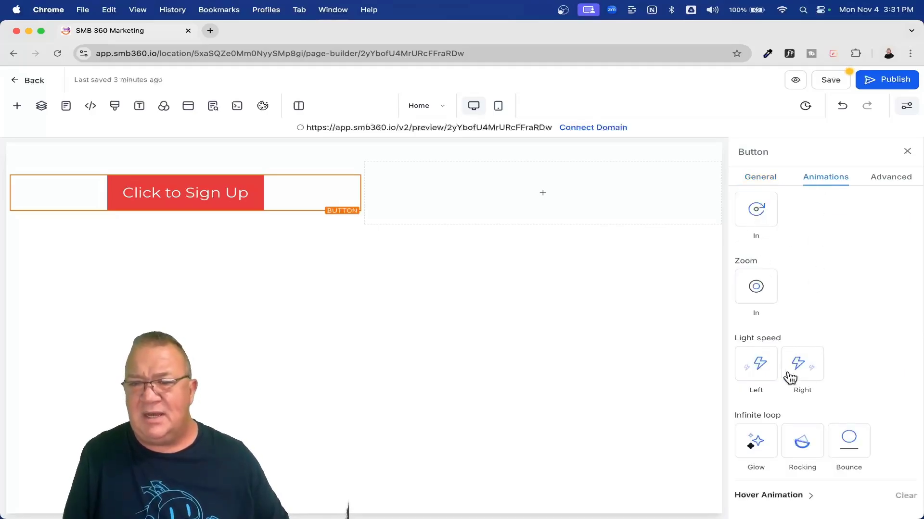
scroll(802, 371, up, 15)
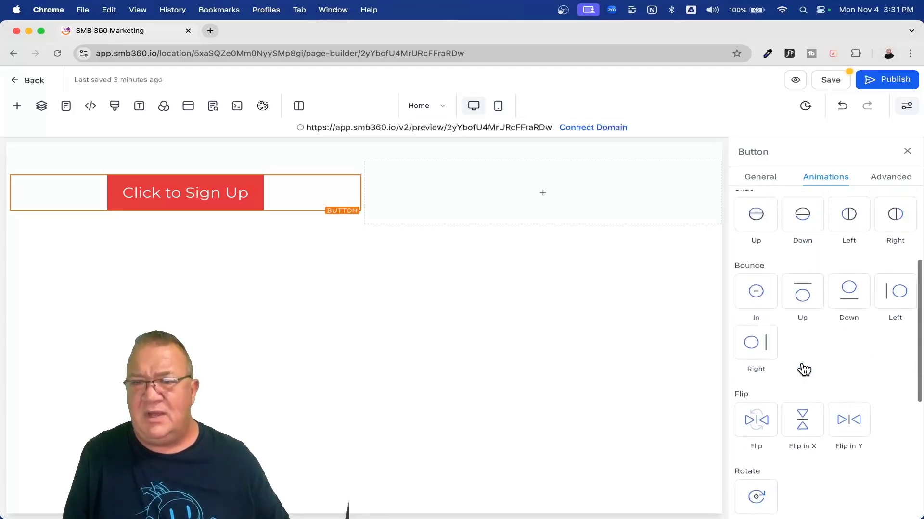
click(838, 250)
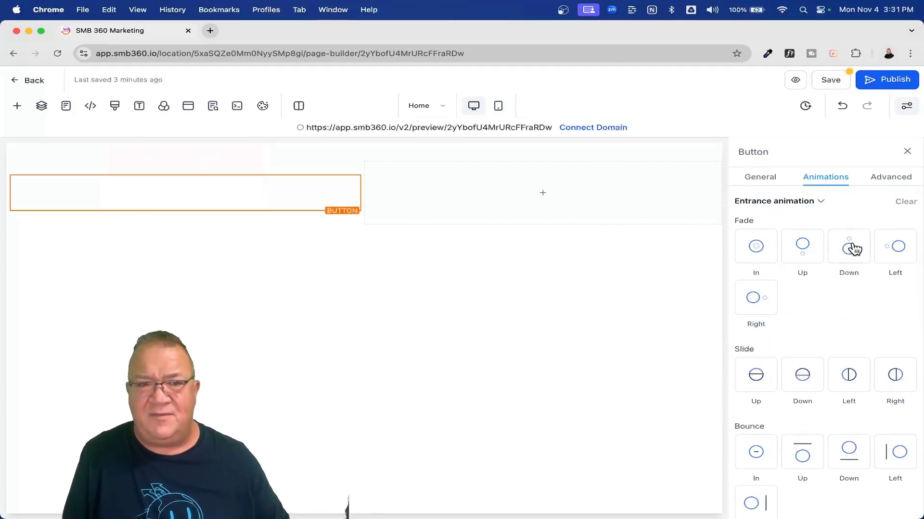
click(754, 306)
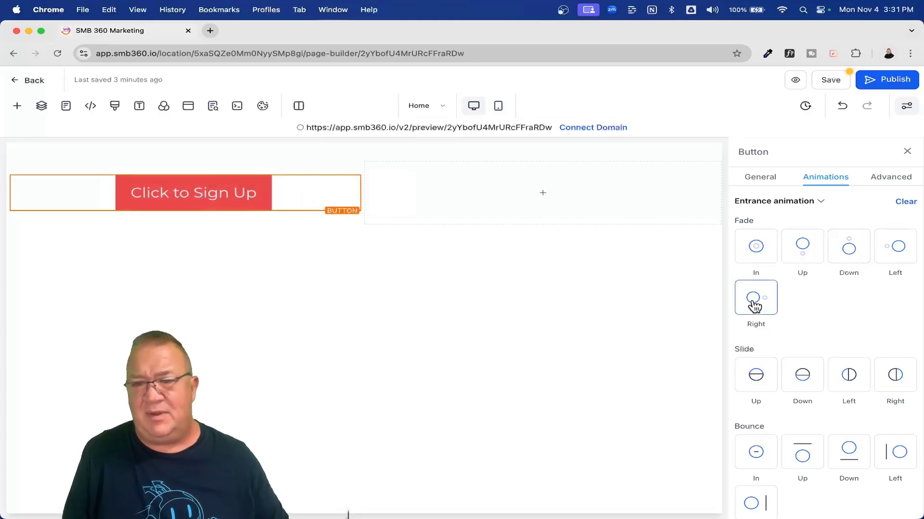
Set the button's entrance animation to Slide Down and save the page, accepting the global section change
click(794, 390)
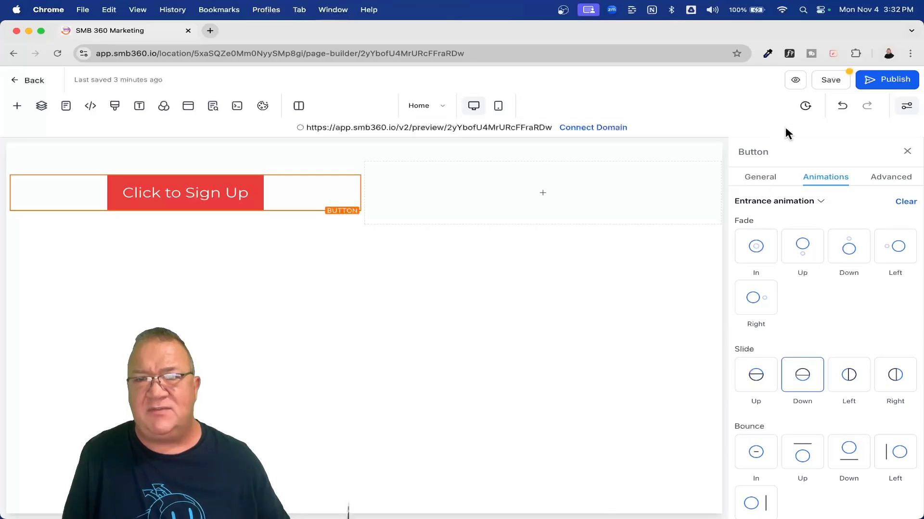
click(806, 106)
click(552, 333)
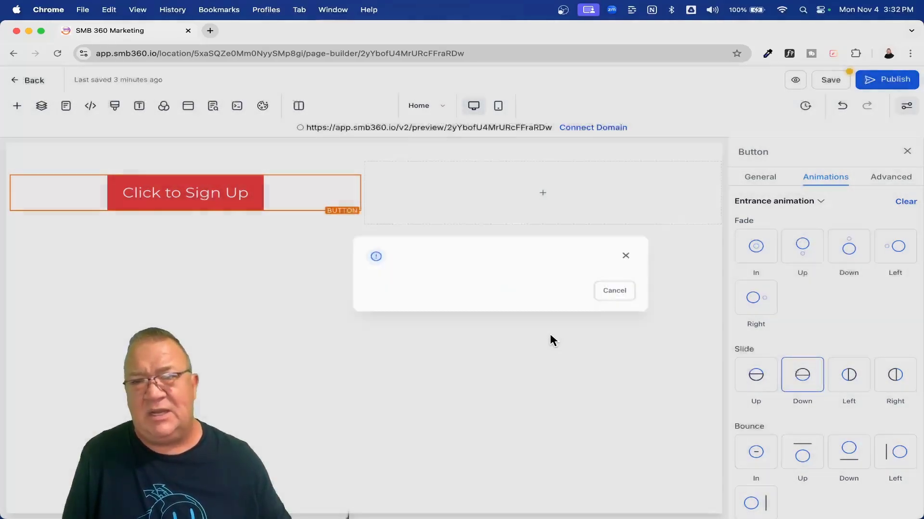
click(829, 80)
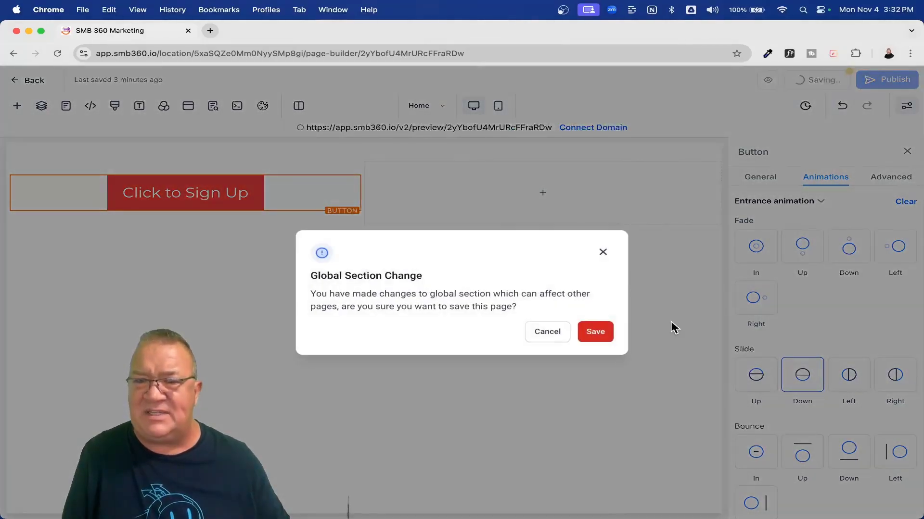
click(599, 332)
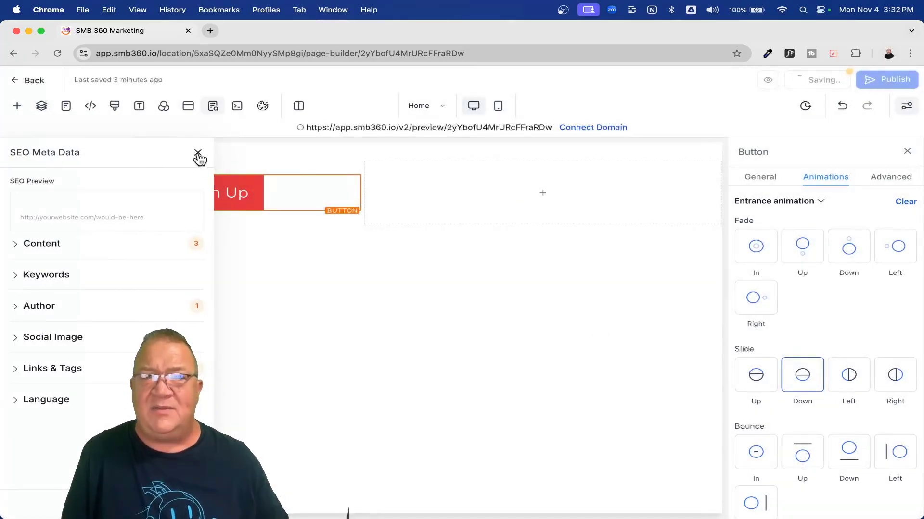
click(197, 153)
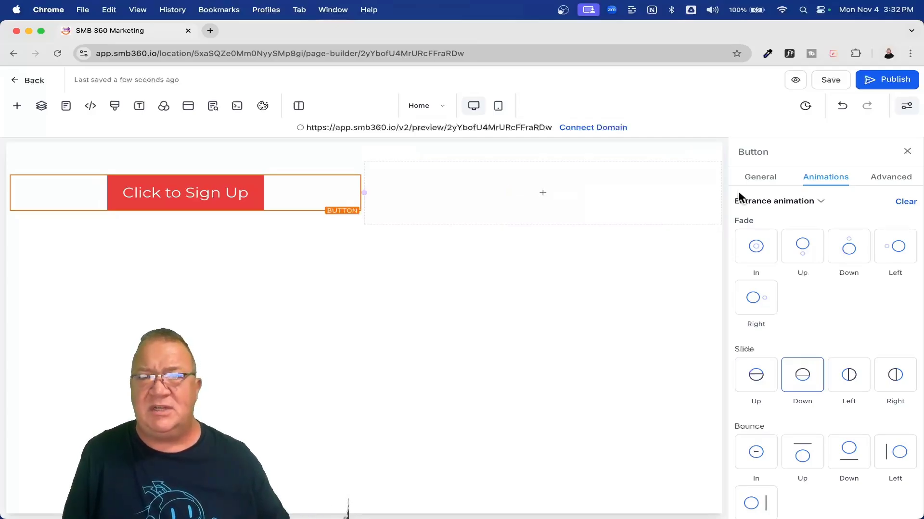
Review the page's version history and its restore option, then return to the page editor
click(805, 105)
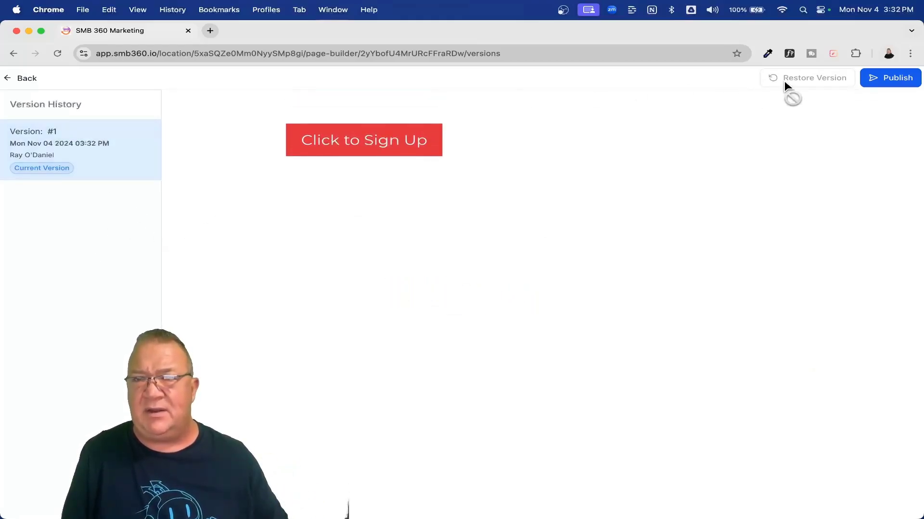
scroll(909, 104, right, 4)
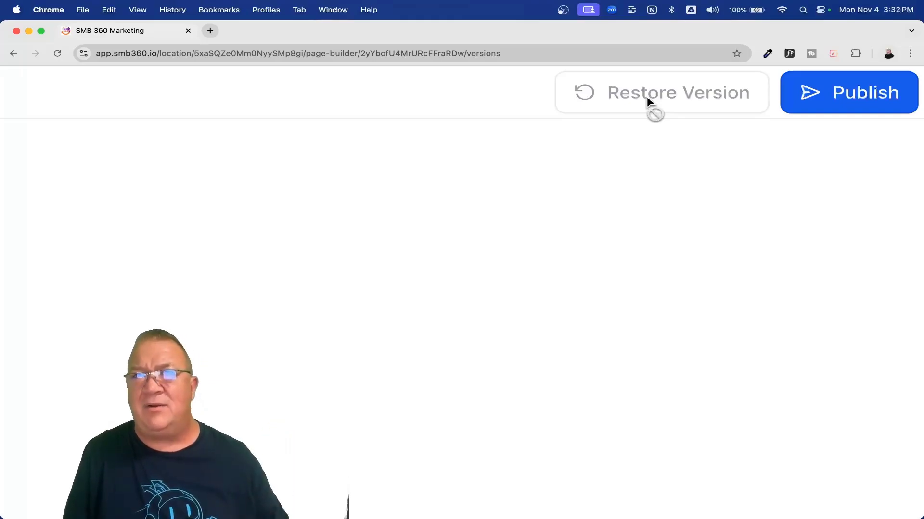
scroll(646, 96, down, 5)
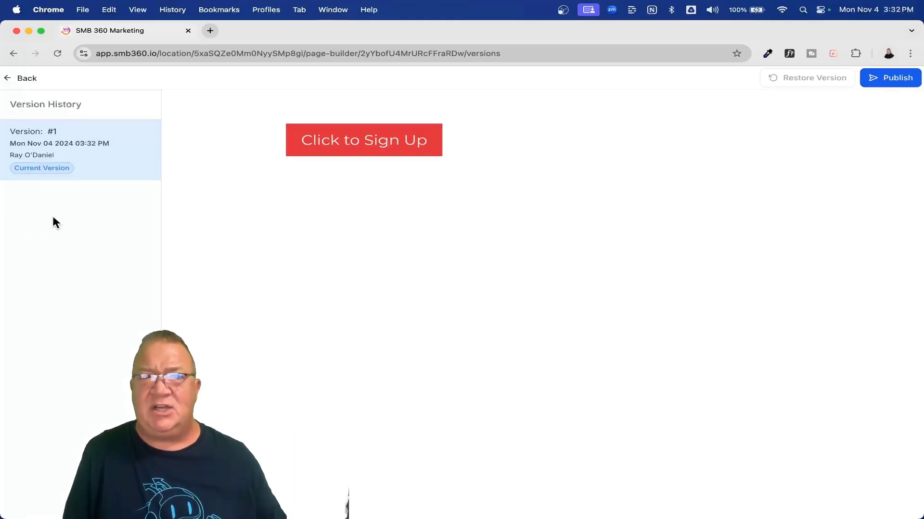
click(27, 78)
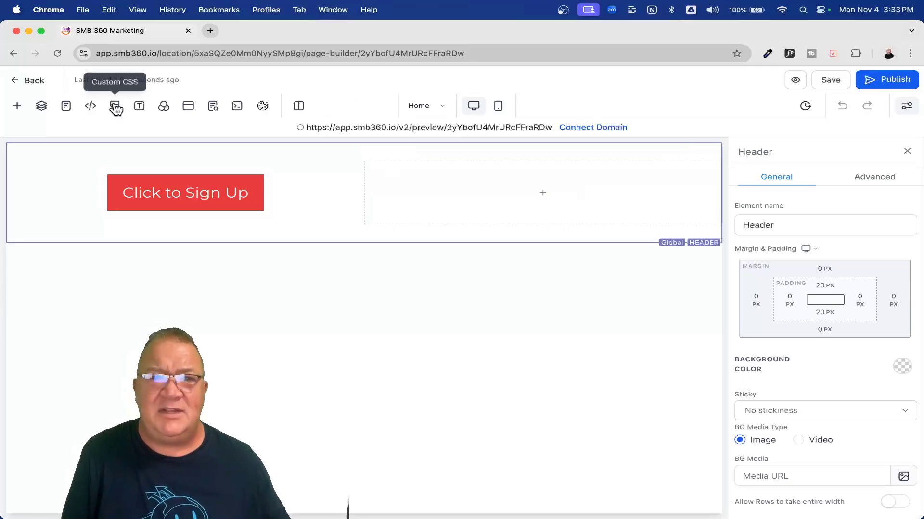
Examine the page's layers, expanding Header and 2 Column Row down to the 2nd Column
click(42, 107)
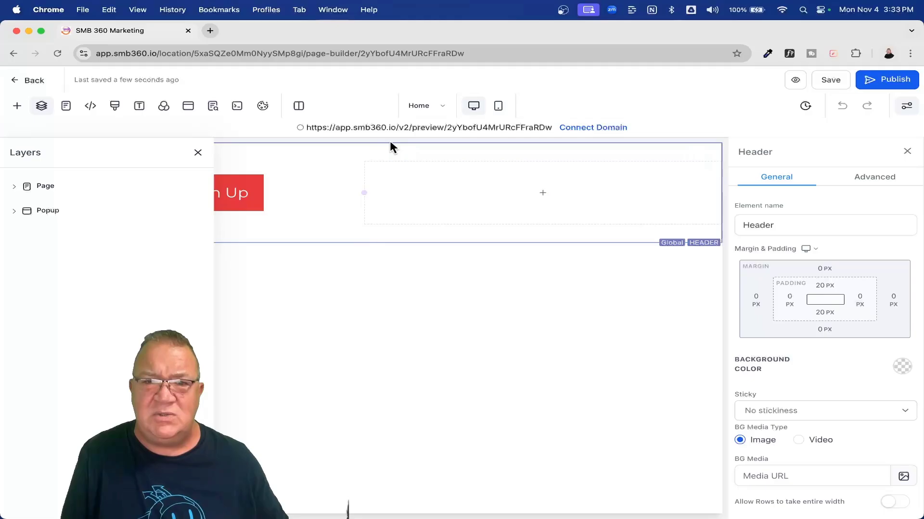
click(456, 159)
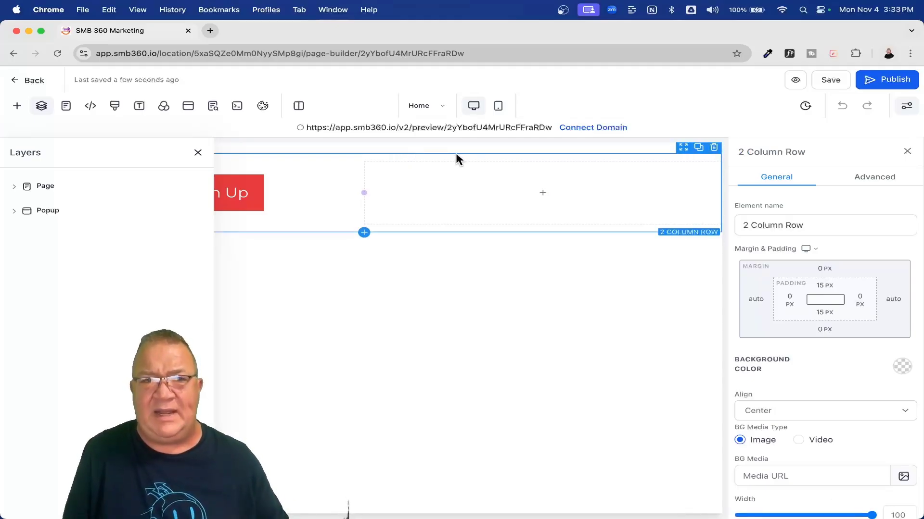
click(14, 188)
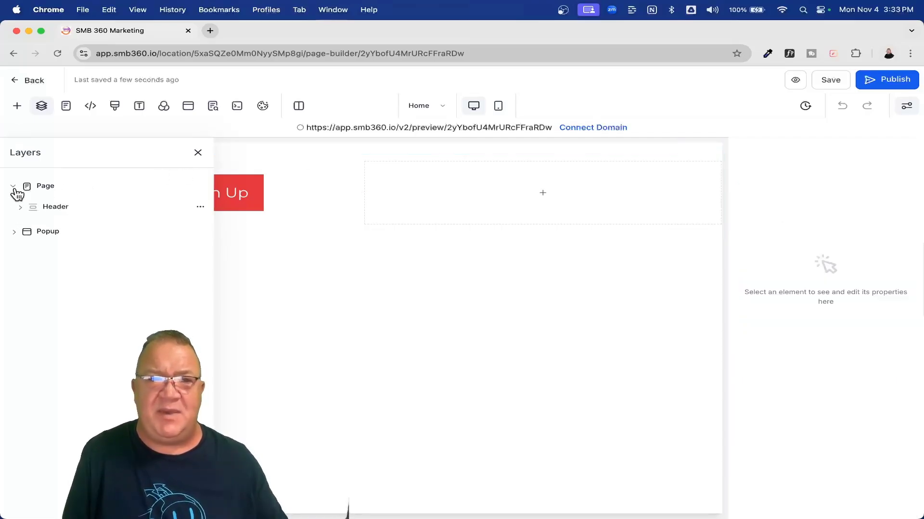
click(20, 208)
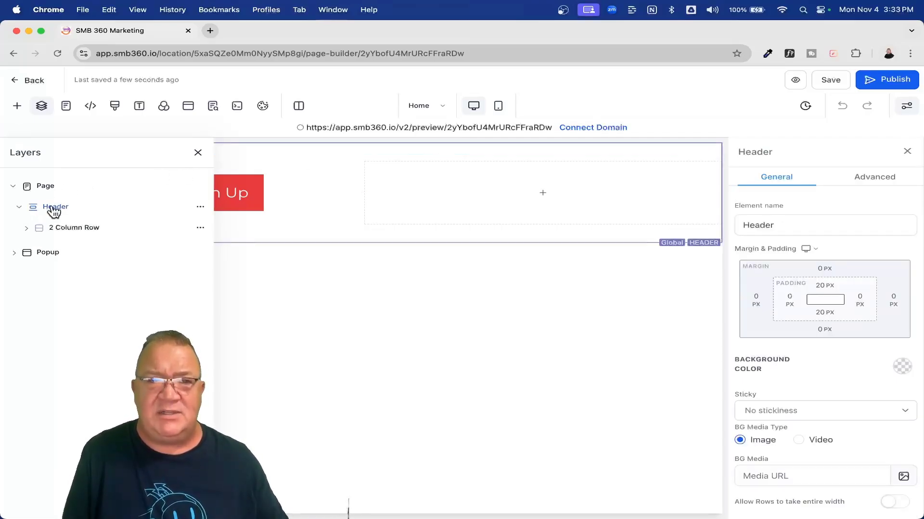
click(27, 229)
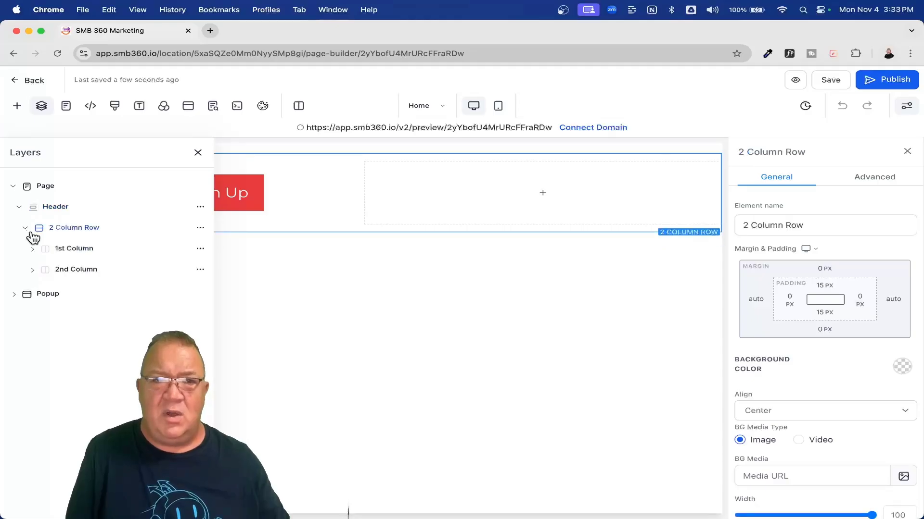
click(68, 271)
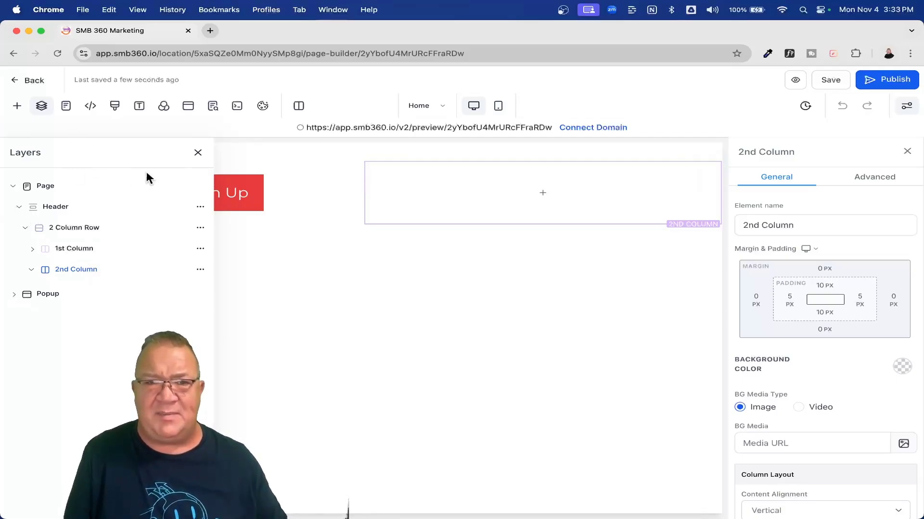
click(197, 153)
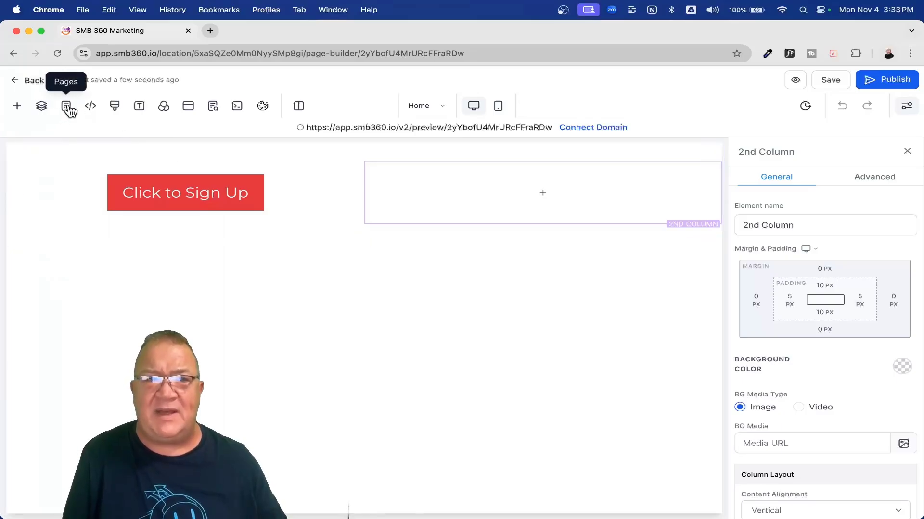
Switch to the Contact Us page and return to the Home page
click(69, 108)
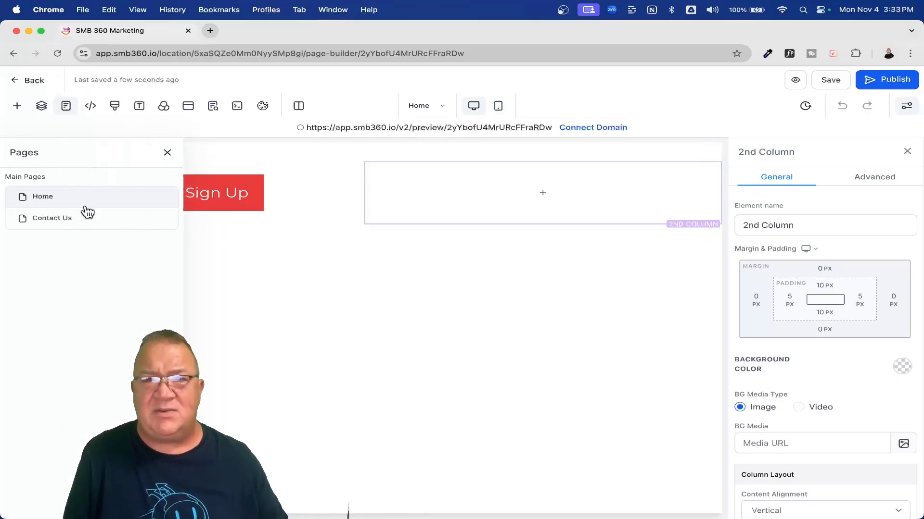
click(49, 220)
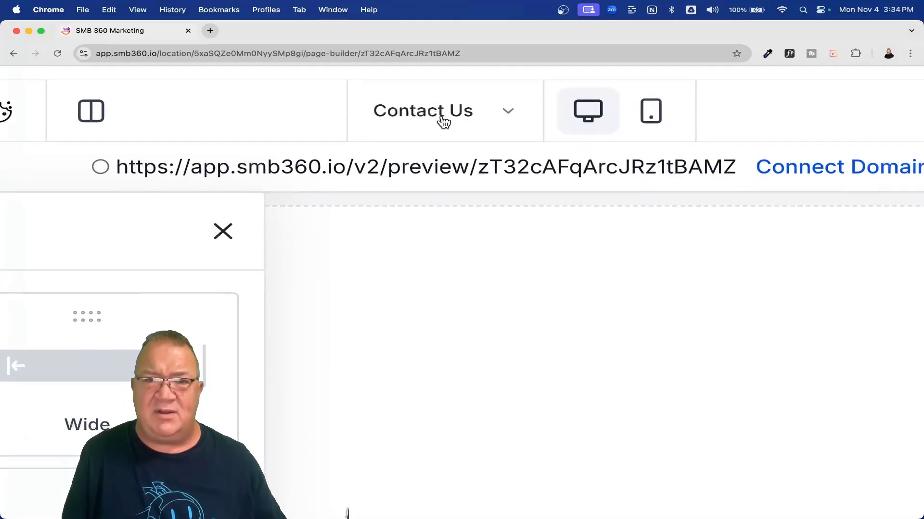
click(511, 117)
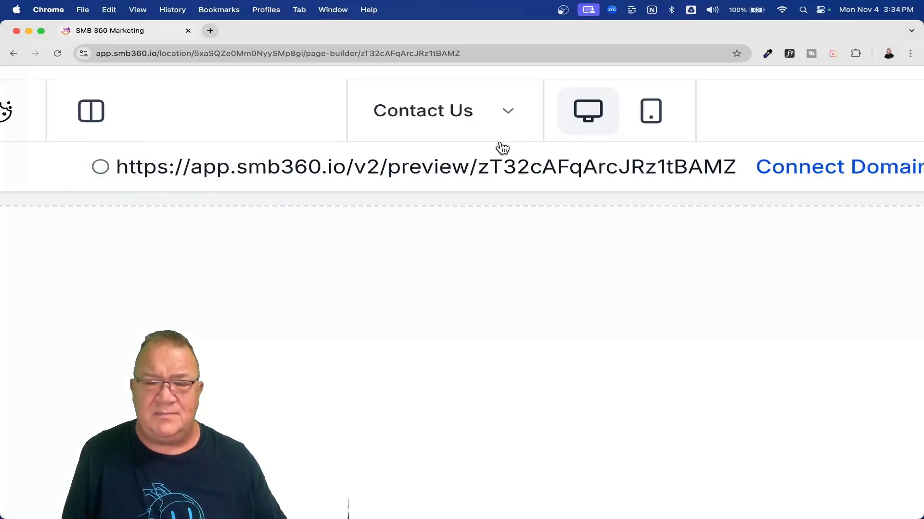
click(51, 198)
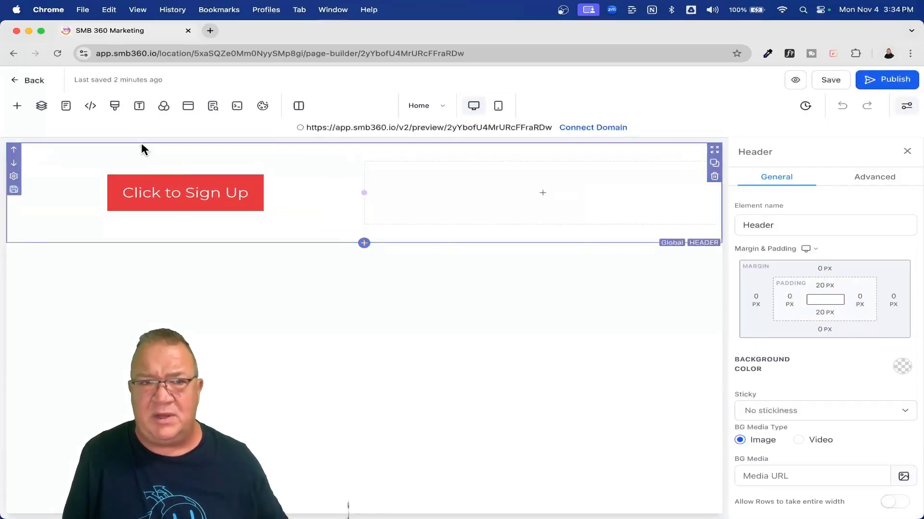
Look at the header and footer tracking code editors and the Custom CSS editor without saving anything
click(91, 107)
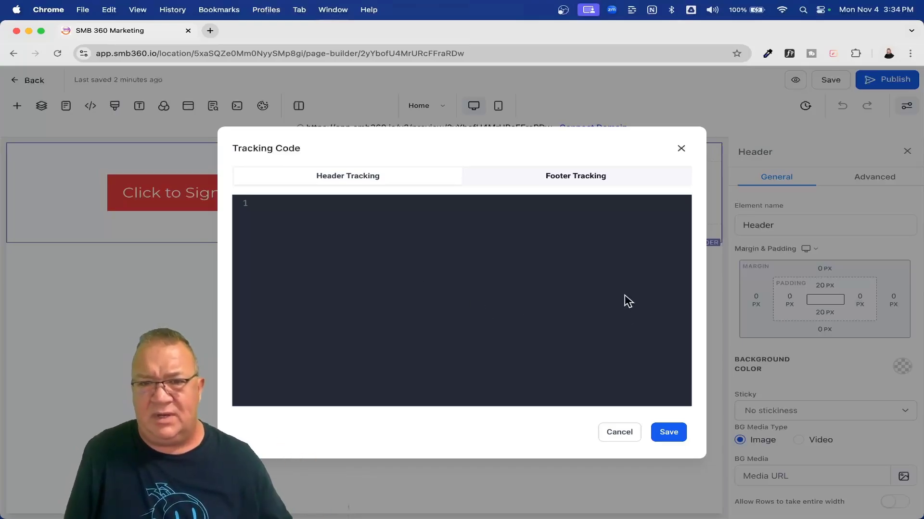
click(585, 178)
click(680, 154)
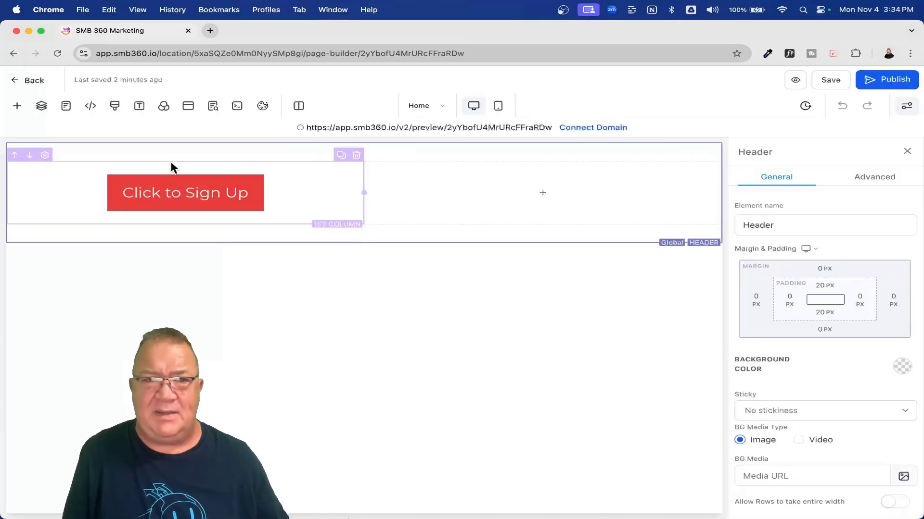
click(116, 112)
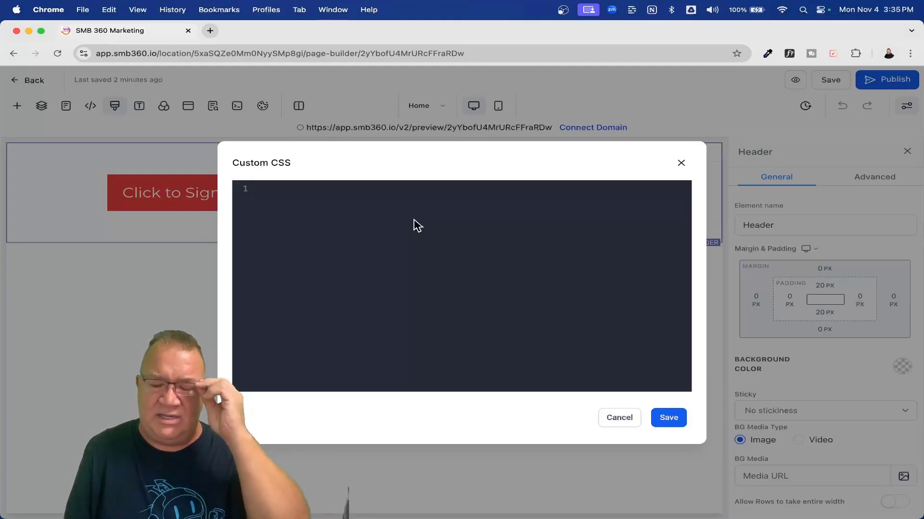
click(620, 418)
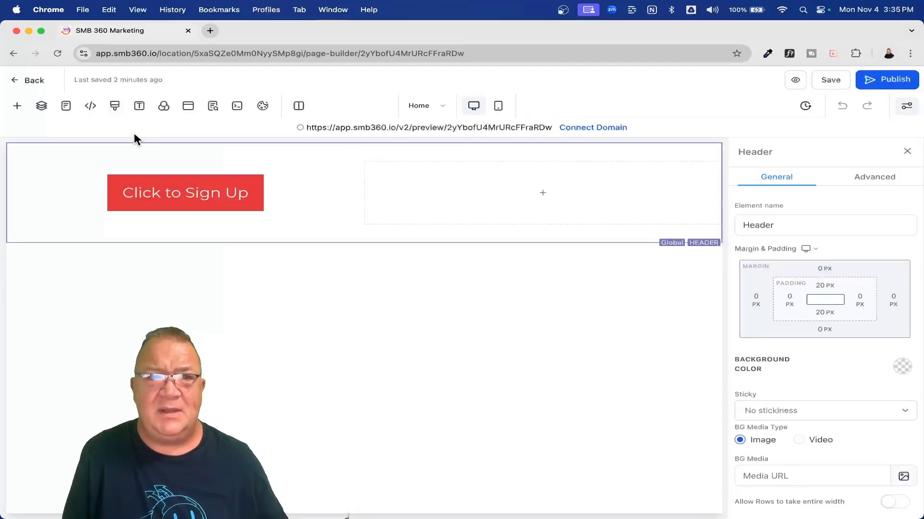
Review the page's typography settings and its background image and color settings
click(139, 107)
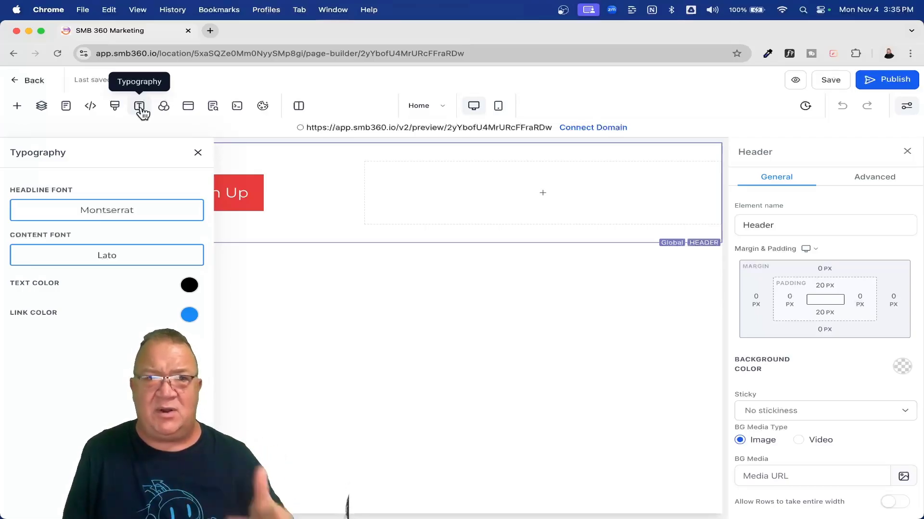
click(197, 152)
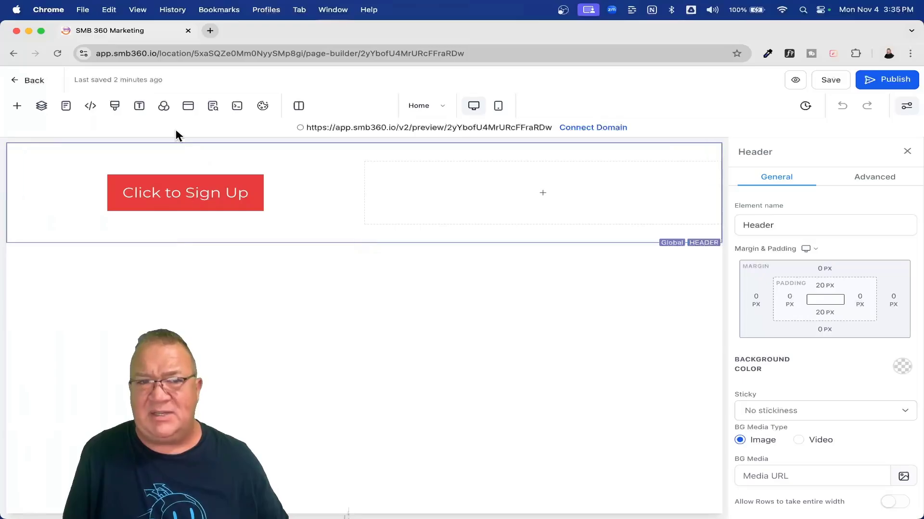
click(163, 107)
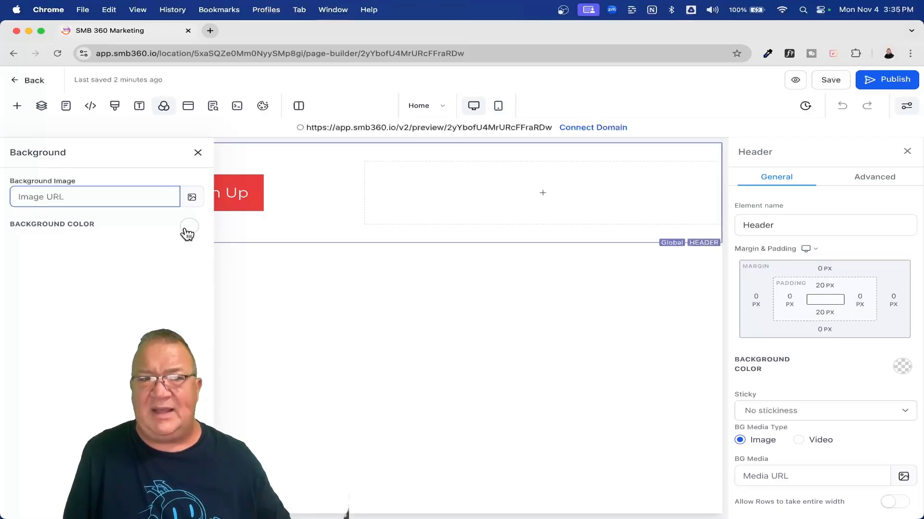
click(197, 153)
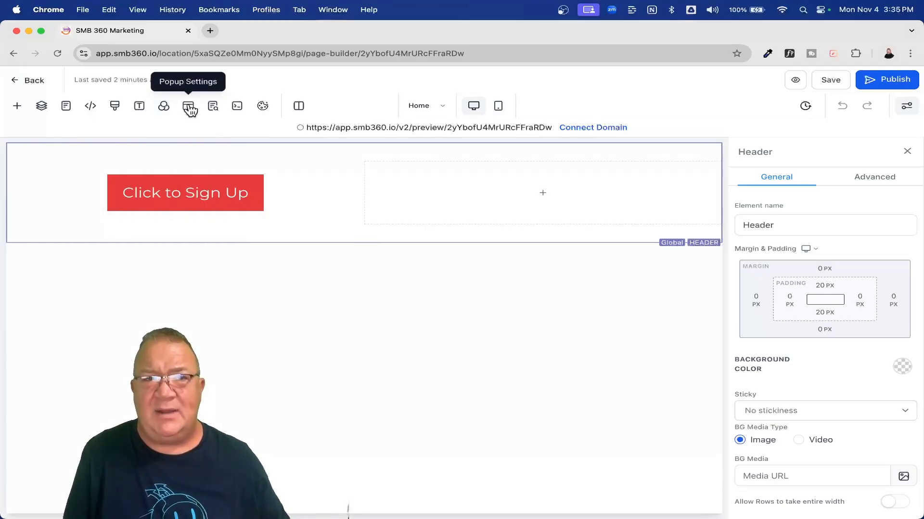
Add a 1 Column row to the page's popup, view the elements available for it, and close the popup
click(189, 109)
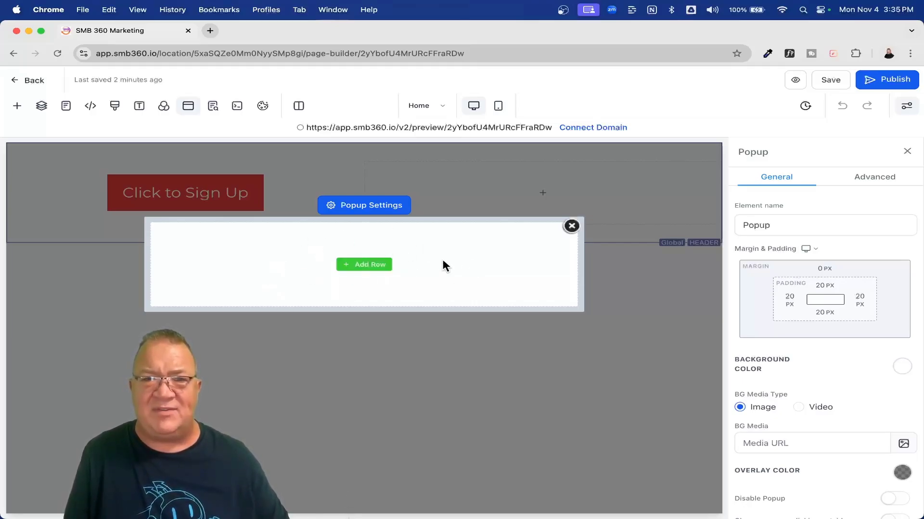
click(377, 265)
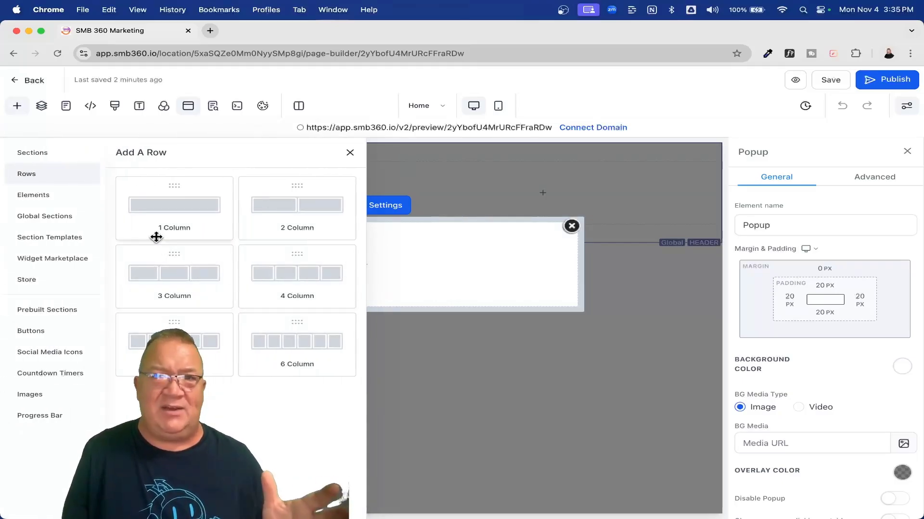
click(174, 209)
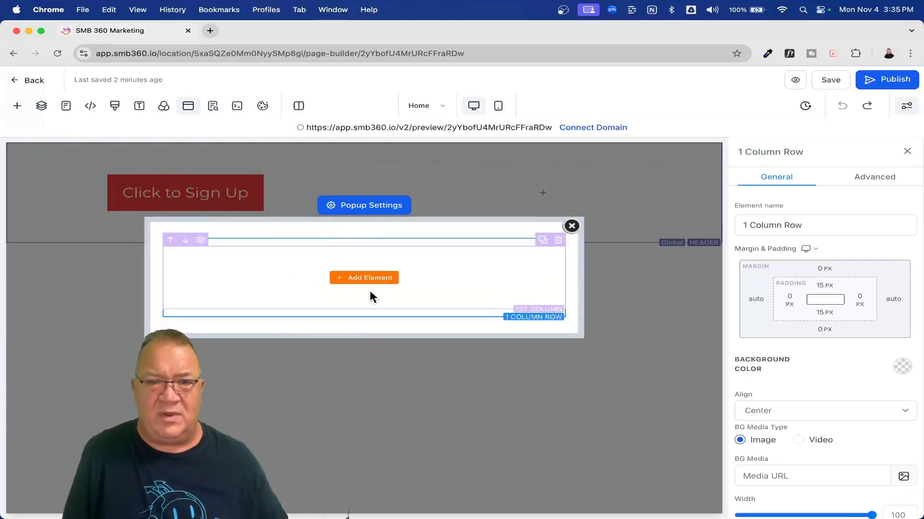
click(370, 279)
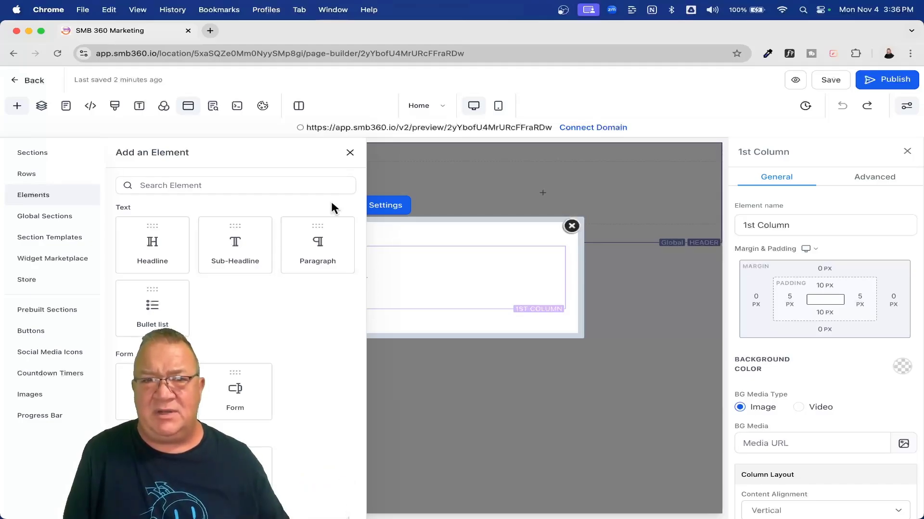
click(350, 153)
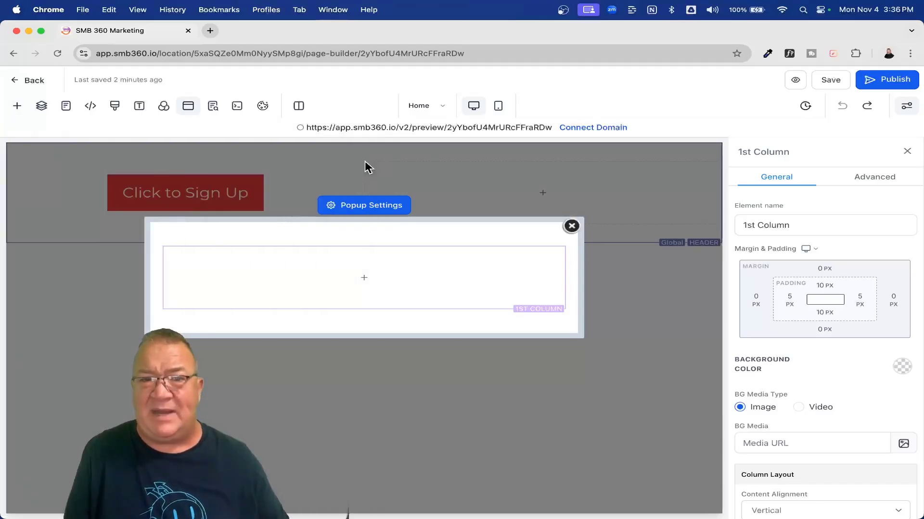
click(571, 227)
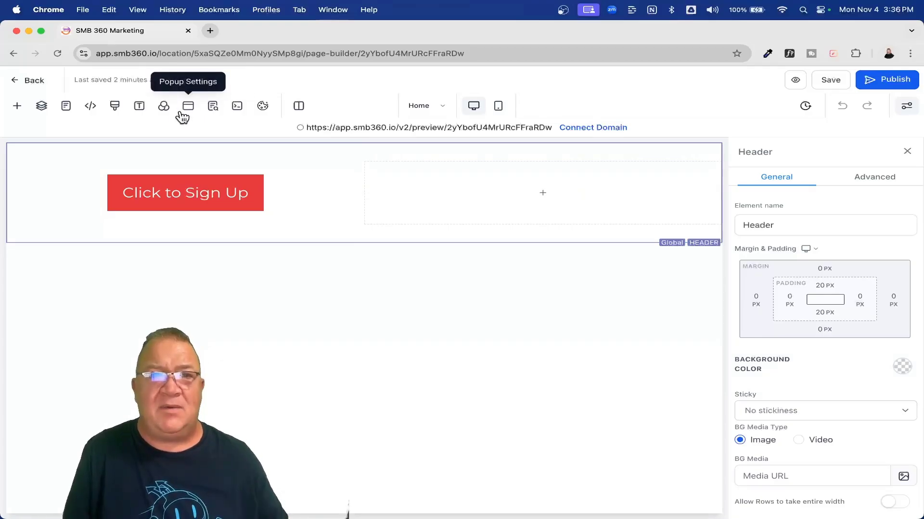
Review the page's SEO metadata, including the title, description, keywords and social image fields, and close it without entering anything
click(213, 108)
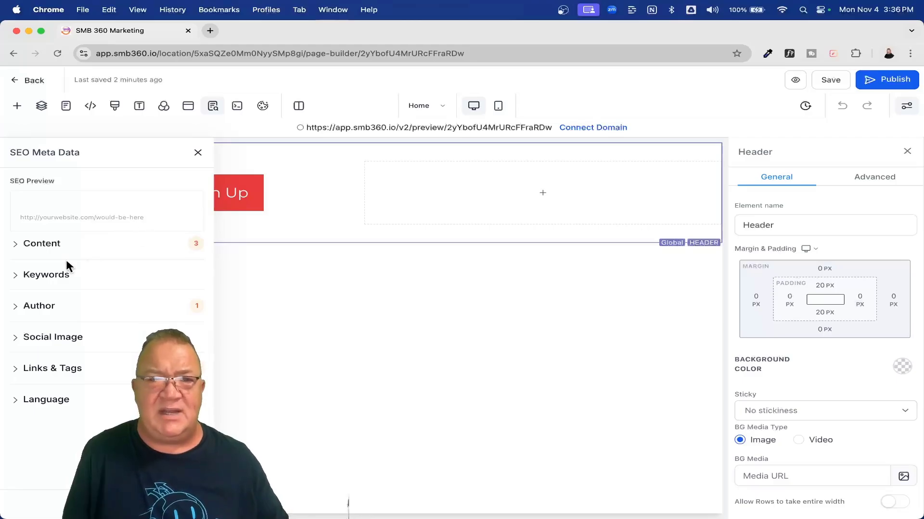
click(15, 243)
scroll(127, 276, down, 3)
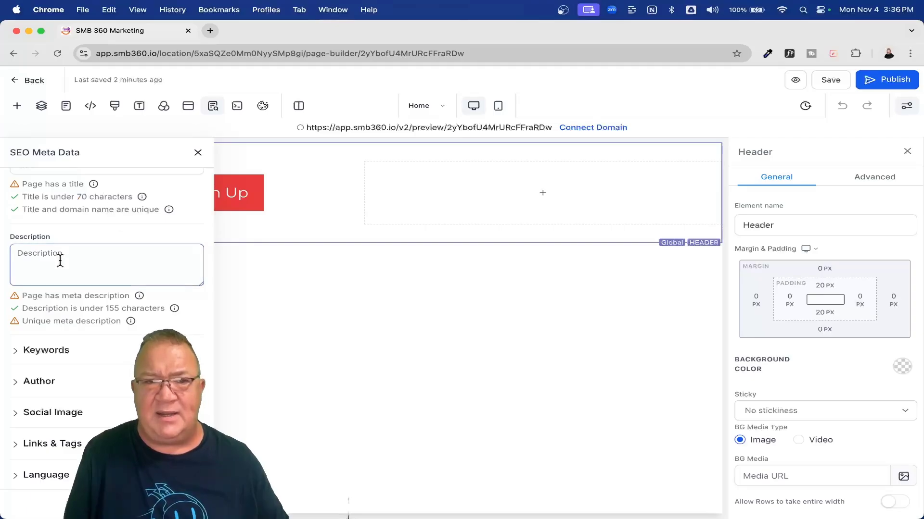
click(16, 355)
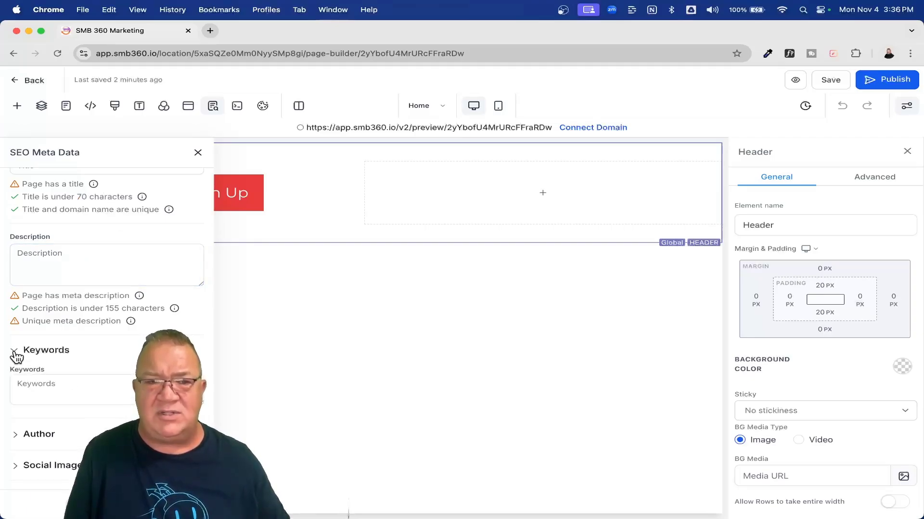
scroll(80, 363, down, 1)
click(19, 414)
scroll(119, 402, down, 1)
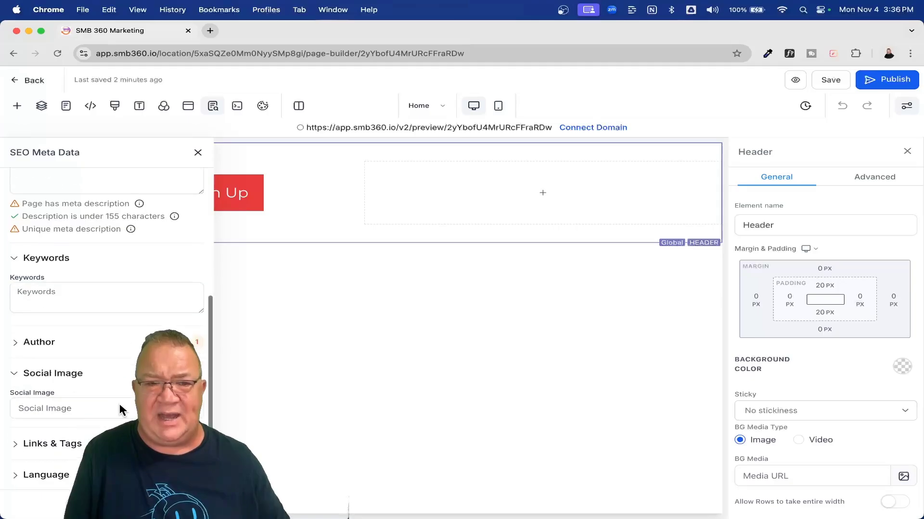
scroll(67, 251, up, 5)
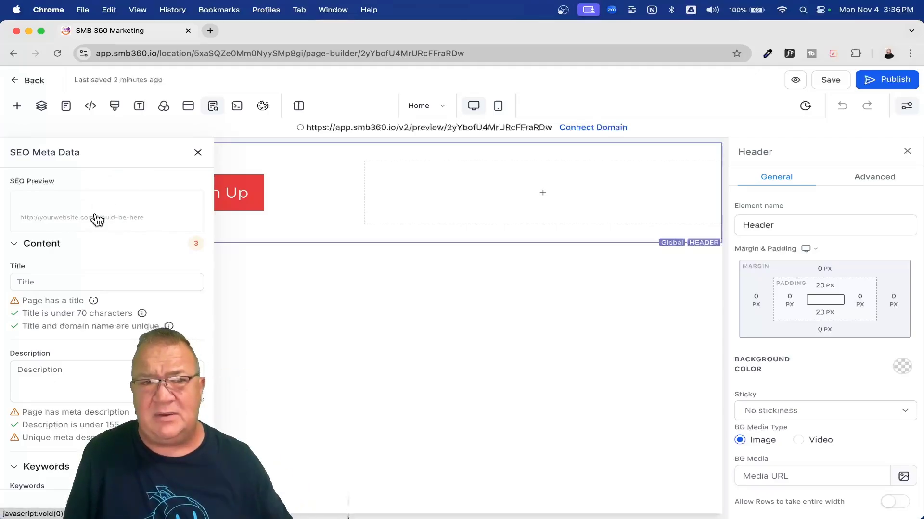
click(197, 153)
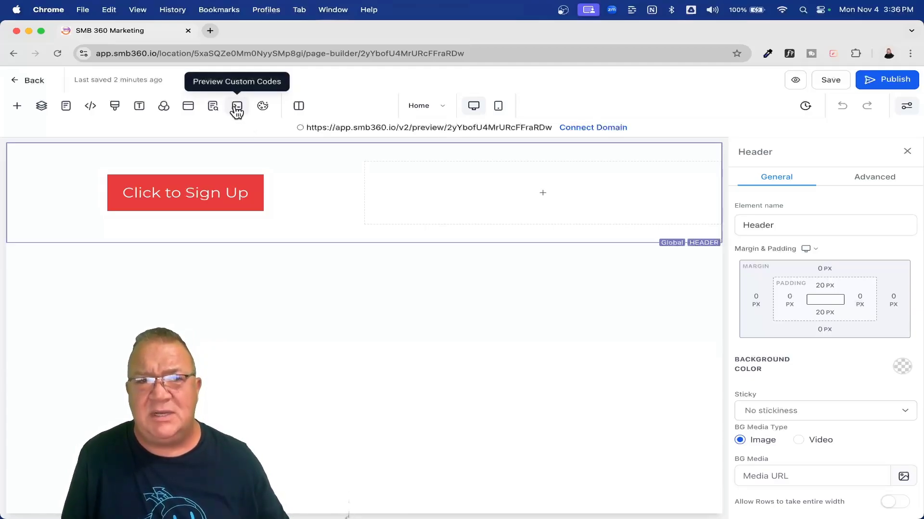
View the cookie consent setting without enabling it, and reopen the Home page for editing from the website's page list
click(263, 107)
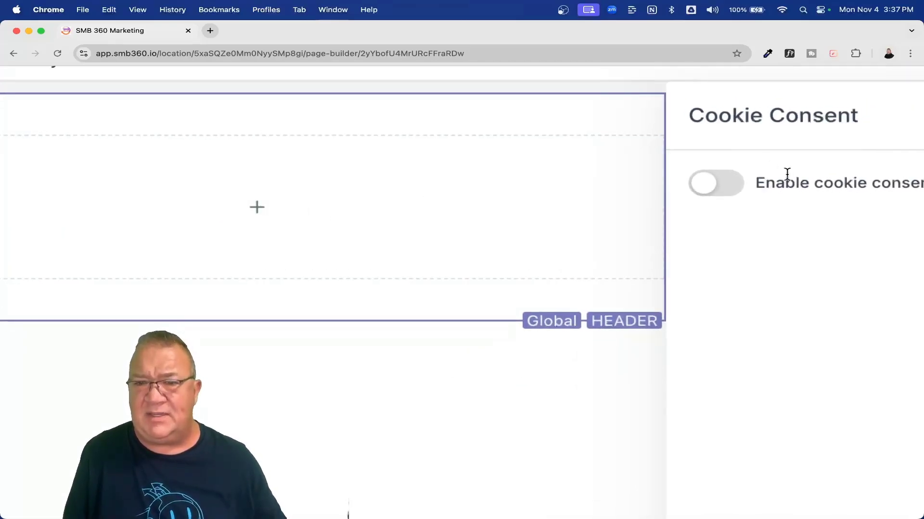
right_click(739, 233)
click(604, 218)
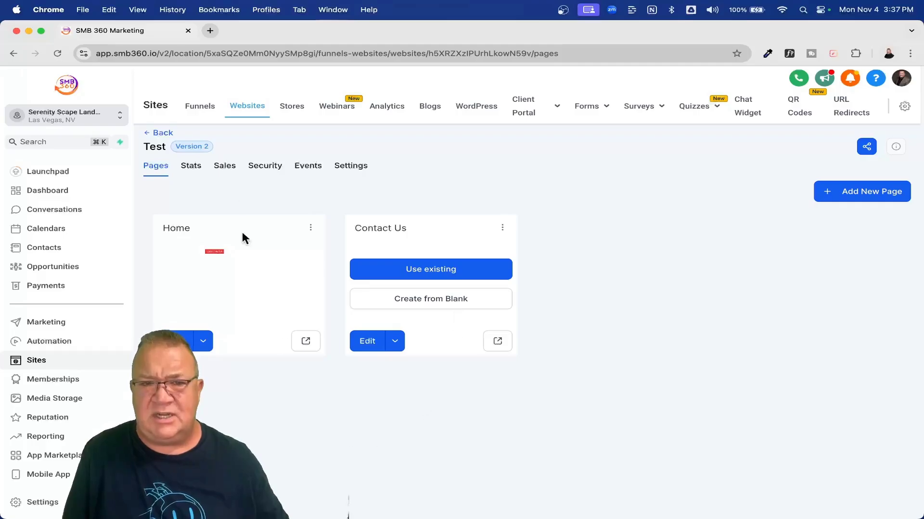
click(179, 341)
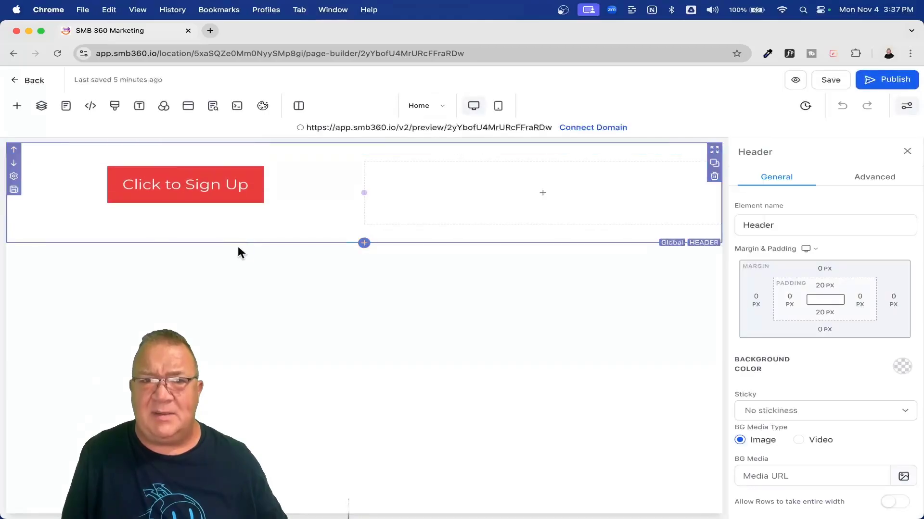
View the column mode options without choosing one, and preview the Home page in mobile mode before returning to desktop mode
click(300, 108)
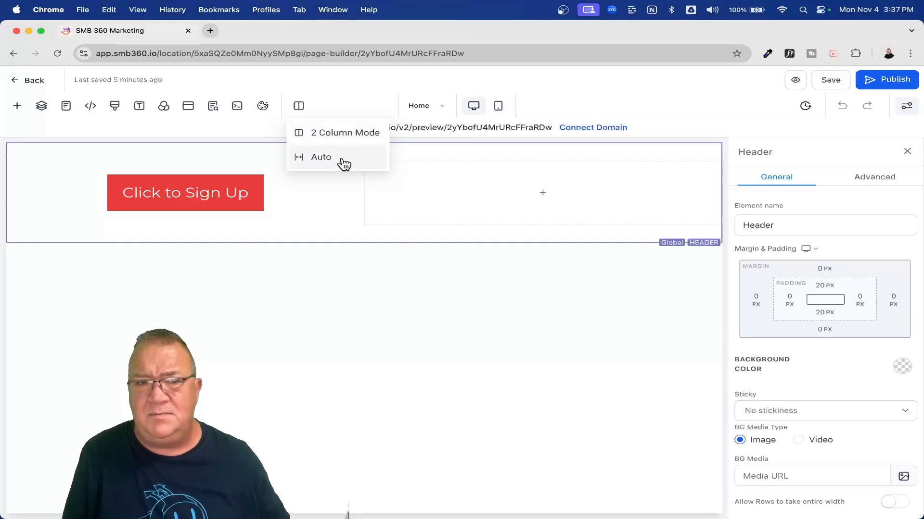
click(337, 101)
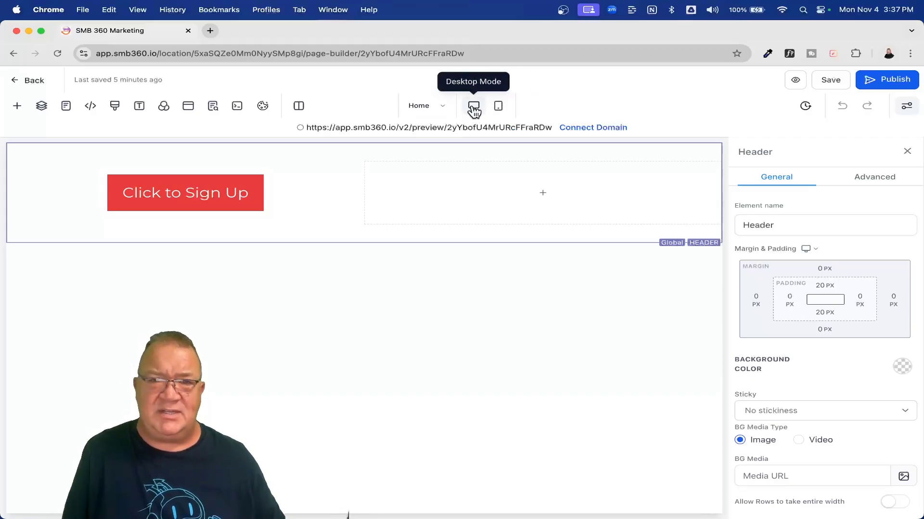
click(499, 107)
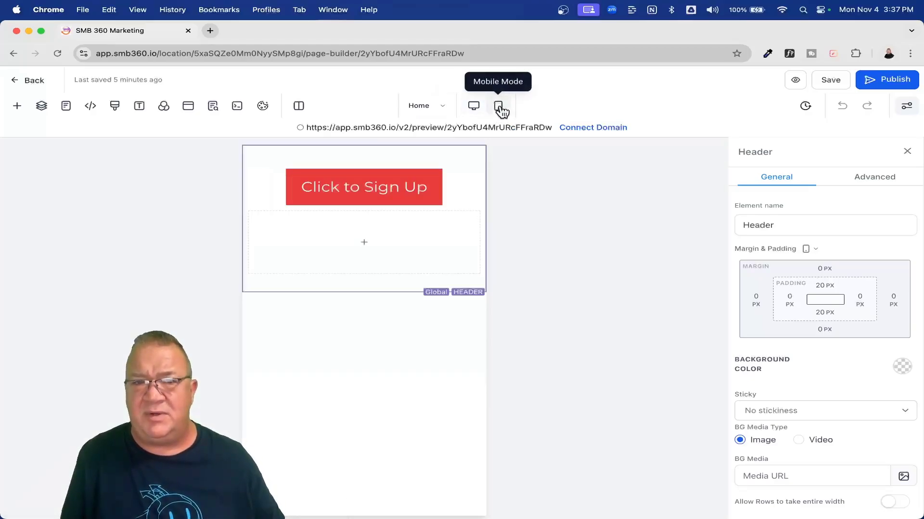
click(473, 108)
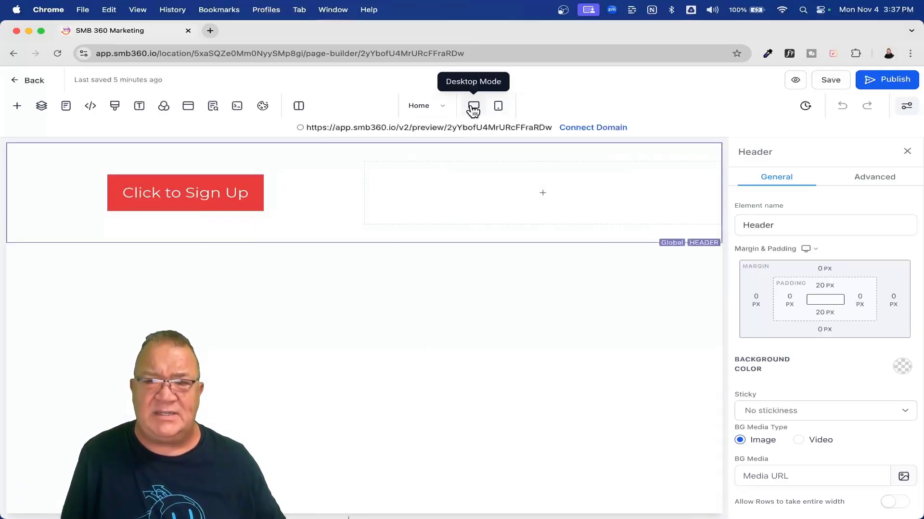
Turn off mobile visibility for the header's Click to Sign Up button, keeping it visible on desktop
click(283, 195)
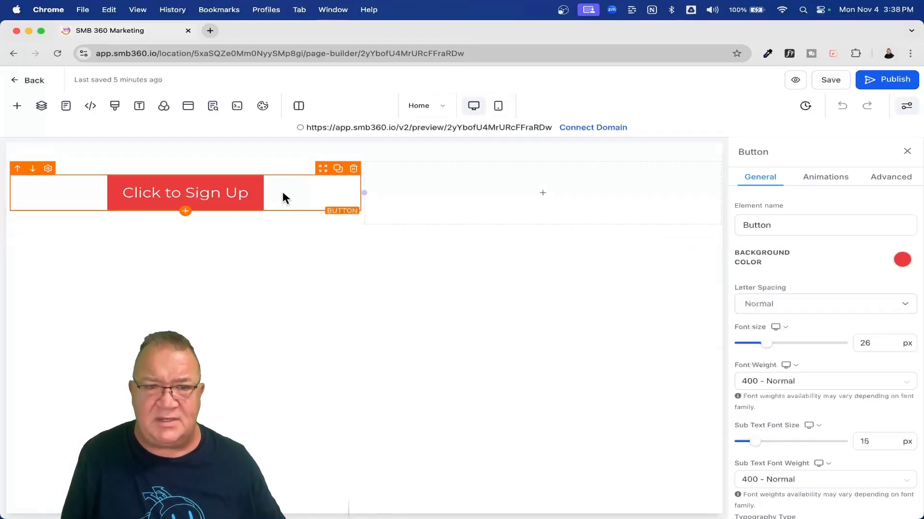
click(895, 178)
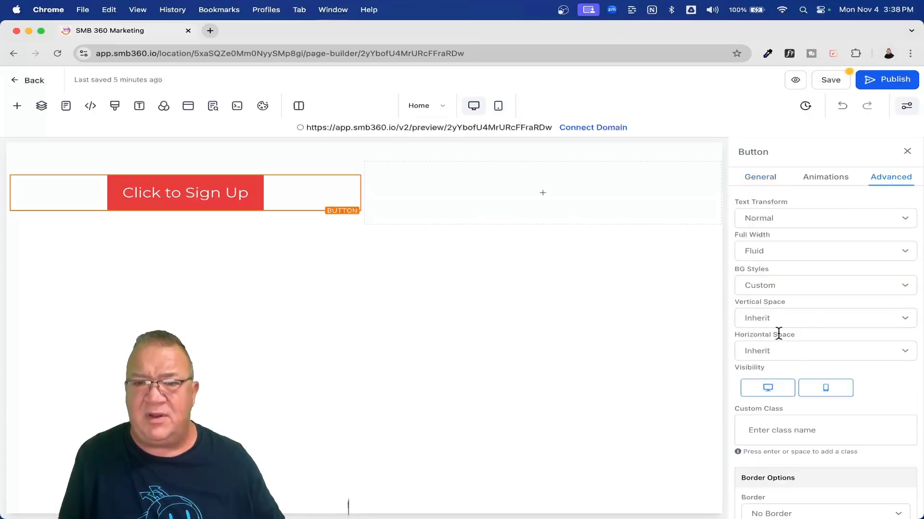
scroll(835, 333, down, 3)
scroll(778, 333, up, 1)
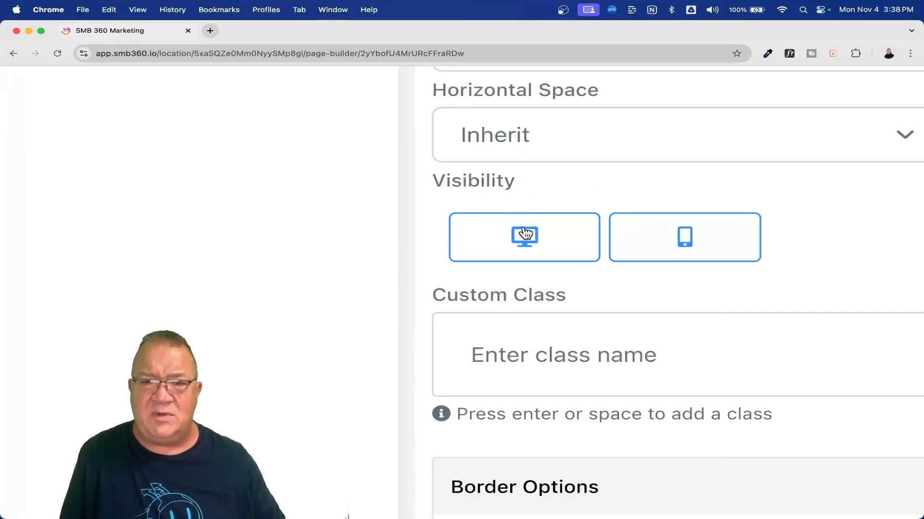
click(682, 246)
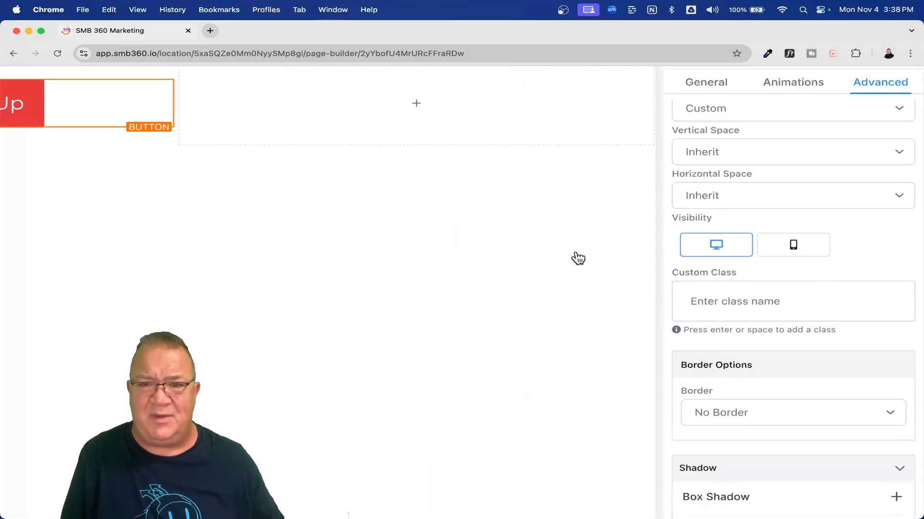
Save the page with the change to the global section and close the SEO metadata
click(823, 79)
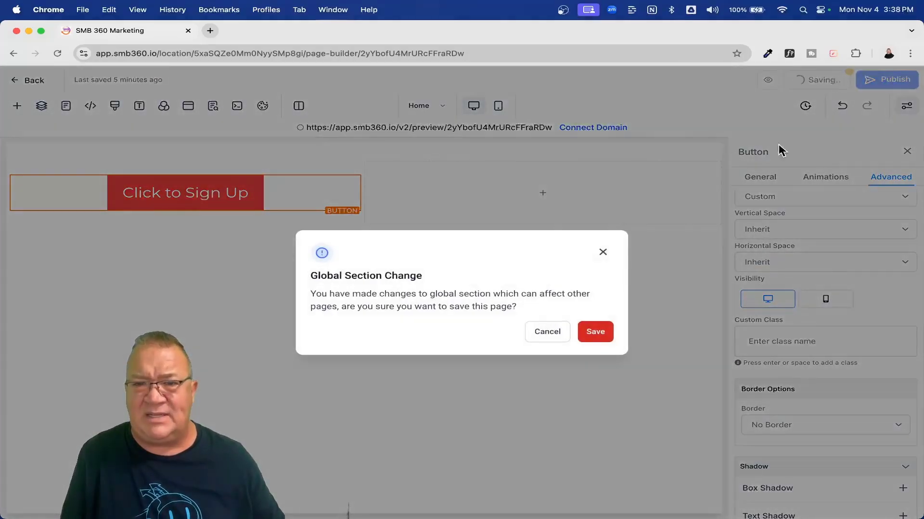
click(600, 331)
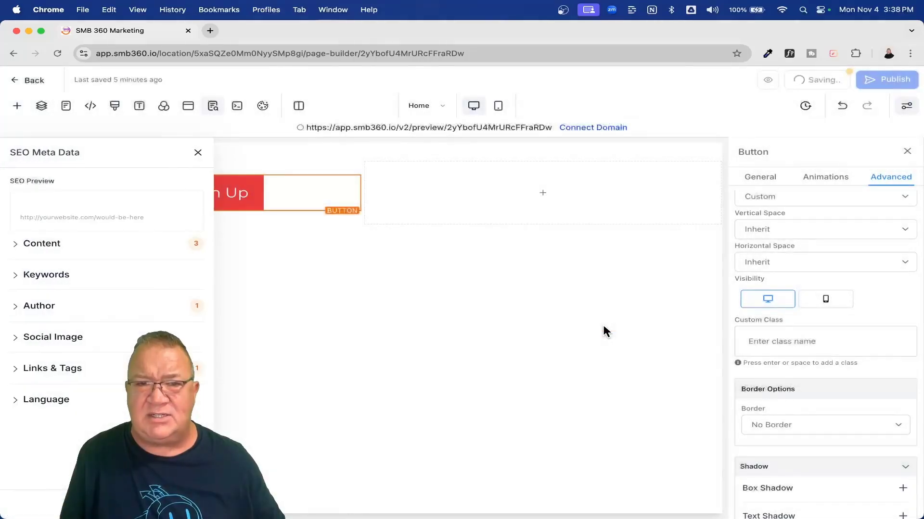
click(198, 153)
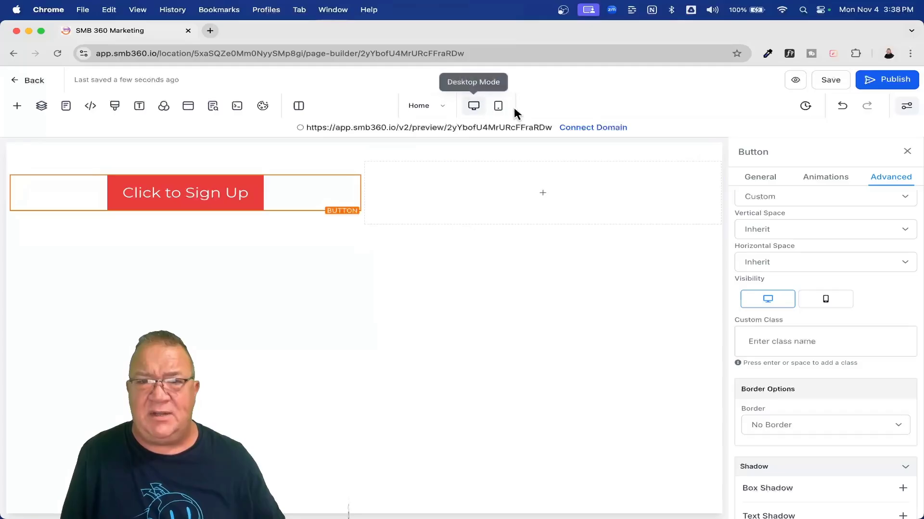
Compare the header in mobile and desktop modes to check the button's visibility, ending in desktop mode
click(500, 109)
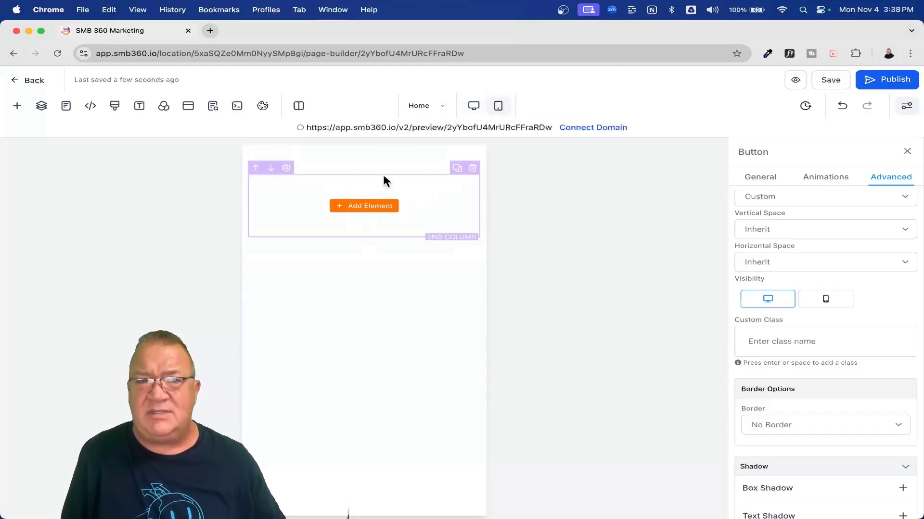
click(474, 106)
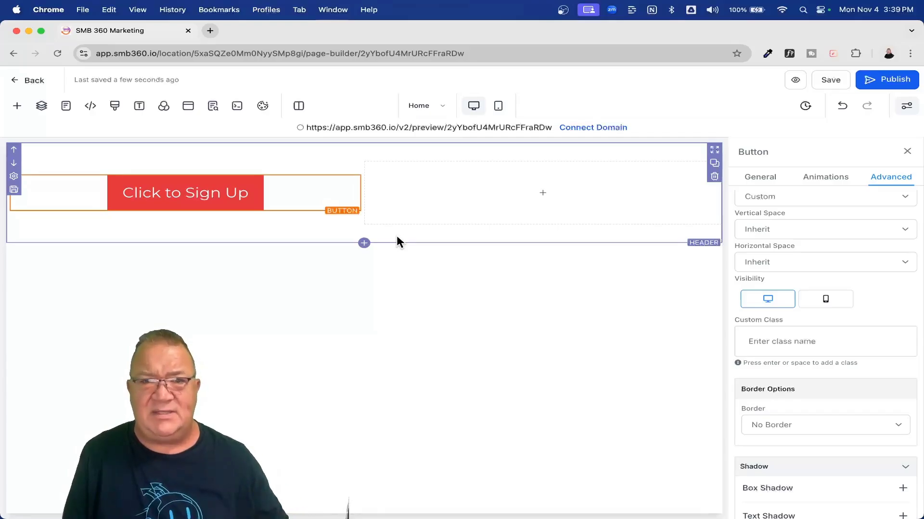
click(498, 107)
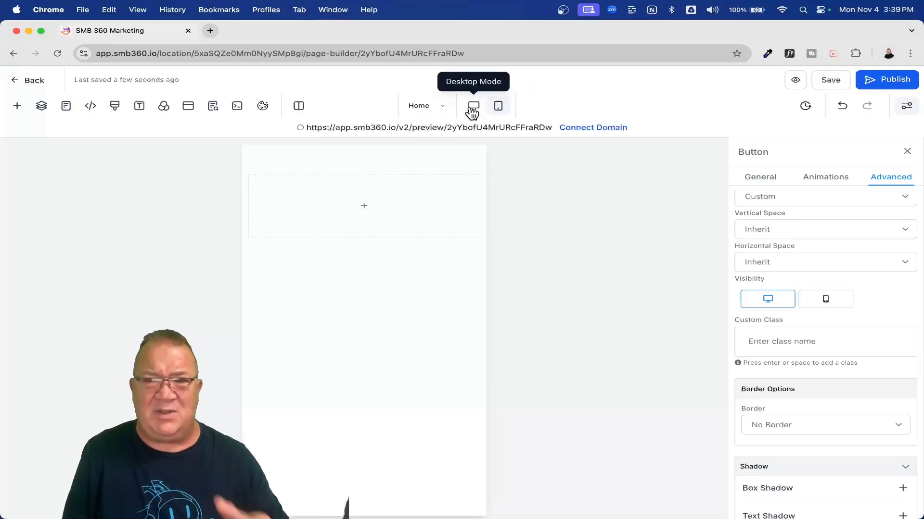
click(474, 107)
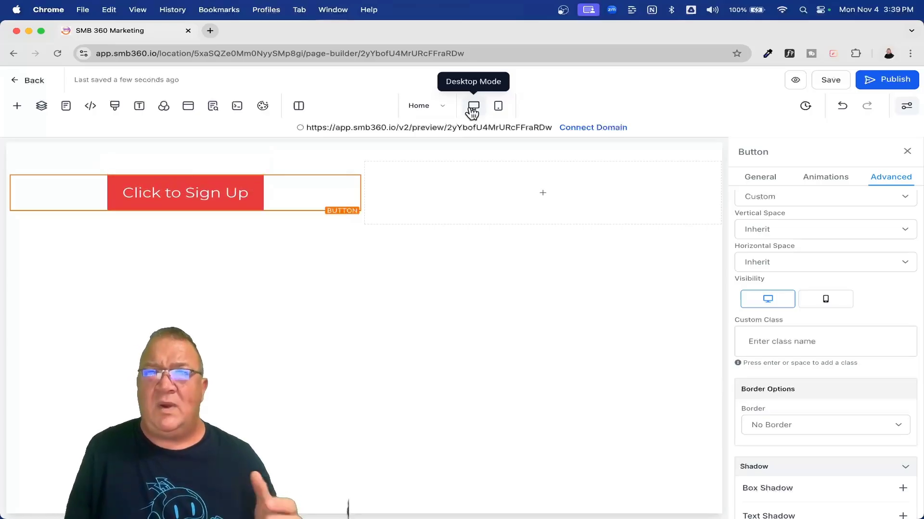